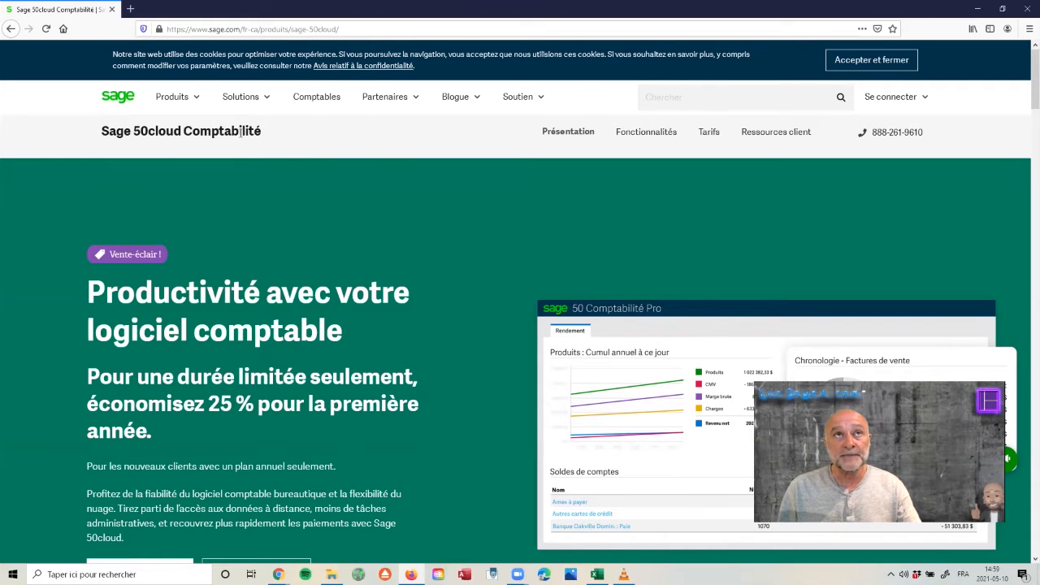
- Open the Sage 50cloud Comptabilité product page and examine its overview of accounting and finance functions
{"action": "left_click", "coordinate": [183, 102]}
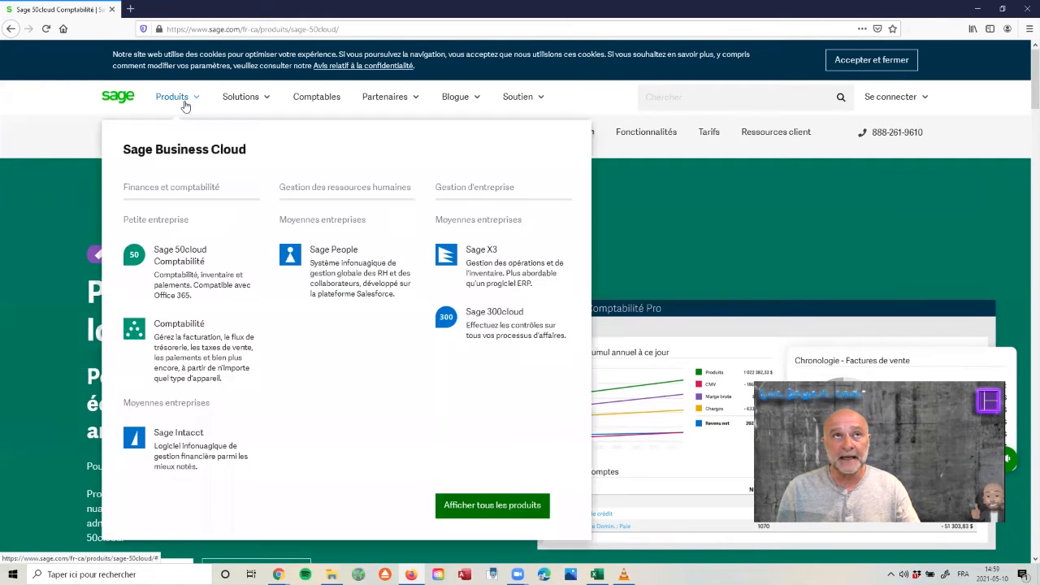
{"action": "left_click", "coordinate": [179, 266]}
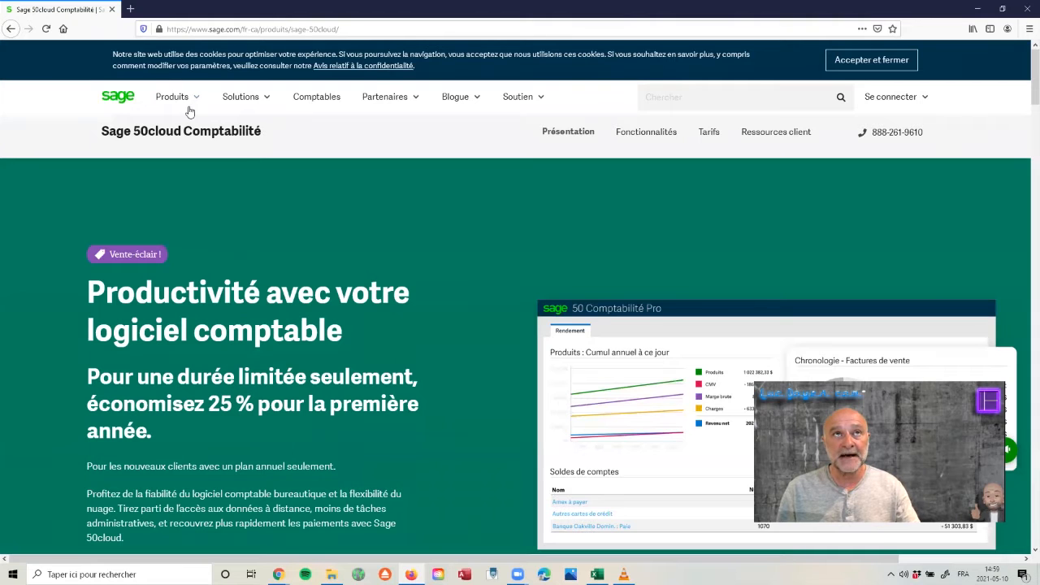
{"action": "scroll", "coordinate": [228, 187], "scroll_direction": "down", "scroll_amount": 2}
{"action": "scroll", "coordinate": [231, 211], "scroll_direction": "down", "scroll_amount": 6}
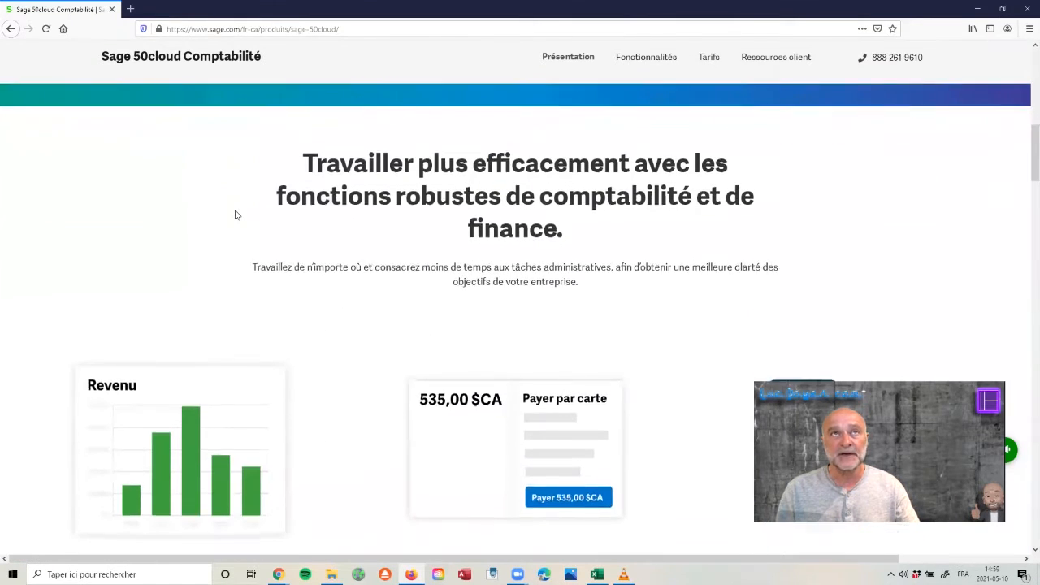
{"action": "scroll", "coordinate": [235, 215], "scroll_direction": "up", "scroll_amount": 3}
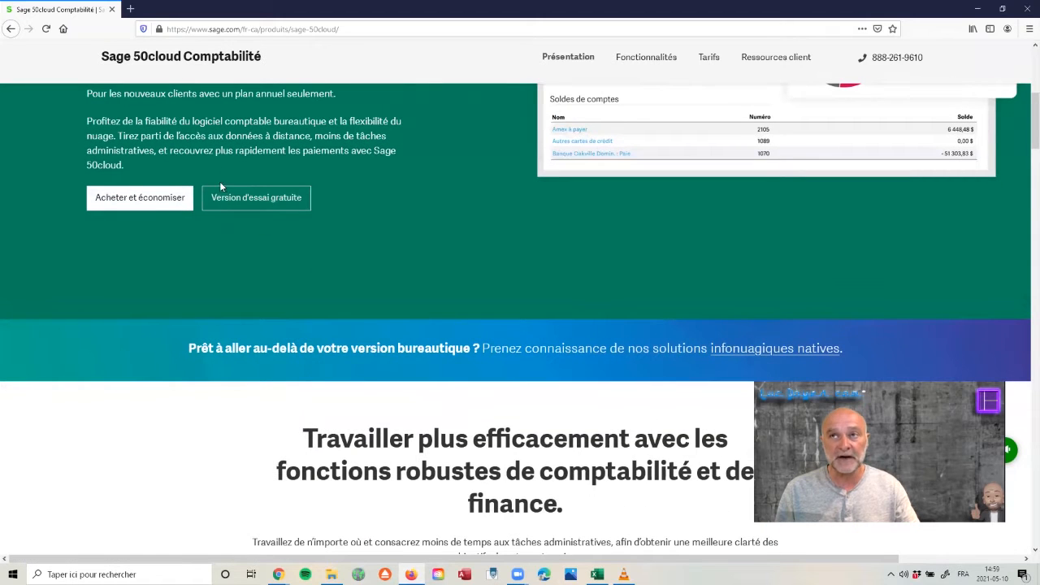
{"action": "scroll", "coordinate": [283, 239], "scroll_direction": "down", "scroll_amount": 2}
{"action": "scroll", "coordinate": [284, 241], "scroll_direction": "down", "scroll_amount": 1}
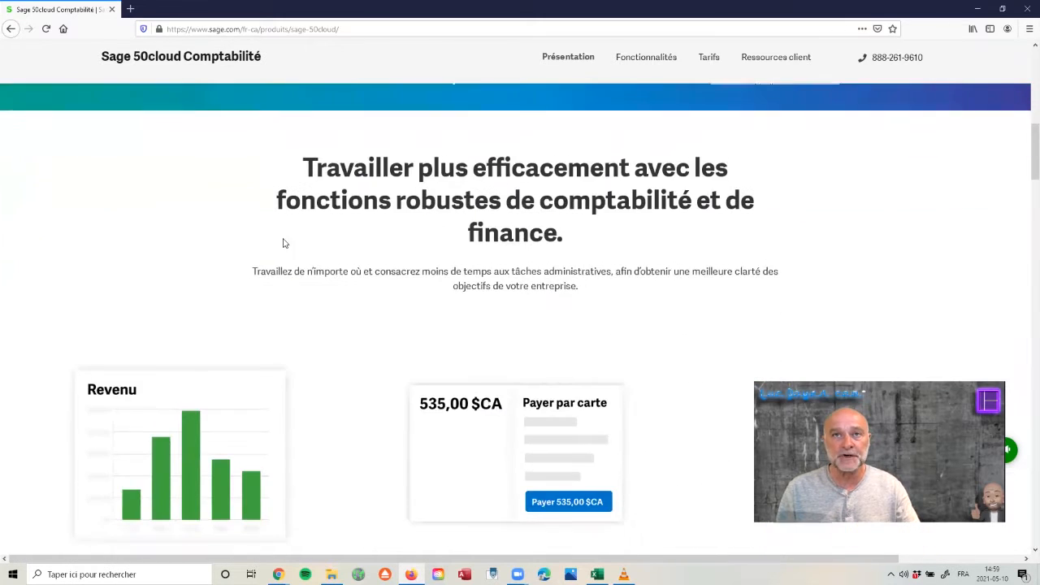
{"action": "scroll", "coordinate": [333, 258], "scroll_direction": "up", "scroll_amount": 1}
{"action": "scroll", "coordinate": [339, 256], "scroll_direction": "down", "scroll_amount": 2}
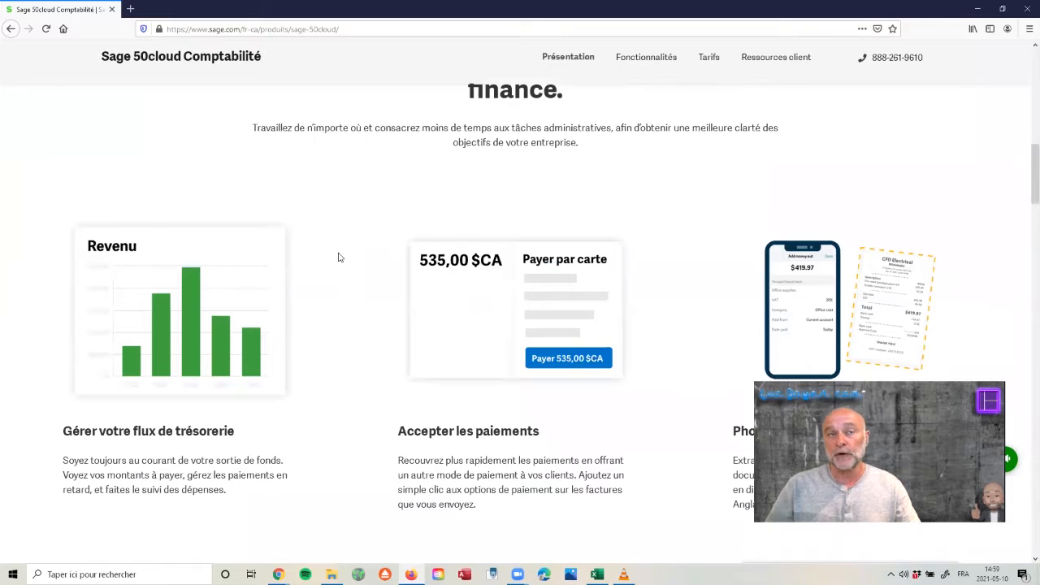
{"action": "scroll", "coordinate": [333, 255], "scroll_direction": "down", "scroll_amount": 2}
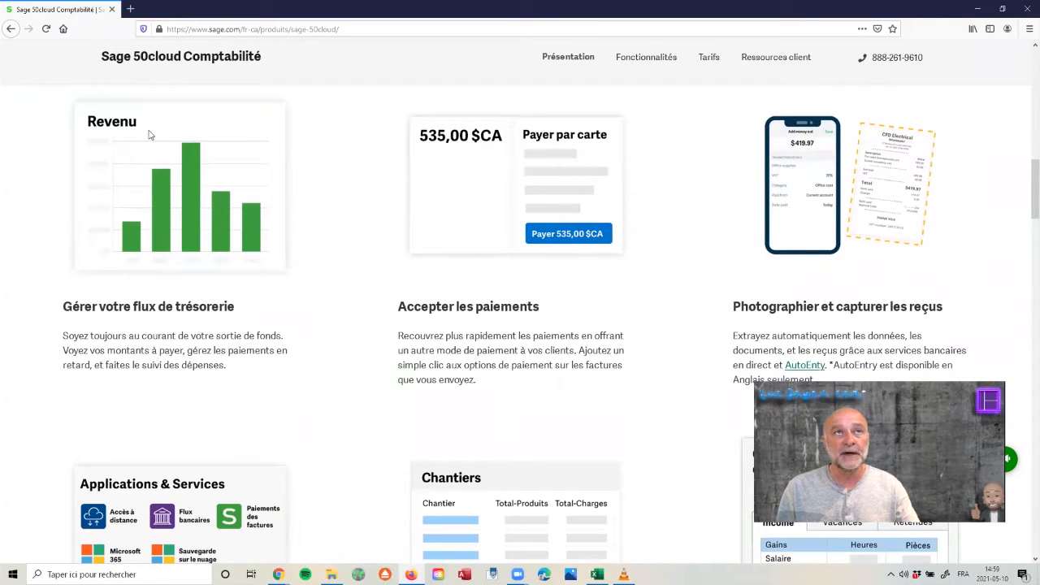
{"action": "scroll", "coordinate": [325, 210], "scroll_direction": "down", "scroll_amount": 2}
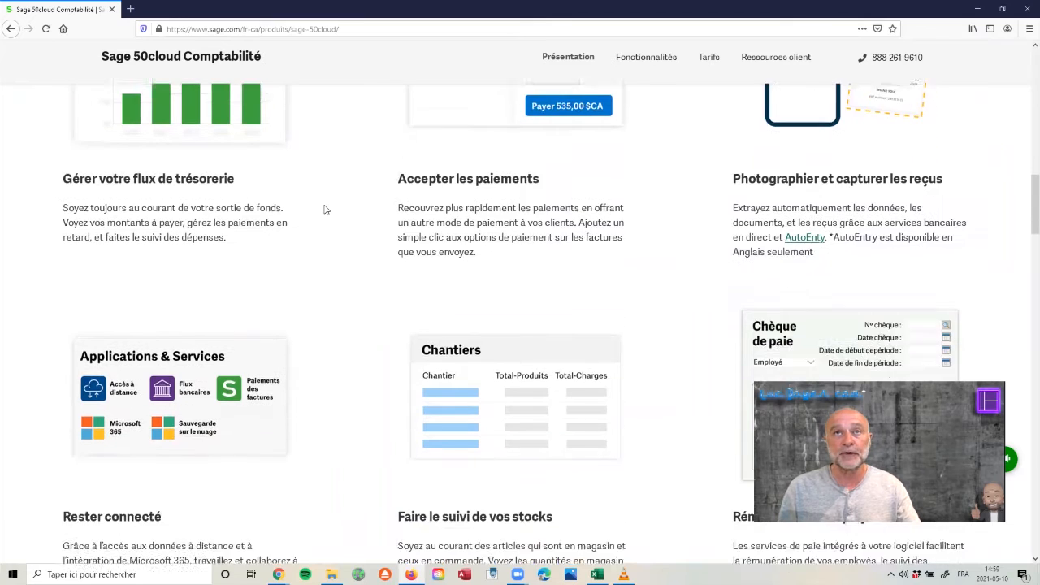
{"action": "scroll", "coordinate": [335, 221], "scroll_direction": "down", "scroll_amount": 4}
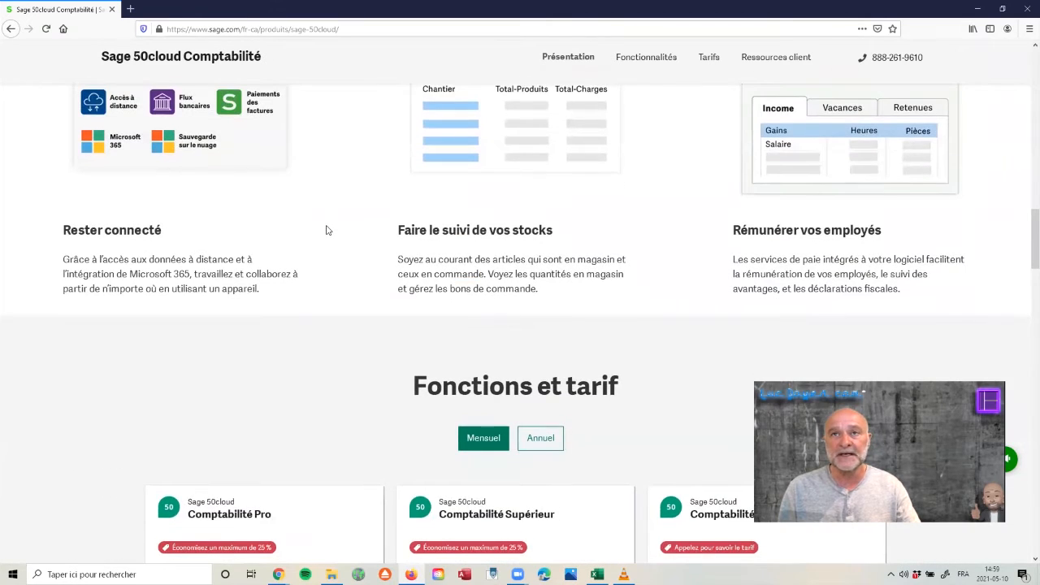
- Examine the monthly prices and included features of the Comptabilité Pro, Supérieur and Quantum plans under Fonctions et tarif
{"action": "scroll", "coordinate": [332, 225], "scroll_direction": "down", "scroll_amount": 1}
{"action": "scroll", "coordinate": [329, 229], "scroll_direction": "down", "scroll_amount": 2}
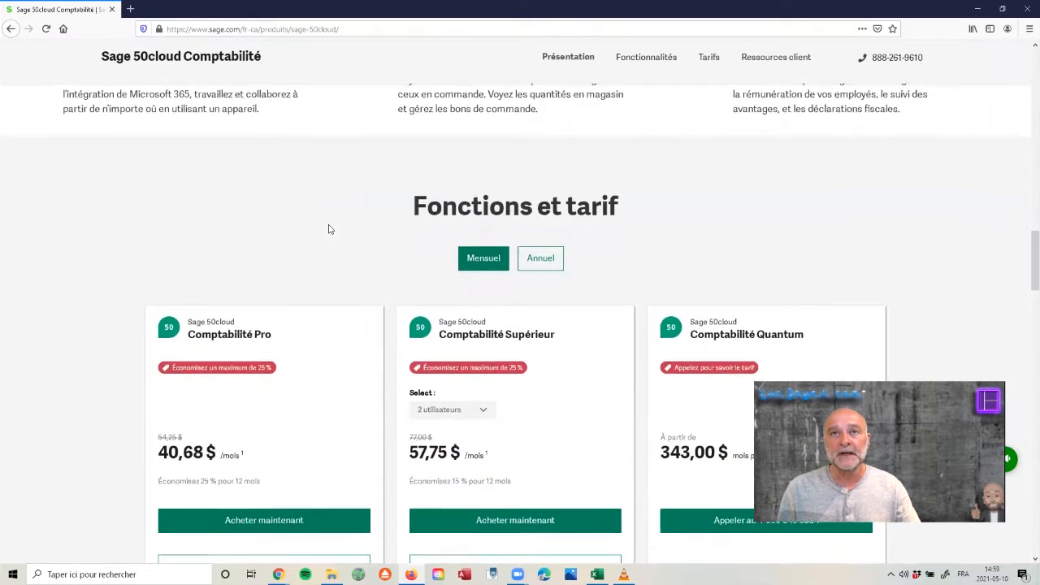
{"action": "scroll", "coordinate": [329, 229], "scroll_direction": "down", "scroll_amount": 2}
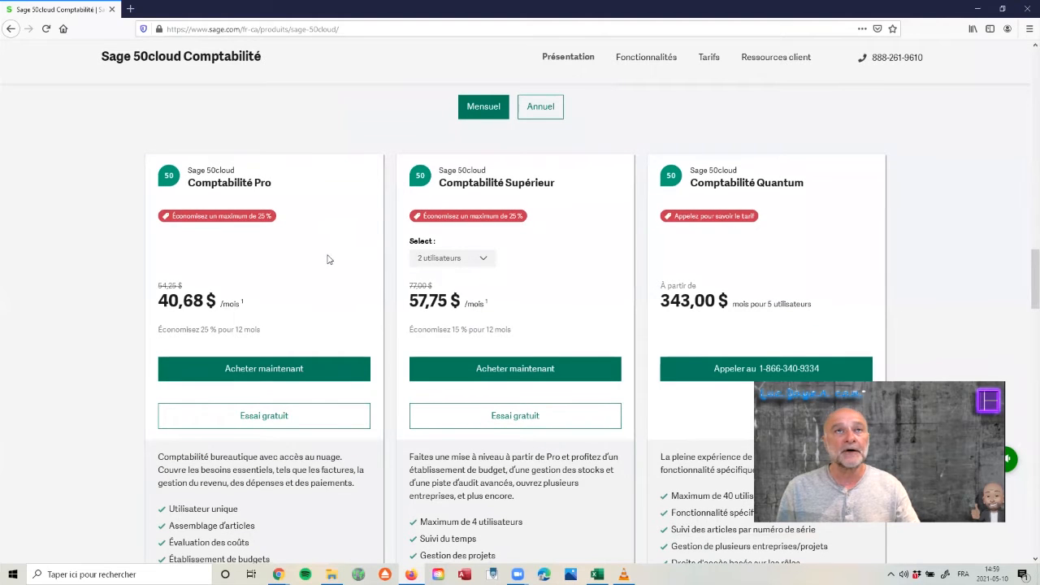
{"action": "scroll", "coordinate": [293, 260], "scroll_direction": "down", "scroll_amount": 1}
{"action": "scroll", "coordinate": [273, 218], "scroll_direction": "up", "scroll_amount": 1}
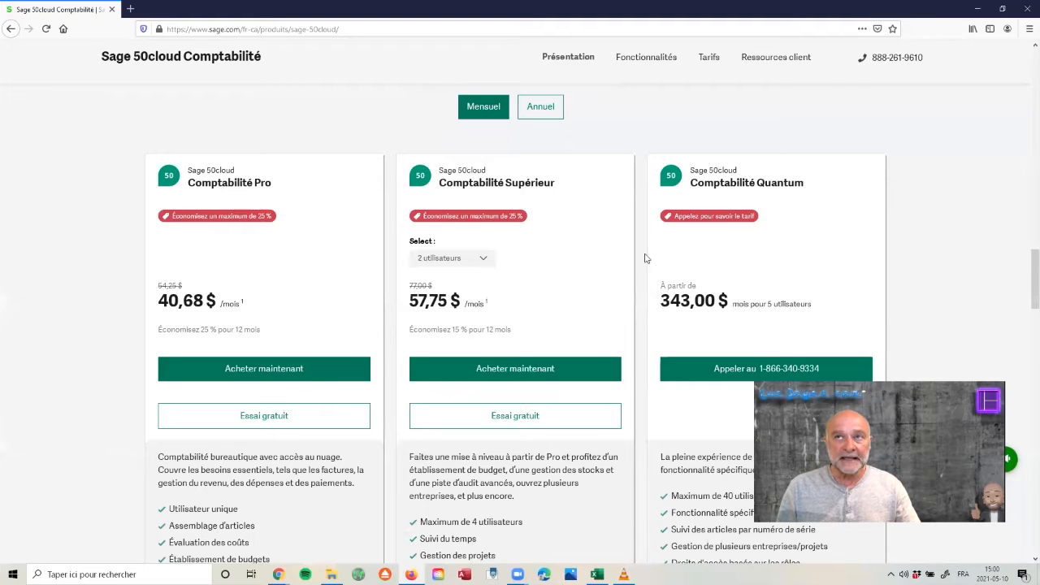
{"action": "scroll", "coordinate": [355, 247], "scroll_direction": "down", "scroll_amount": 3}
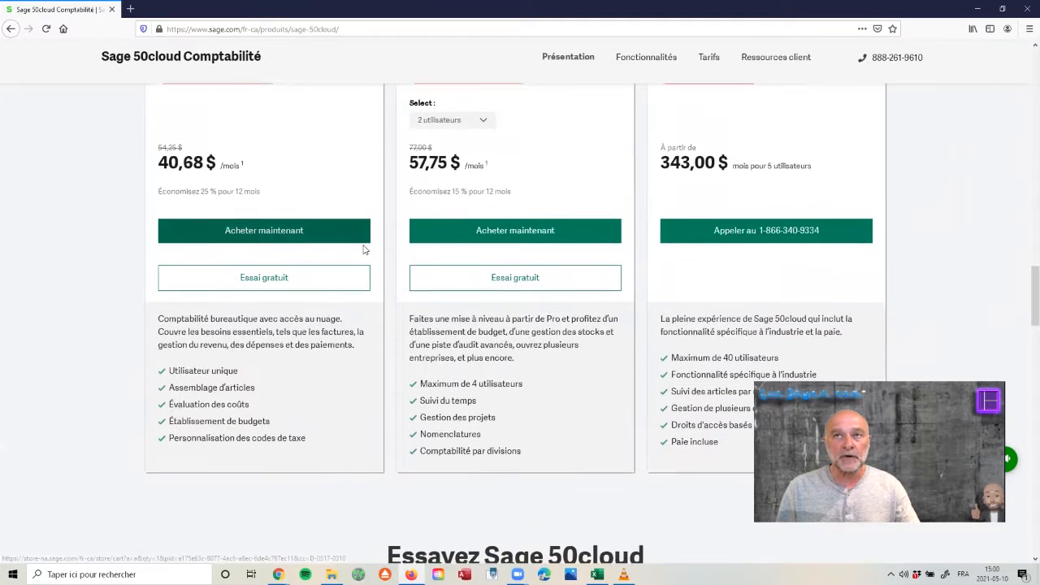
{"action": "scroll", "coordinate": [365, 252], "scroll_direction": "down", "scroll_amount": 2}
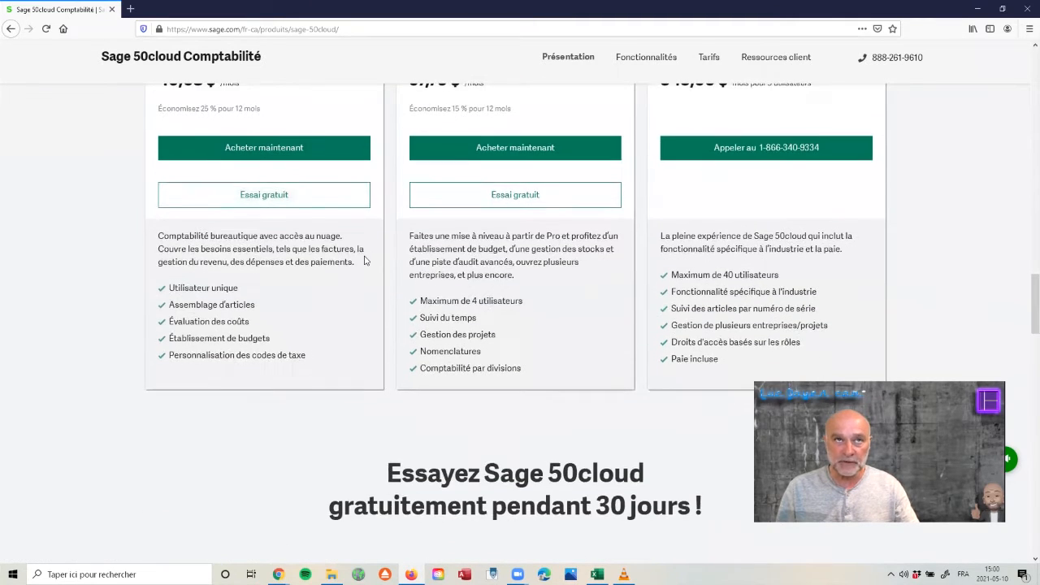
{"action": "scroll", "coordinate": [364, 260], "scroll_direction": "down", "scroll_amount": 1}
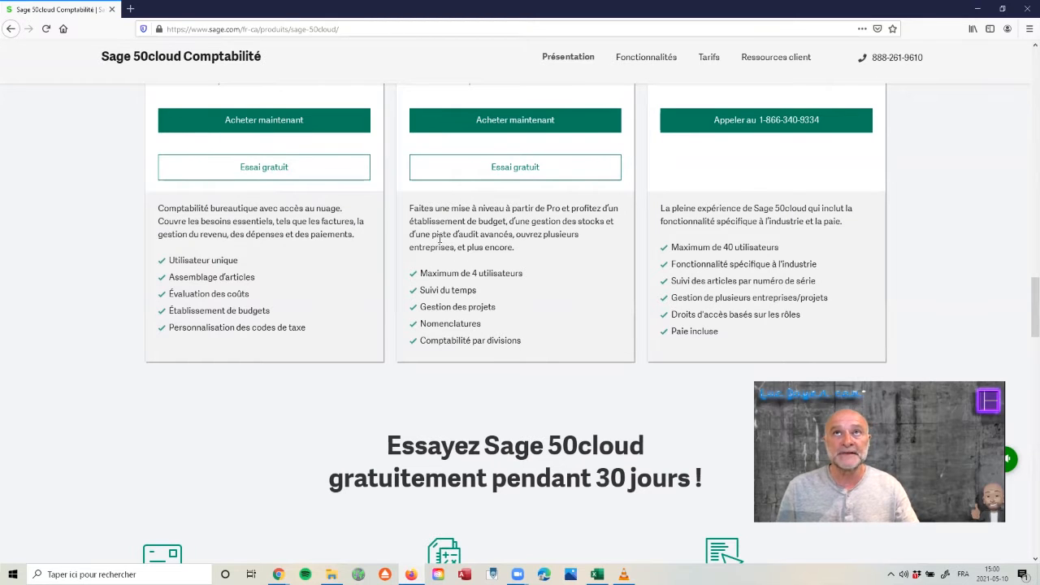
{"action": "scroll", "coordinate": [439, 237], "scroll_direction": "up", "scroll_amount": 3}
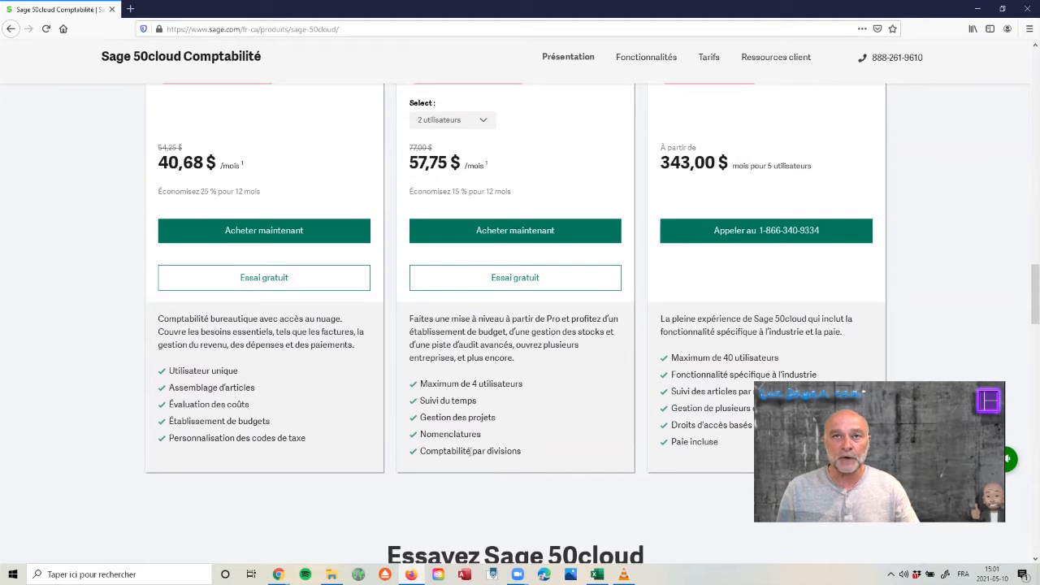
{"action": "scroll", "coordinate": [476, 379], "scroll_direction": "down", "scroll_amount": 2}
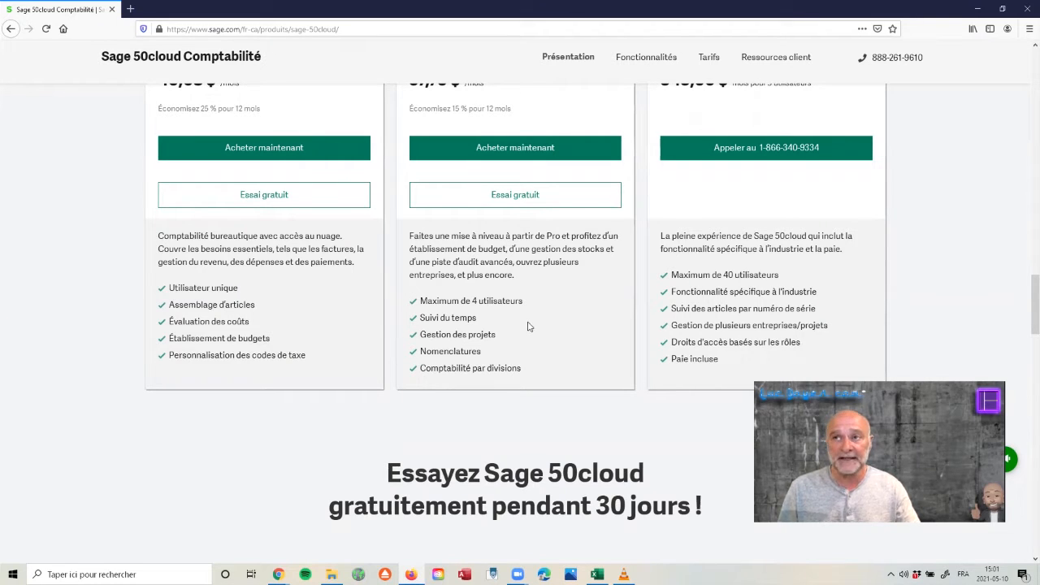
{"action": "scroll", "coordinate": [634, 304], "scroll_direction": "up", "scroll_amount": 1}
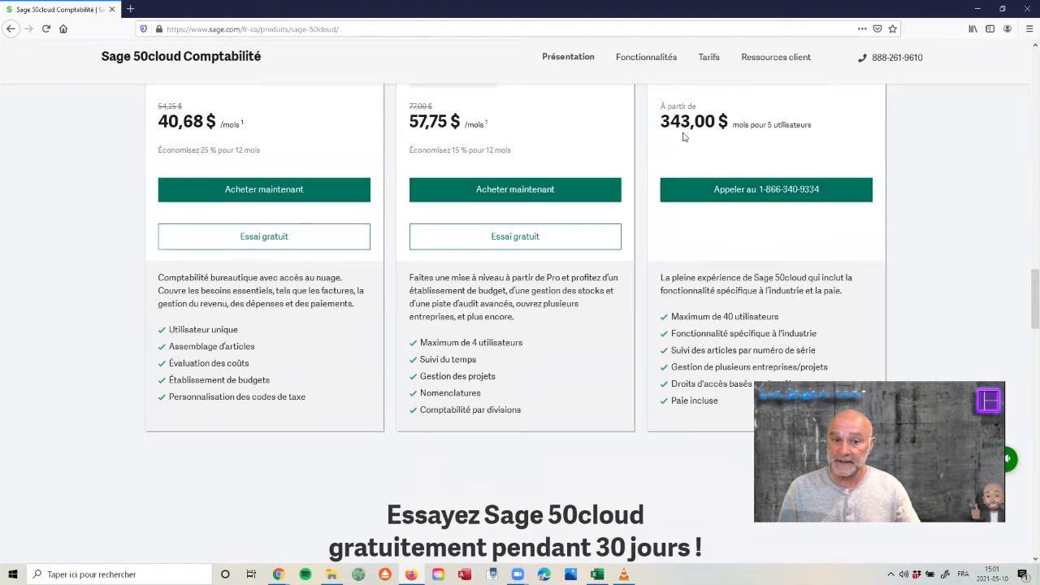
{"action": "scroll", "coordinate": [663, 234], "scroll_direction": "down", "scroll_amount": 2}
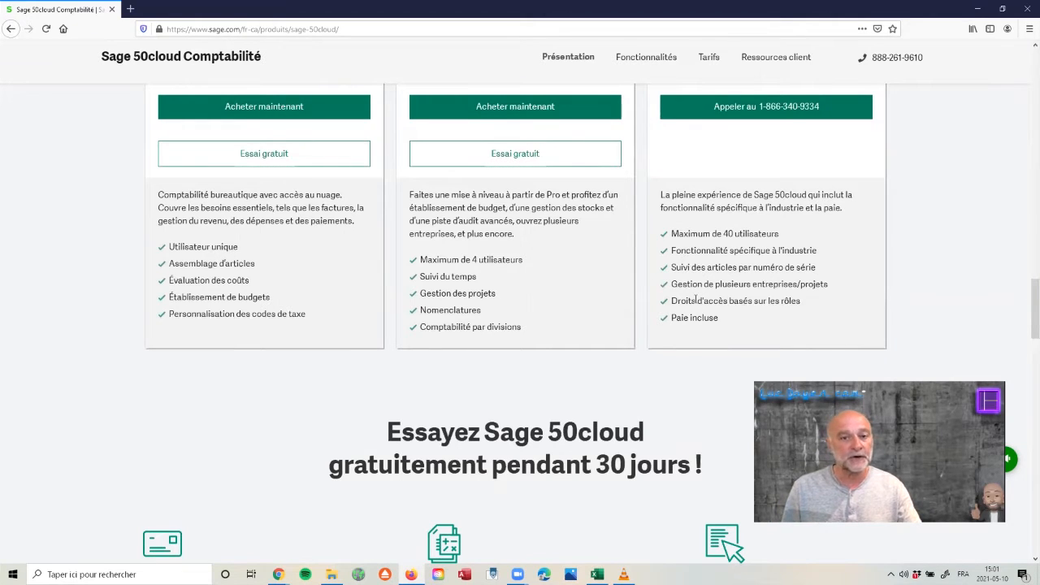
{"action": "scroll", "coordinate": [573, 228], "scroll_direction": "up", "scroll_amount": 1}
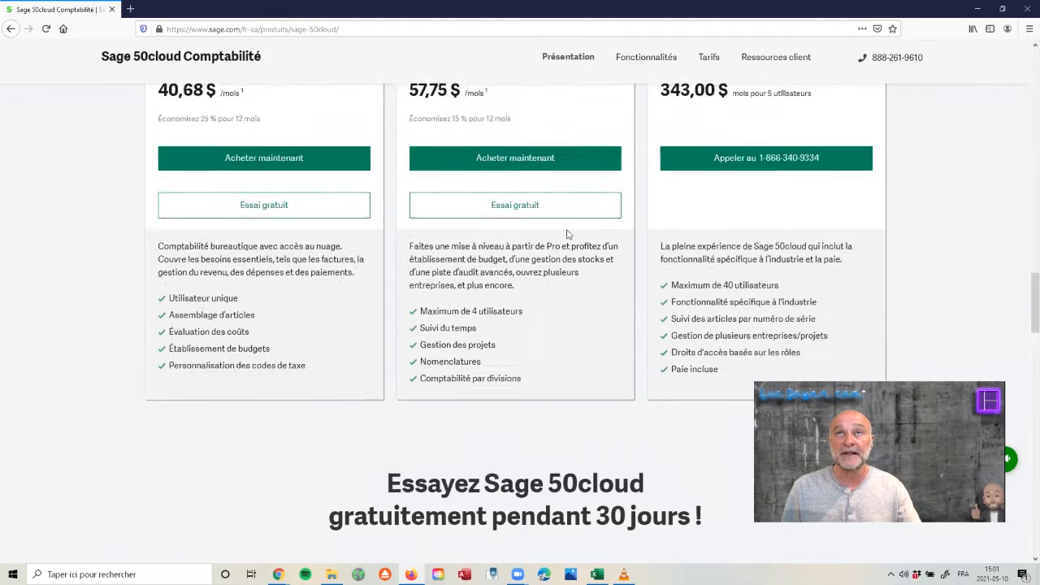
{"action": "scroll", "coordinate": [567, 234], "scroll_direction": "up", "scroll_amount": 1}
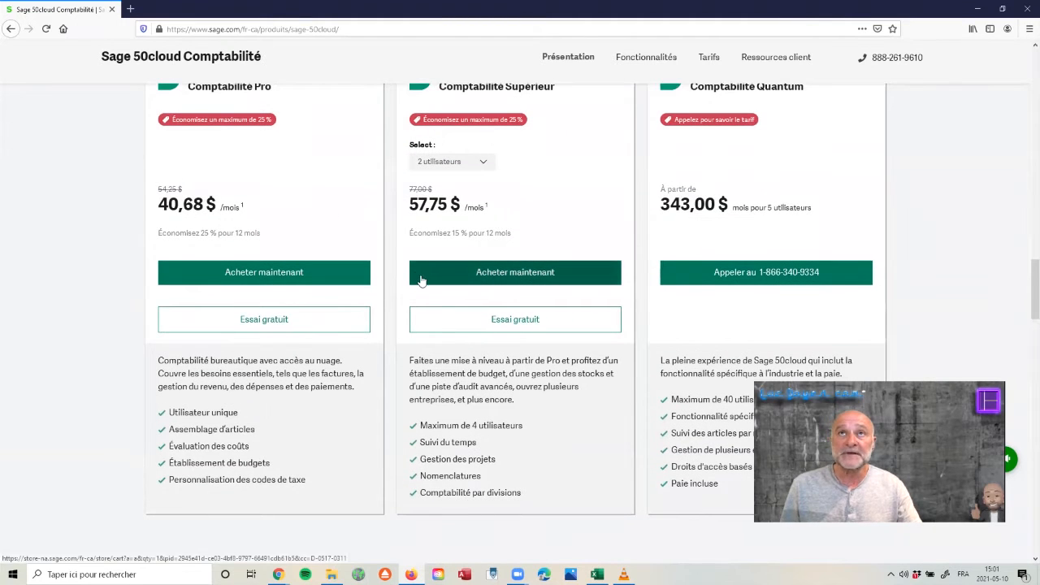
{"action": "scroll", "coordinate": [421, 281], "scroll_direction": "up", "scroll_amount": 1}
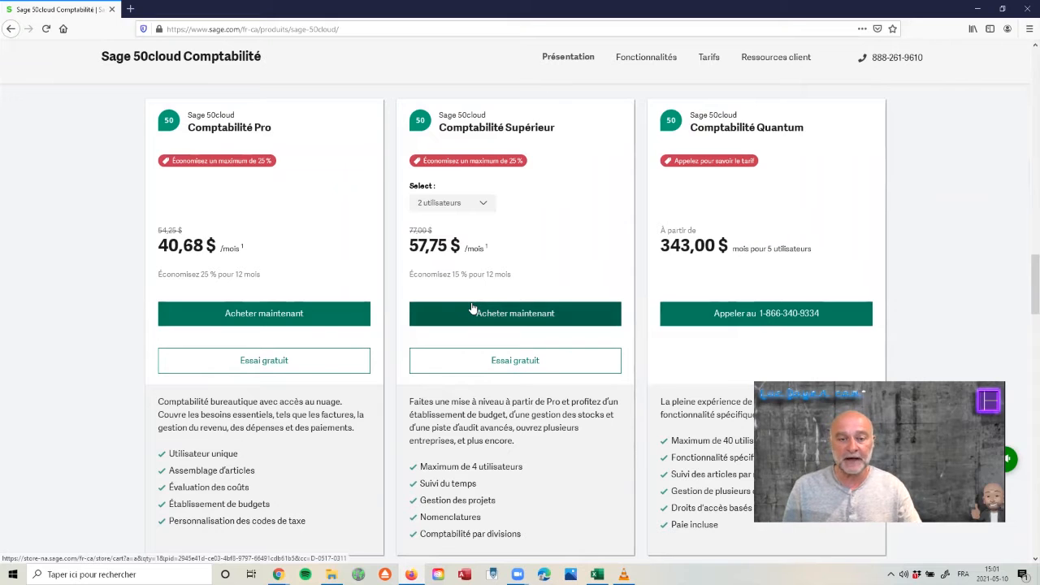
{"action": "scroll", "coordinate": [464, 293], "scroll_direction": "down", "scroll_amount": 1}
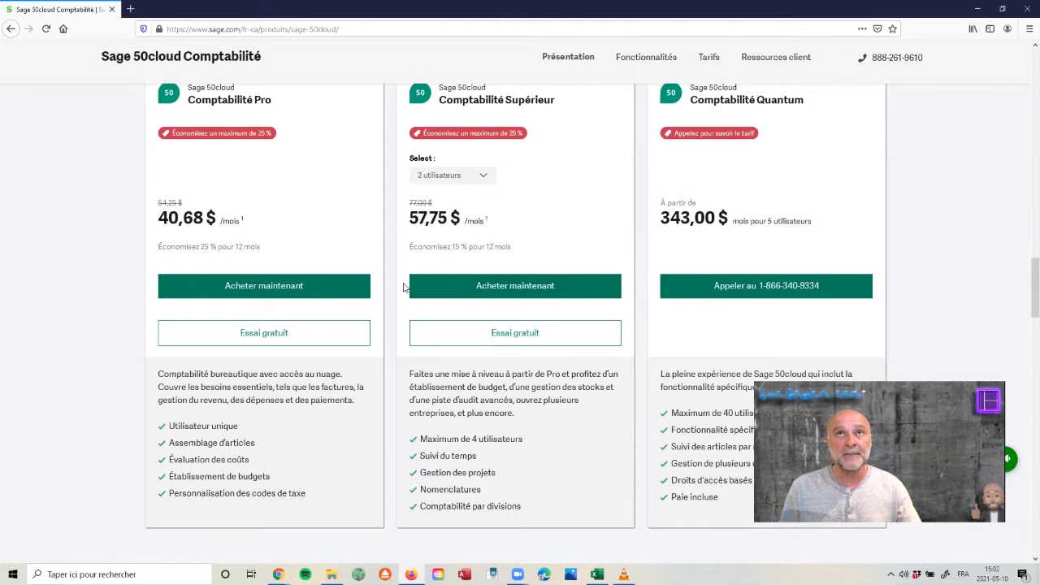
{"action": "scroll", "coordinate": [404, 287], "scroll_direction": "up", "scroll_amount": 4}
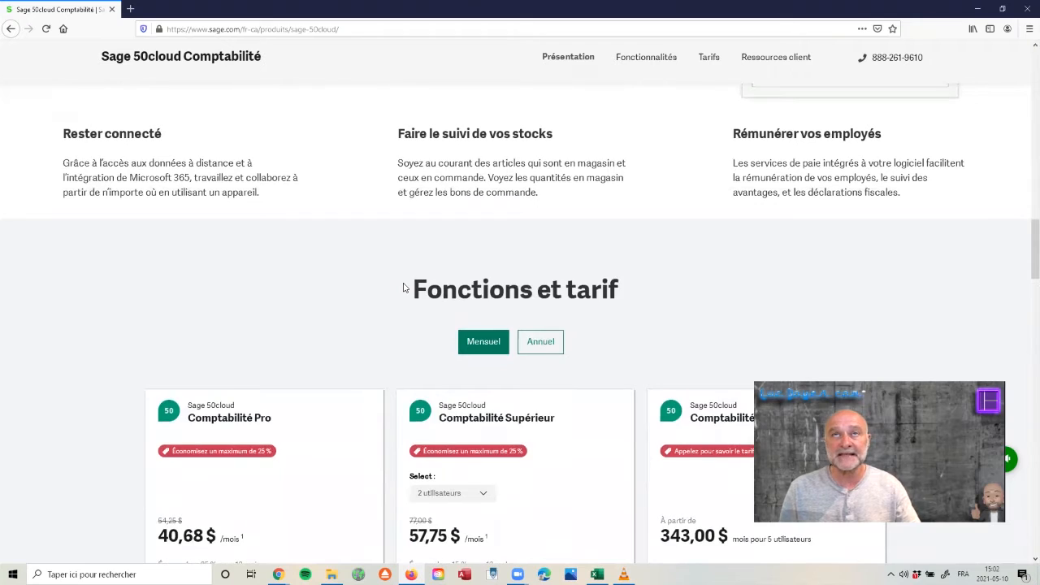
{"action": "scroll", "coordinate": [404, 287], "scroll_direction": "up", "scroll_amount": 2}
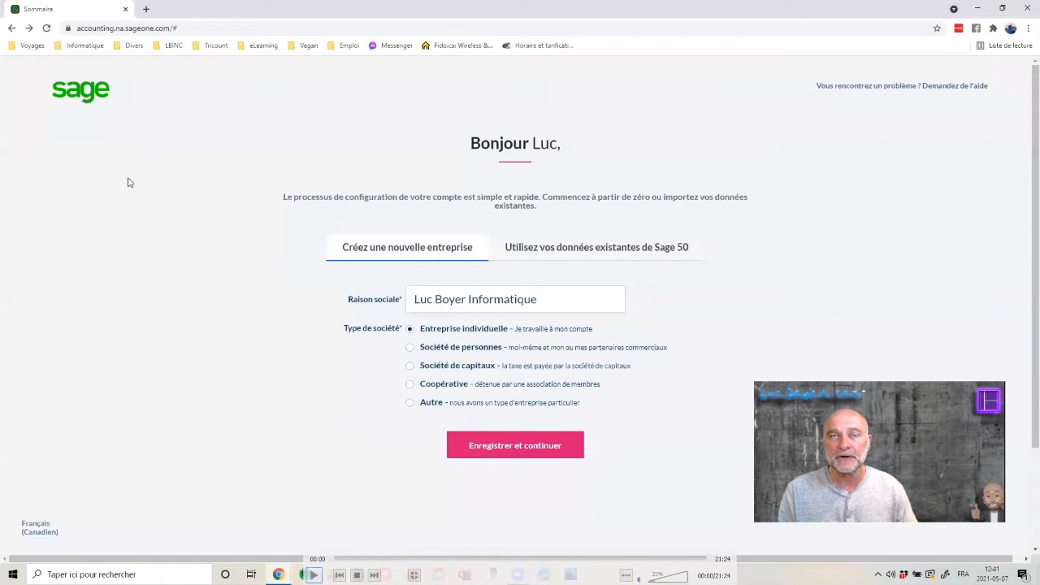
{"action": "left_click", "coordinate": [314, 574]}
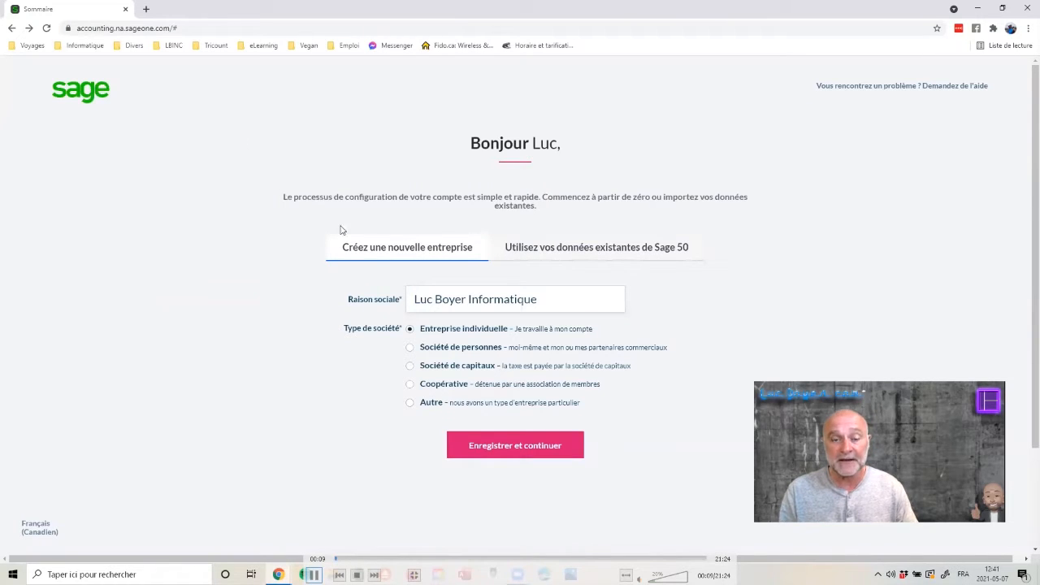
- Set the new company's type to Entreprise individuelle, keep the prefilled business name and save the first setup stage
{"action": "left_click", "coordinate": [409, 349]}
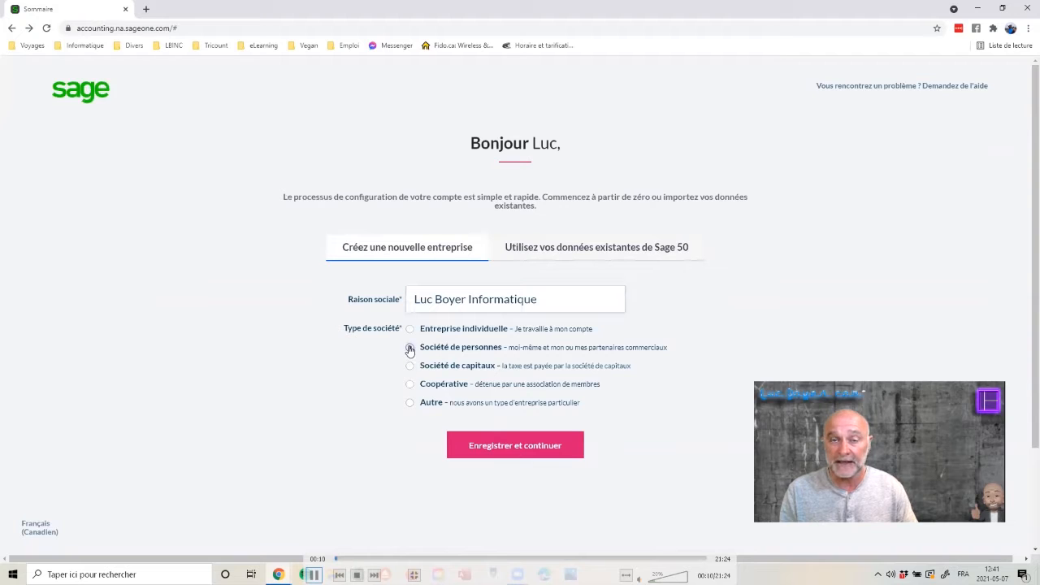
{"action": "left_click", "coordinate": [410, 367]}
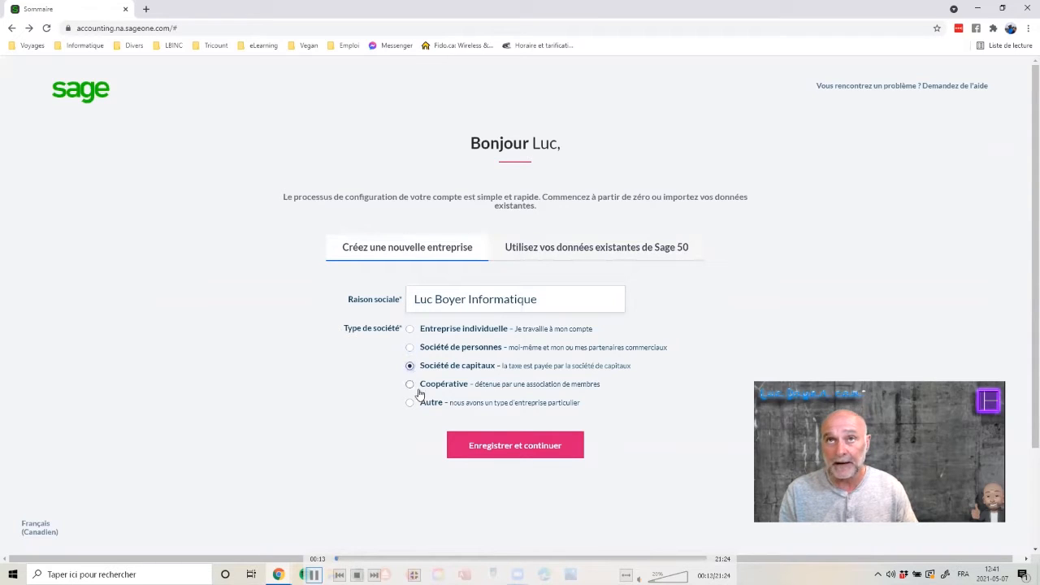
{"action": "left_click", "coordinate": [410, 329]}
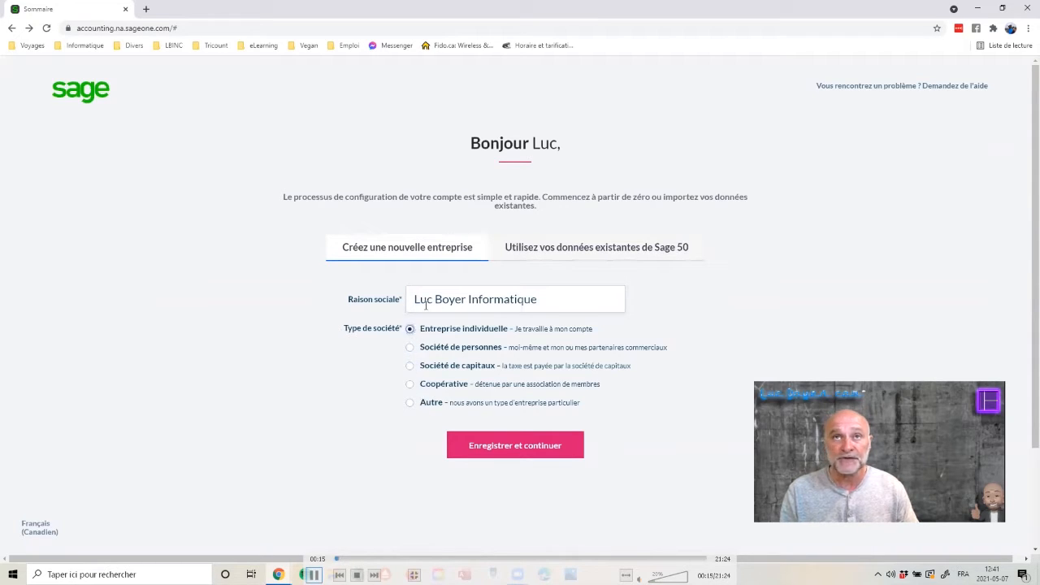
{"action": "left_click", "coordinate": [539, 298]}
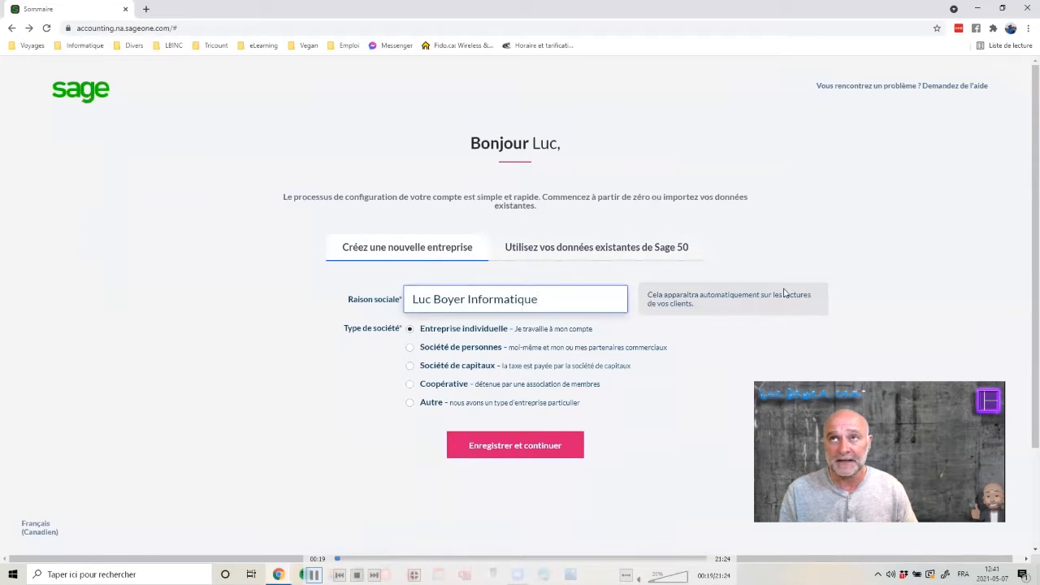
{"action": "left_click", "coordinate": [528, 451]}
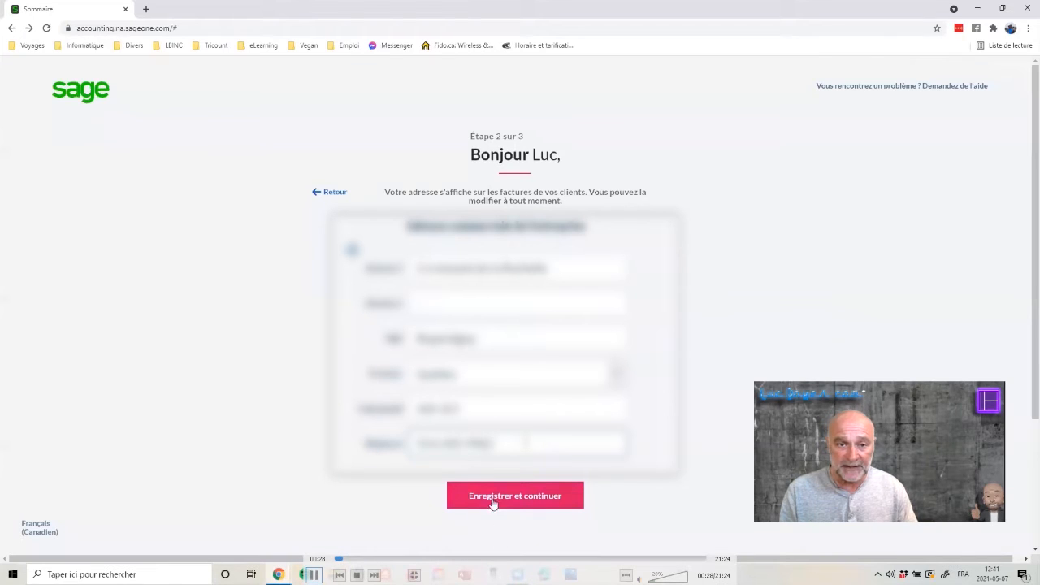
- Save the company's business address, set the sales tax option to Je ne perçois aucune taxe and finish the setup
{"action": "left_click", "coordinate": [520, 502]}
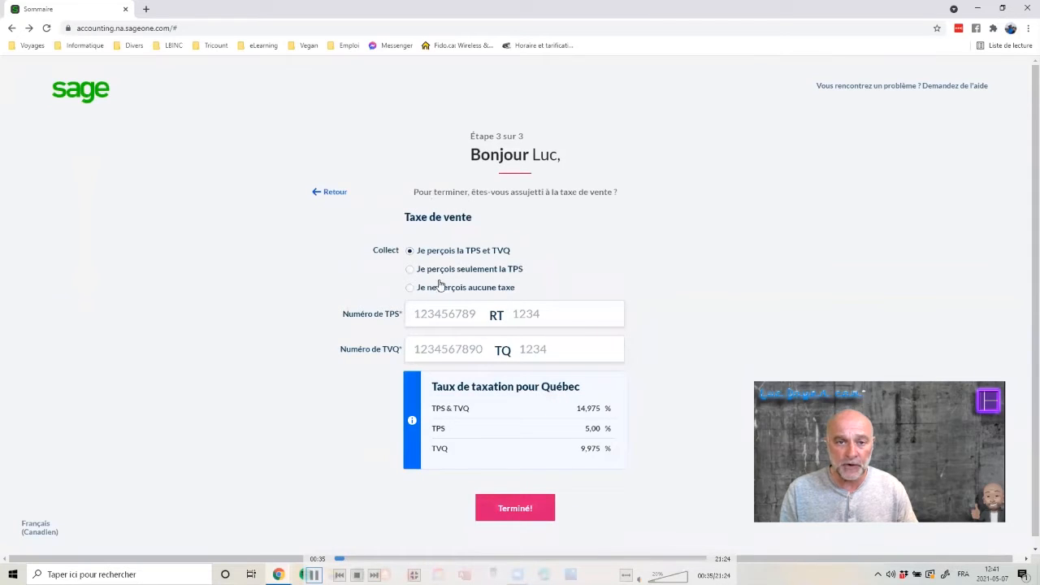
{"action": "left_click", "coordinate": [409, 289]}
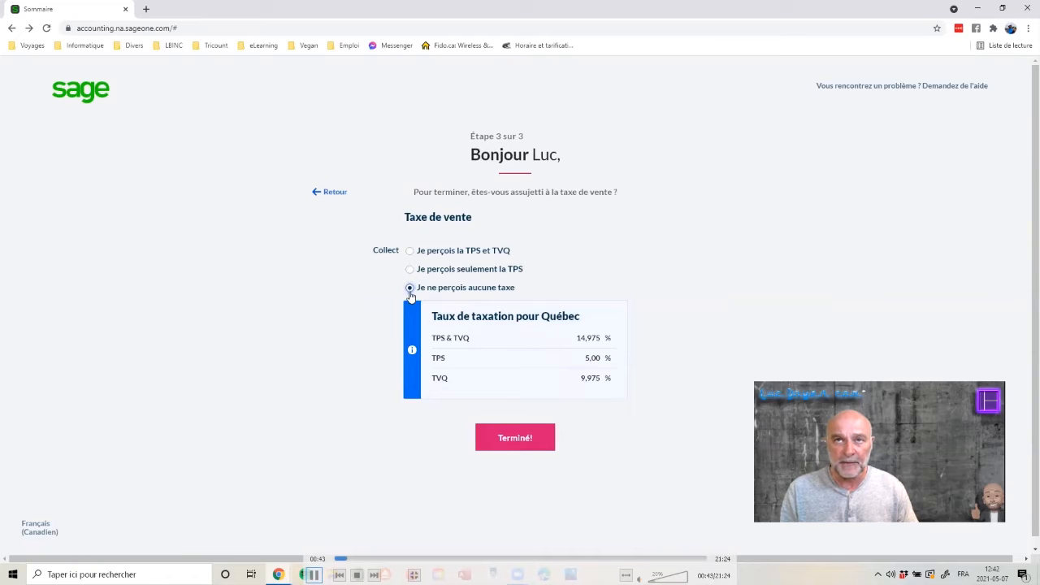
{"action": "left_click", "coordinate": [518, 438]}
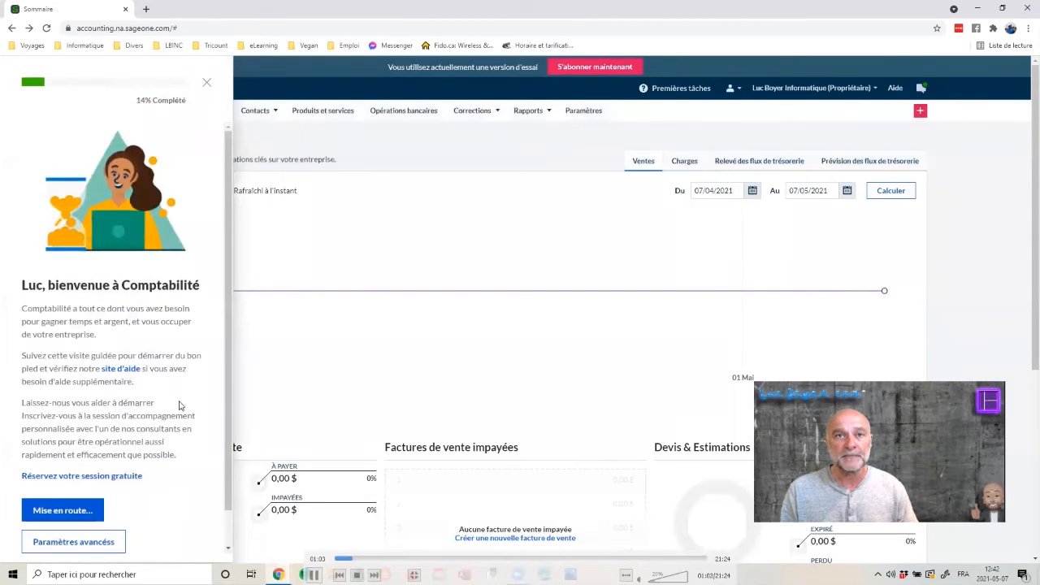
{"action": "scroll", "coordinate": [51, 520], "scroll_direction": "down", "scroll_amount": 2}
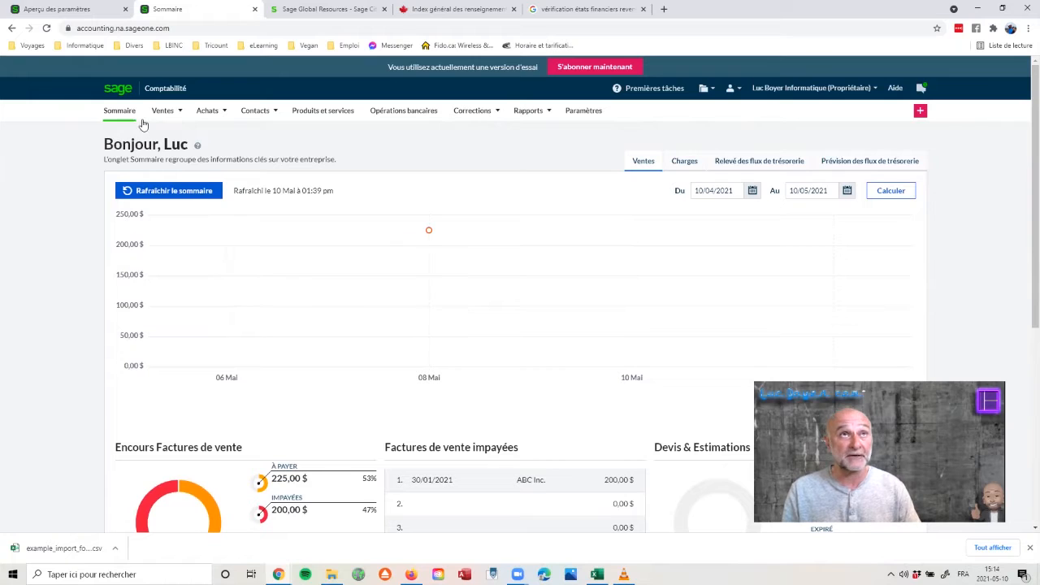
- Examine the commands available under Ventes, Contacts and Corrections, as well as the user profile and company options
{"action": "mouse_move", "coordinate": [149, 127]}
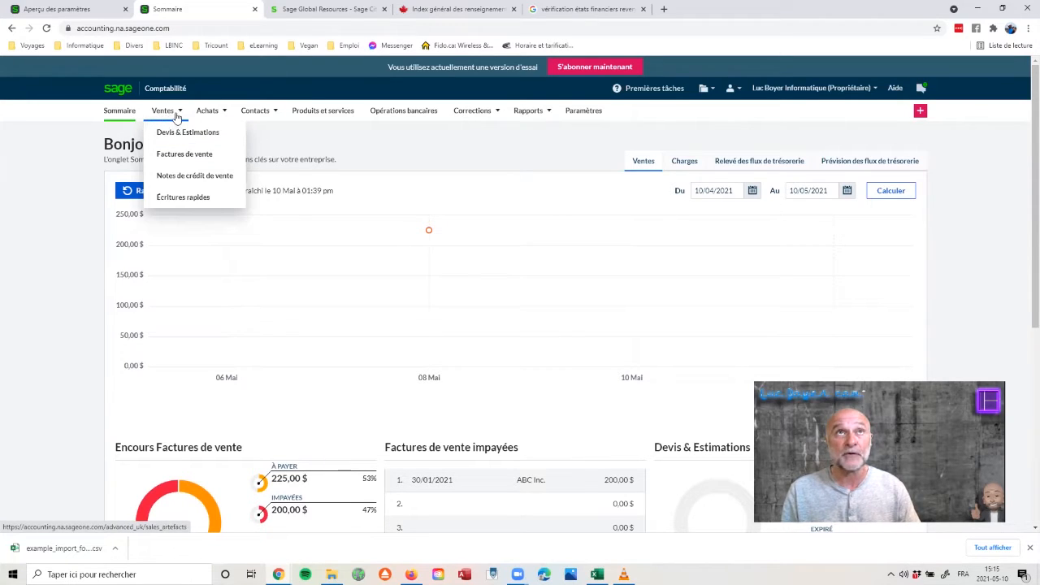
{"action": "mouse_move", "coordinate": [252, 118]}
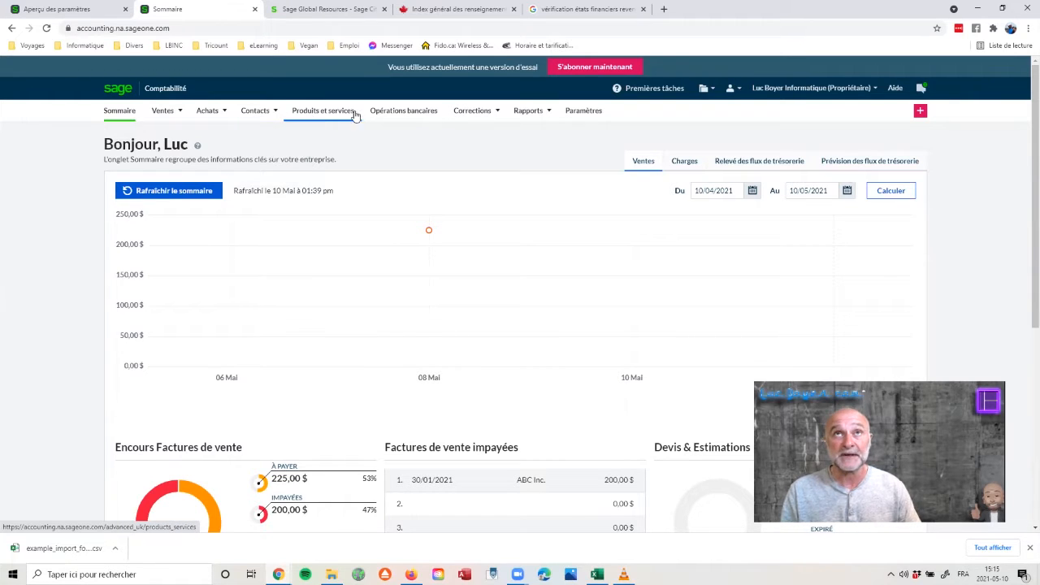
{"action": "mouse_move", "coordinate": [504, 119]}
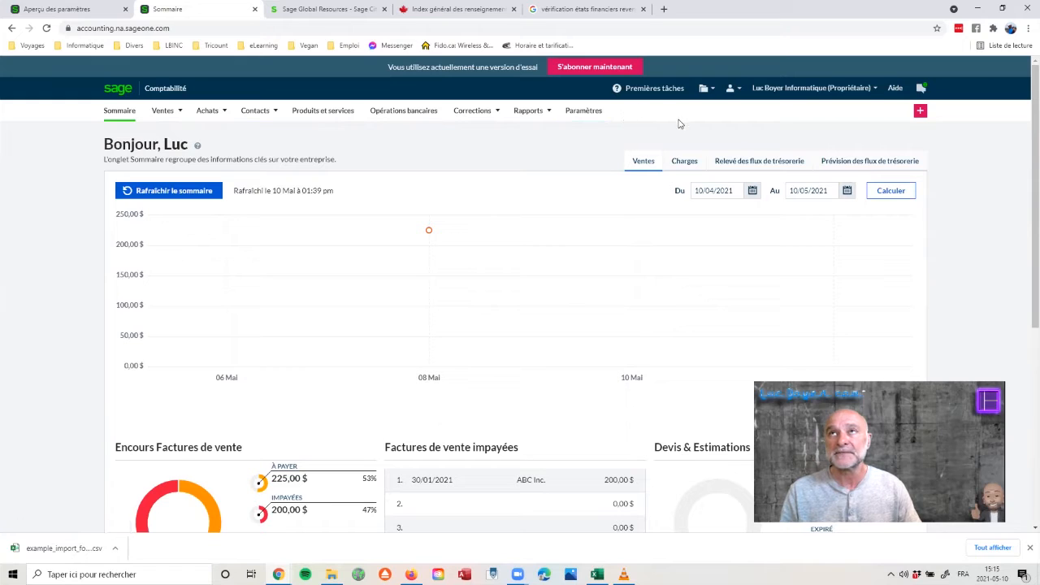
{"action": "mouse_move", "coordinate": [740, 93]}
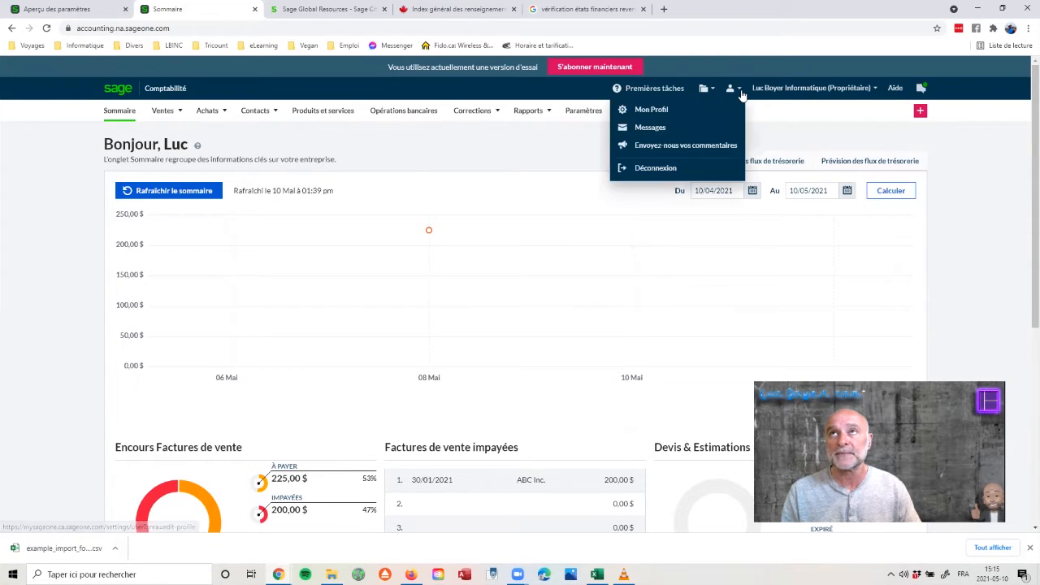
{"action": "mouse_move", "coordinate": [780, 93]}
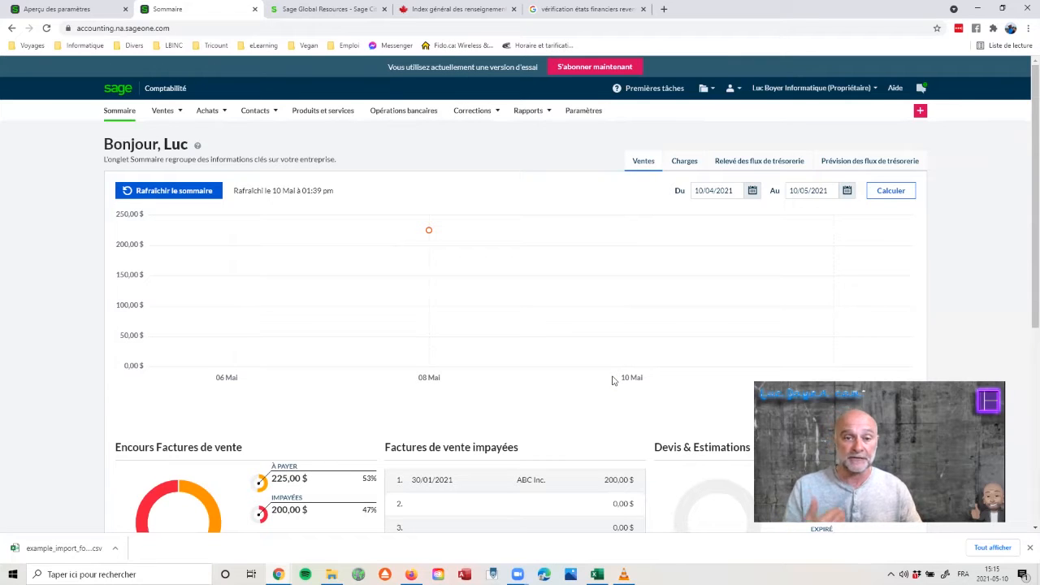
- Examine the Sommaire dashboard's sales chart, outstanding and unpaid invoices, estimates and main customer balances
{"action": "scroll", "coordinate": [482, 391], "scroll_direction": "down", "scroll_amount": 2}
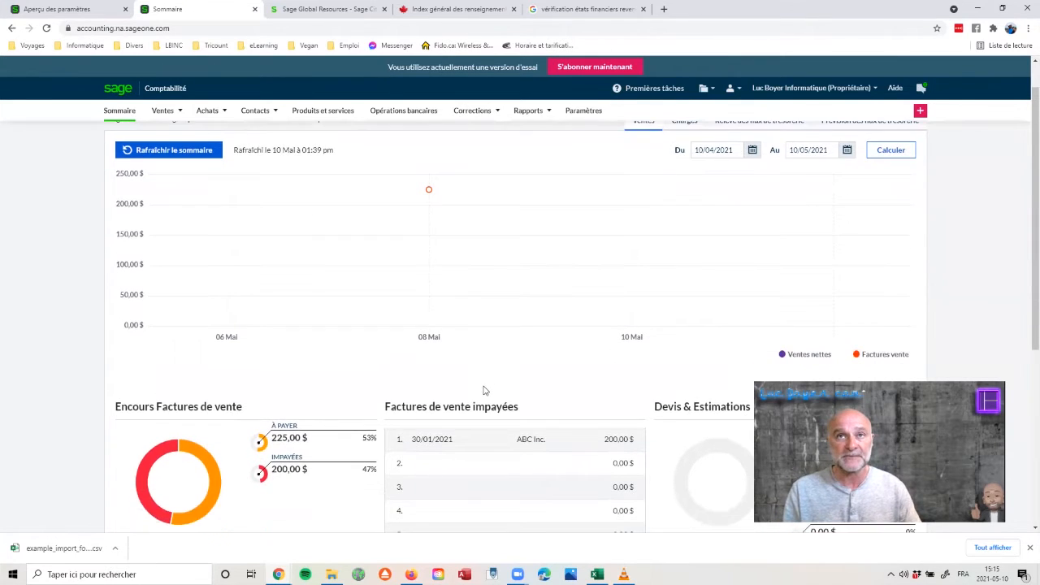
{"action": "scroll", "coordinate": [248, 302], "scroll_direction": "down", "scroll_amount": 1}
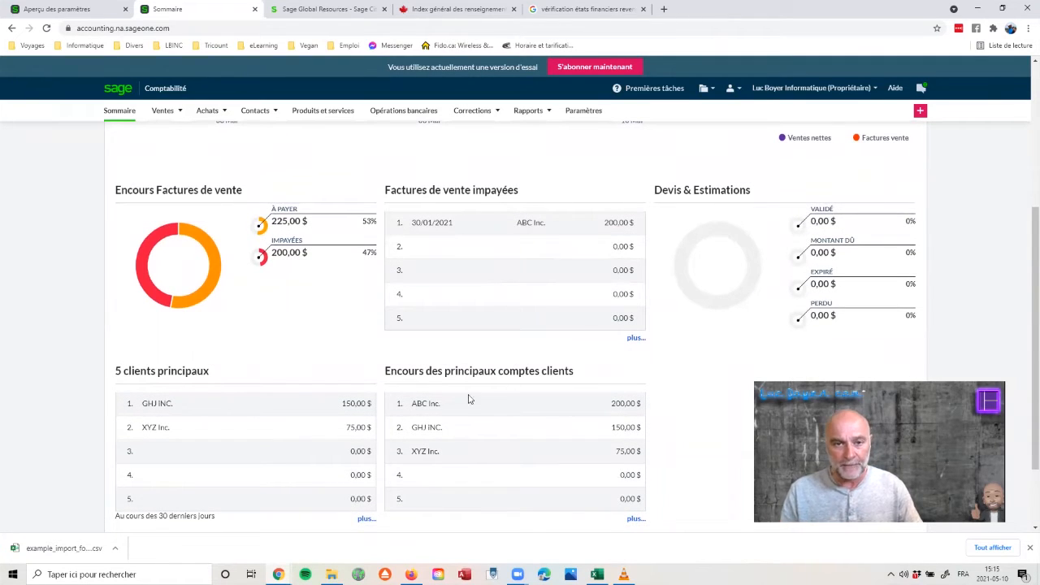
{"action": "scroll", "coordinate": [426, 391], "scroll_direction": "down", "scroll_amount": 1}
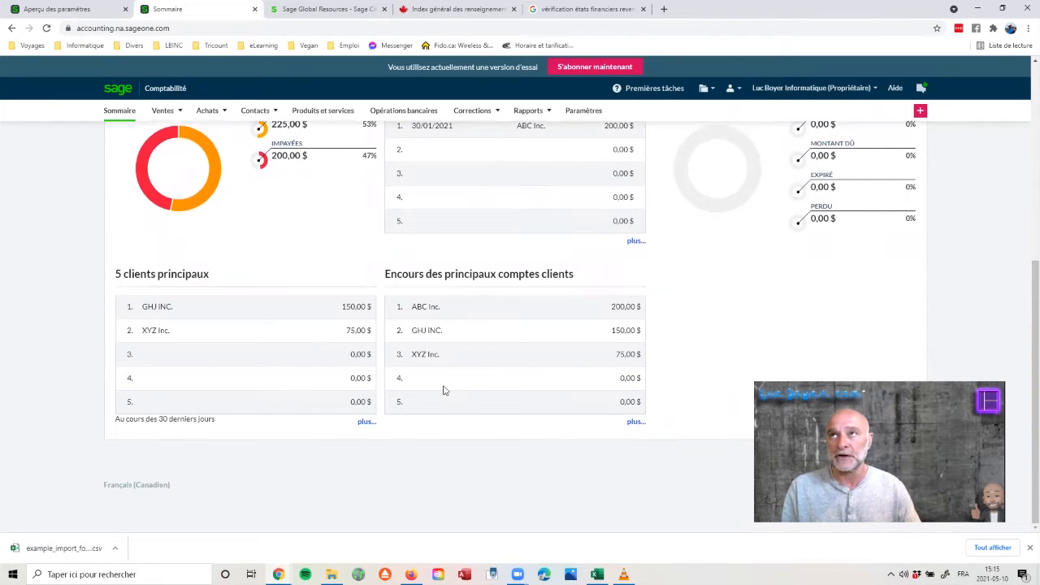
{"action": "scroll", "coordinate": [442, 391], "scroll_direction": "up", "scroll_amount": 3}
{"action": "scroll", "coordinate": [443, 391], "scroll_direction": "up", "scroll_amount": 2}
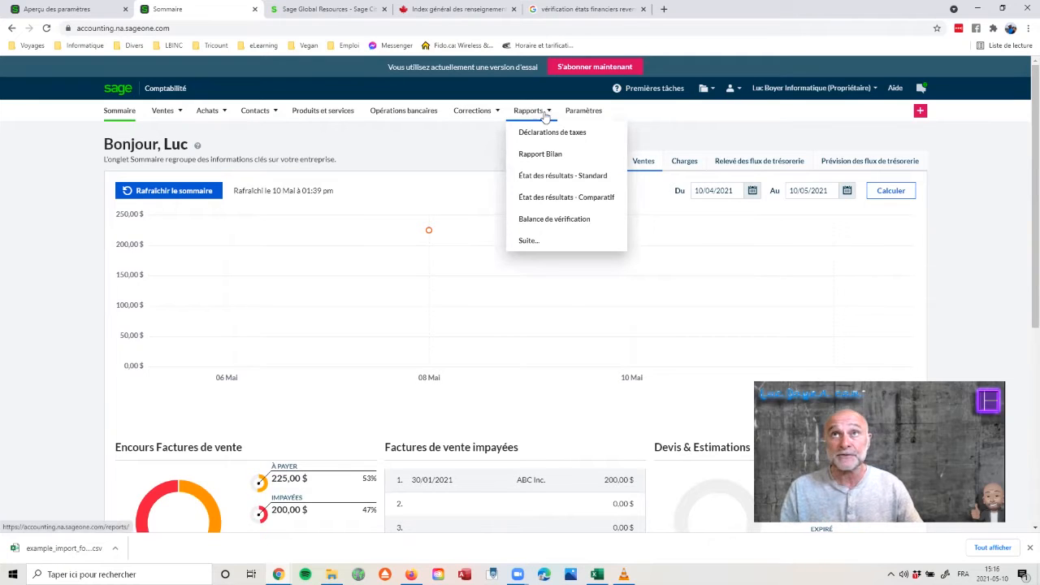
- Open the full list of reports and examine the essential, detailed and cash-flow reports on offer
{"action": "left_click", "coordinate": [529, 242]}
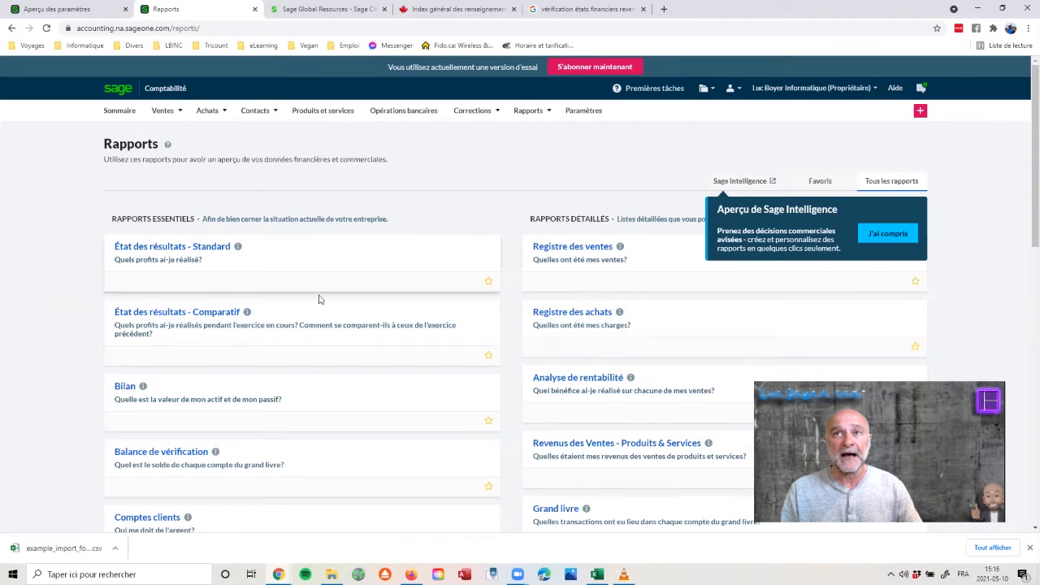
{"action": "scroll", "coordinate": [337, 313], "scroll_direction": "down", "scroll_amount": 1}
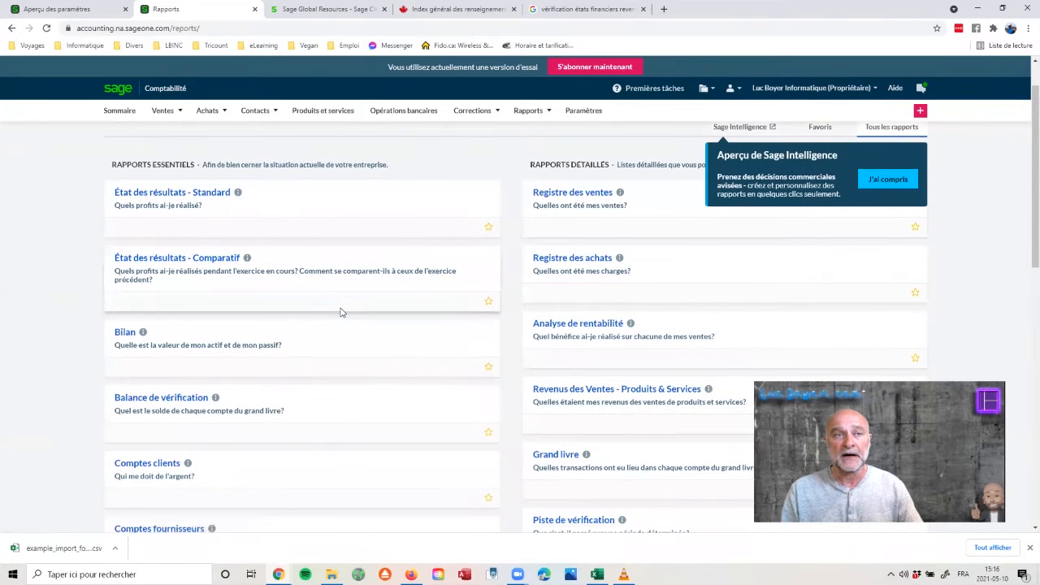
{"action": "scroll", "coordinate": [337, 317], "scroll_direction": "down", "scroll_amount": 2}
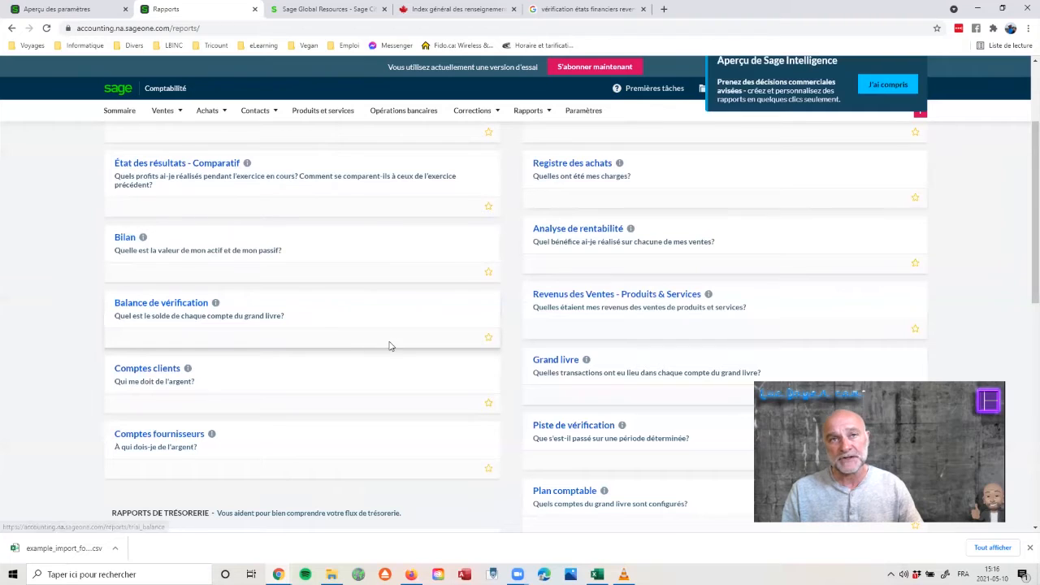
{"action": "scroll", "coordinate": [341, 329], "scroll_direction": "down", "scroll_amount": 1}
{"action": "scroll", "coordinate": [350, 335], "scroll_direction": "down", "scroll_amount": 1}
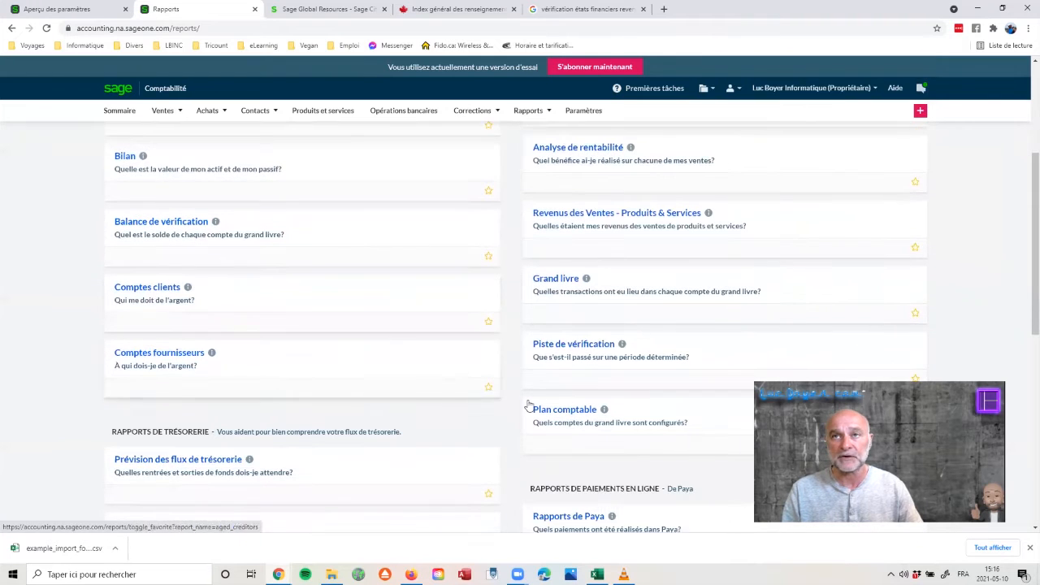
- Open the Plan comptable report and review its general ledger accounts through to the last page
{"action": "left_click", "coordinate": [572, 412]}
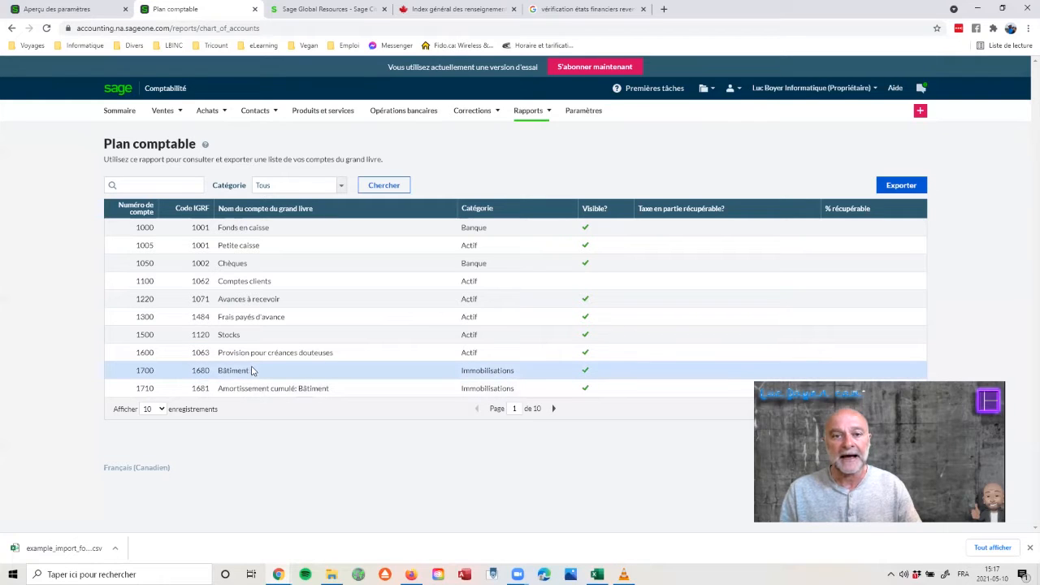
{"action": "left_click", "coordinate": [553, 410]}
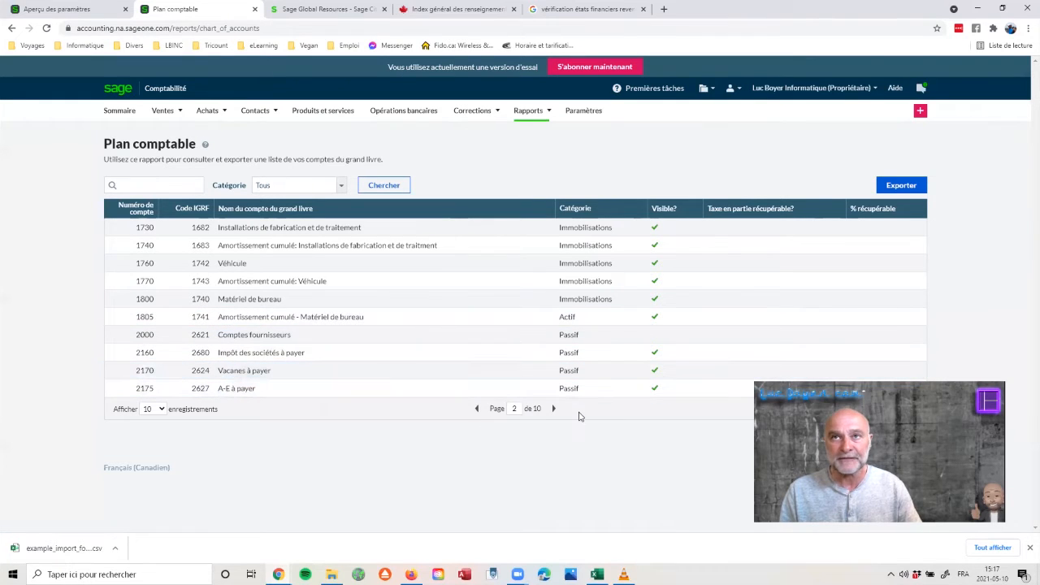
{"action": "left_click", "coordinate": [554, 410]}
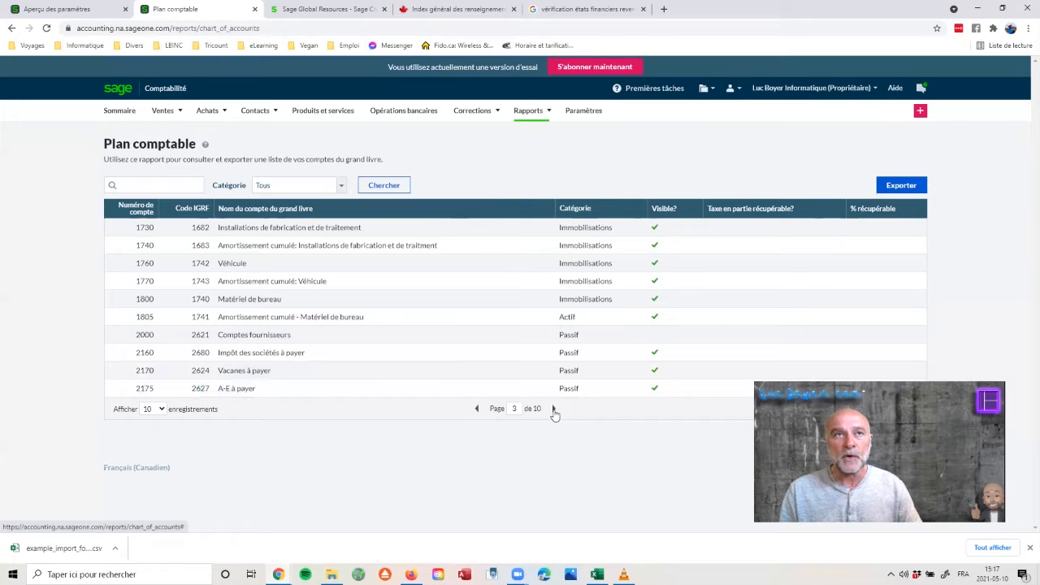
{"action": "left_click", "coordinate": [554, 409]}
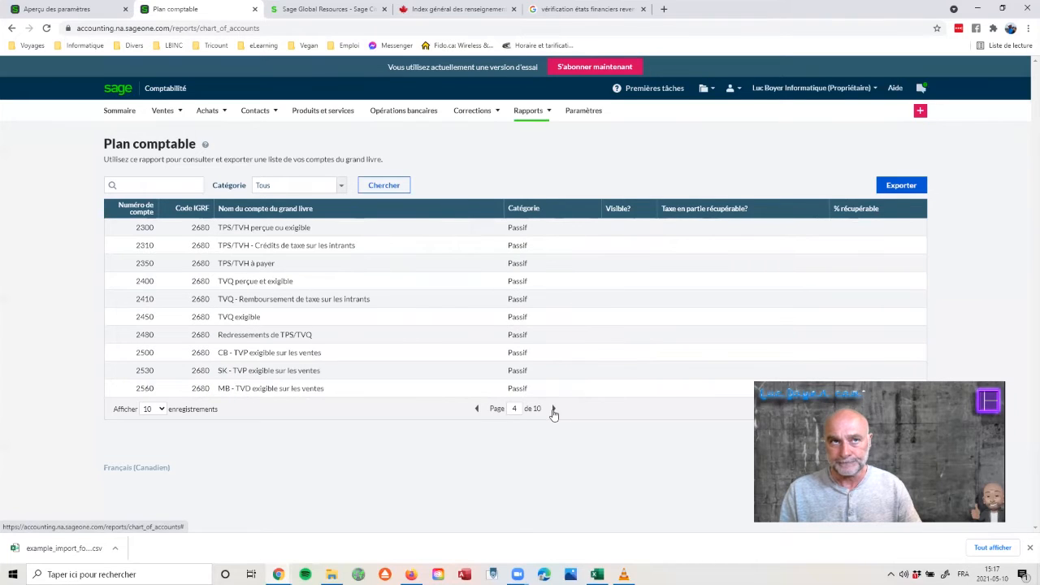
{"action": "left_click", "coordinate": [553, 410]}
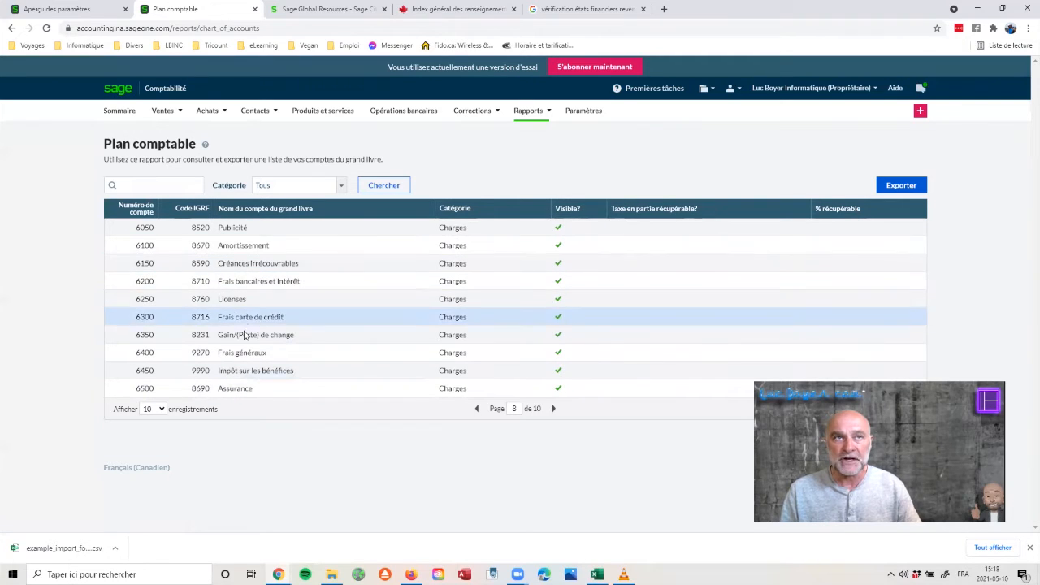
{"action": "left_click", "coordinate": [556, 410]}
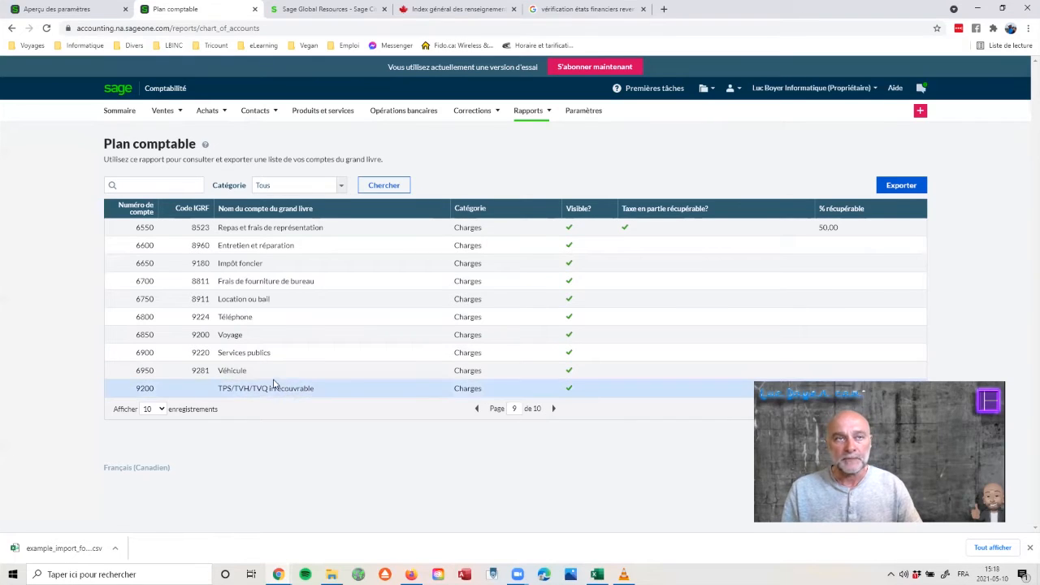
{"action": "left_click", "coordinate": [555, 409]}
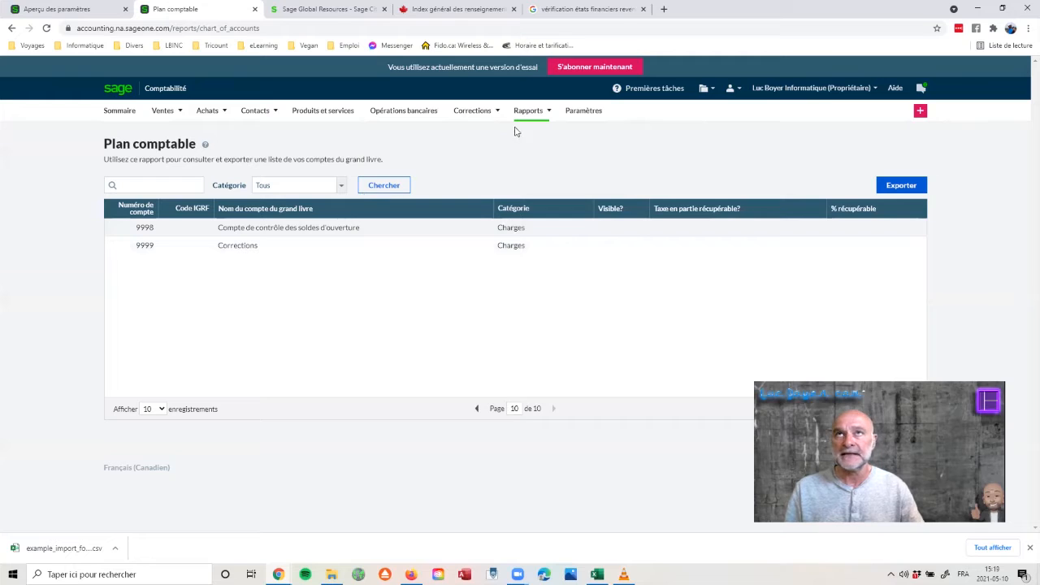
- Examine the invoice templates and company logo under Modèles et logos in the settings, and return to the settings overview
{"action": "left_click", "coordinate": [582, 111]}
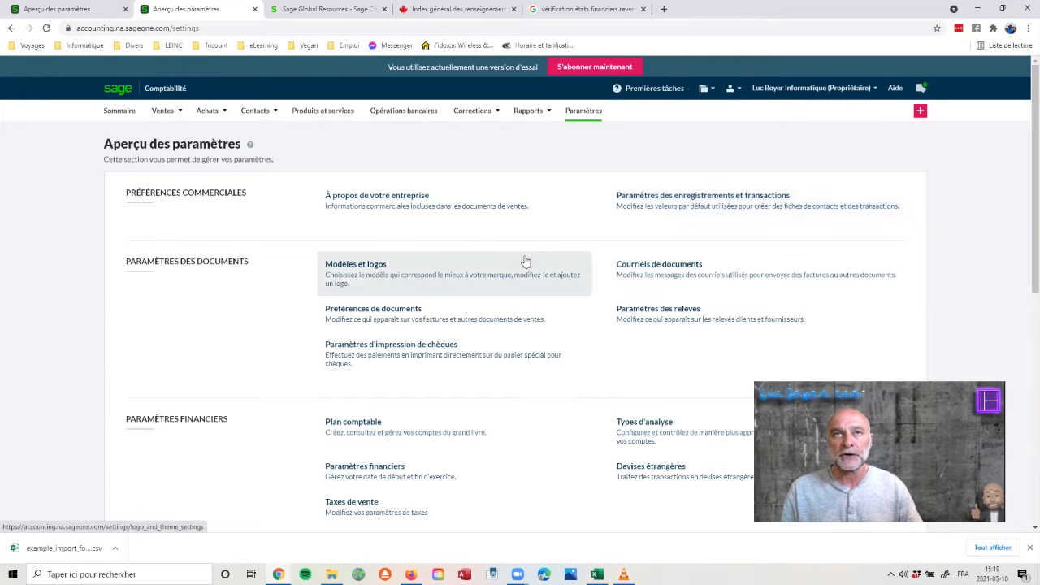
{"action": "left_click", "coordinate": [354, 271]}
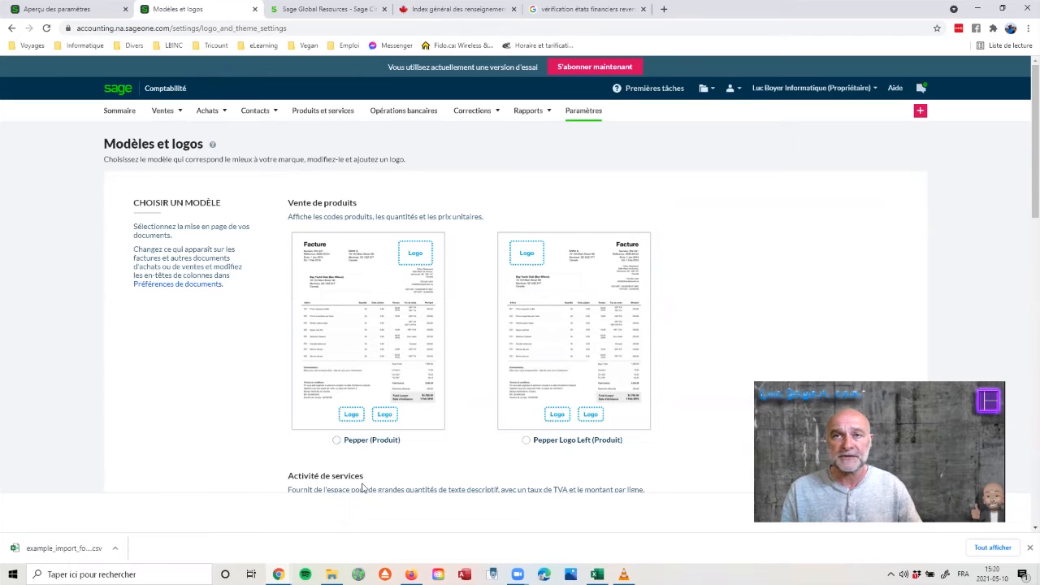
{"action": "scroll", "coordinate": [415, 291], "scroll_direction": "down", "scroll_amount": 5}
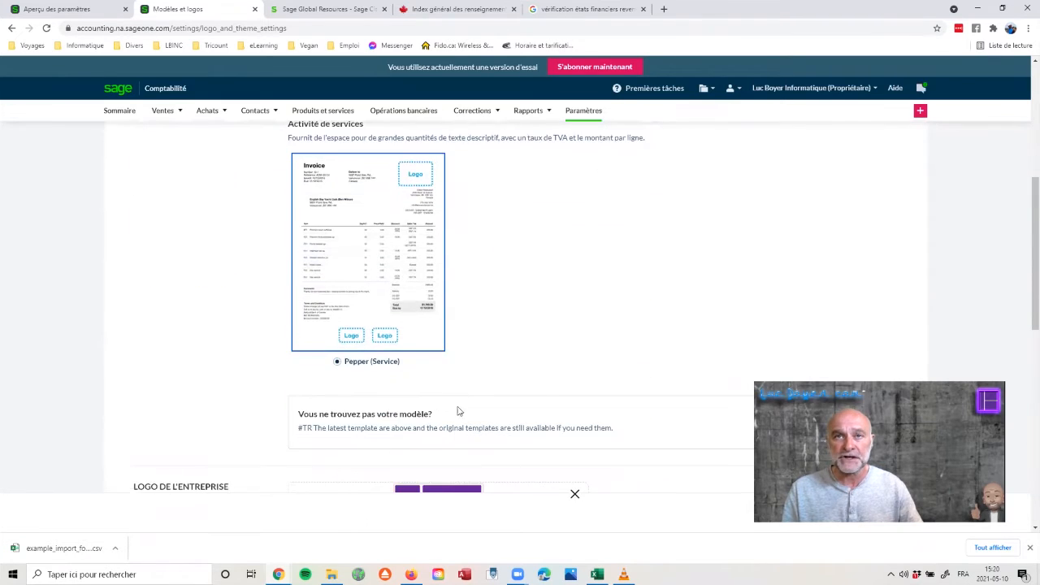
{"action": "scroll", "coordinate": [452, 423], "scroll_direction": "down", "scroll_amount": 2}
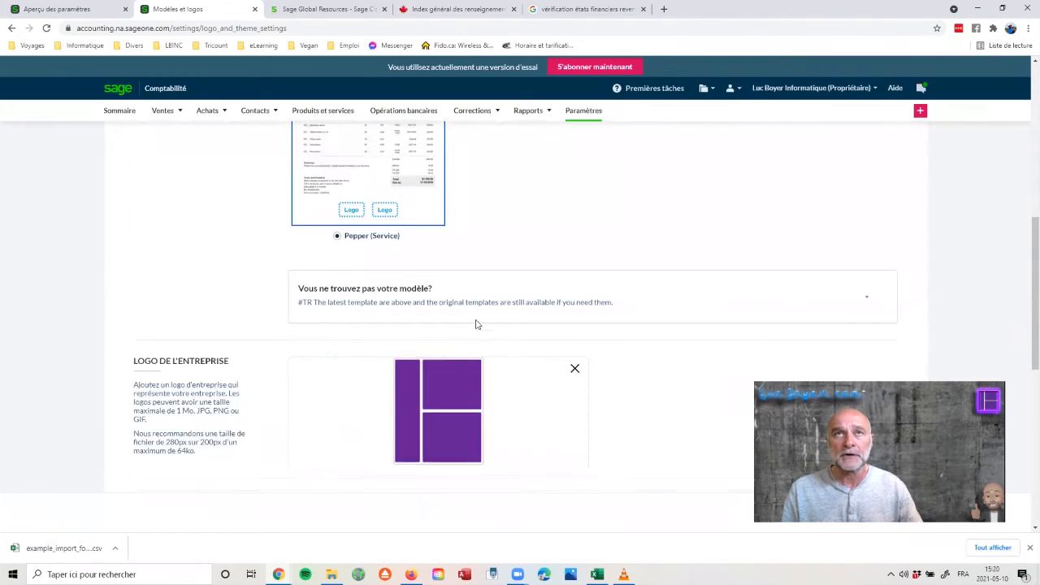
{"action": "scroll", "coordinate": [477, 324], "scroll_direction": "up", "scroll_amount": 3}
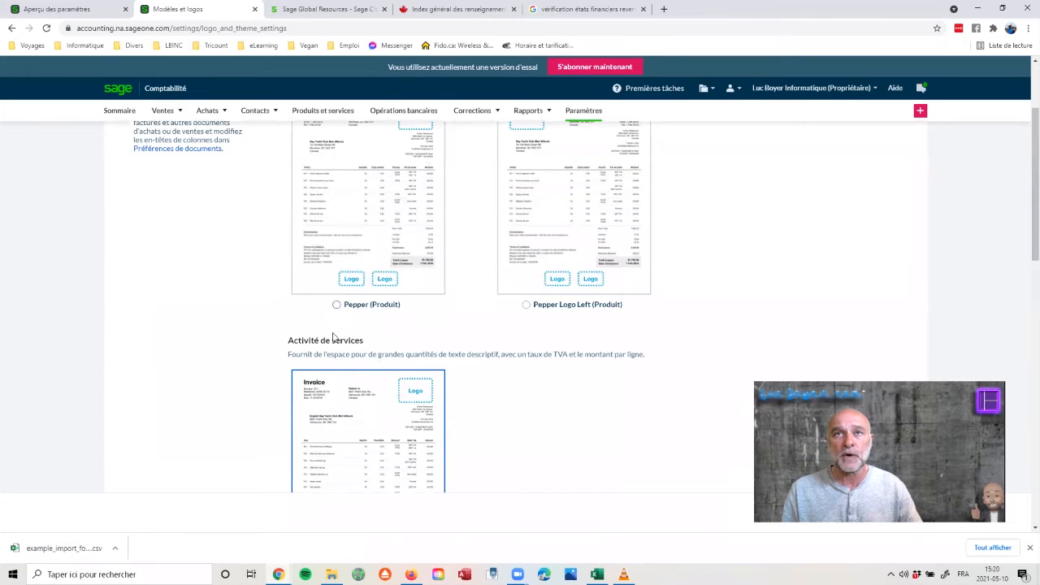
{"action": "scroll", "coordinate": [360, 371], "scroll_direction": "down", "scroll_amount": 4}
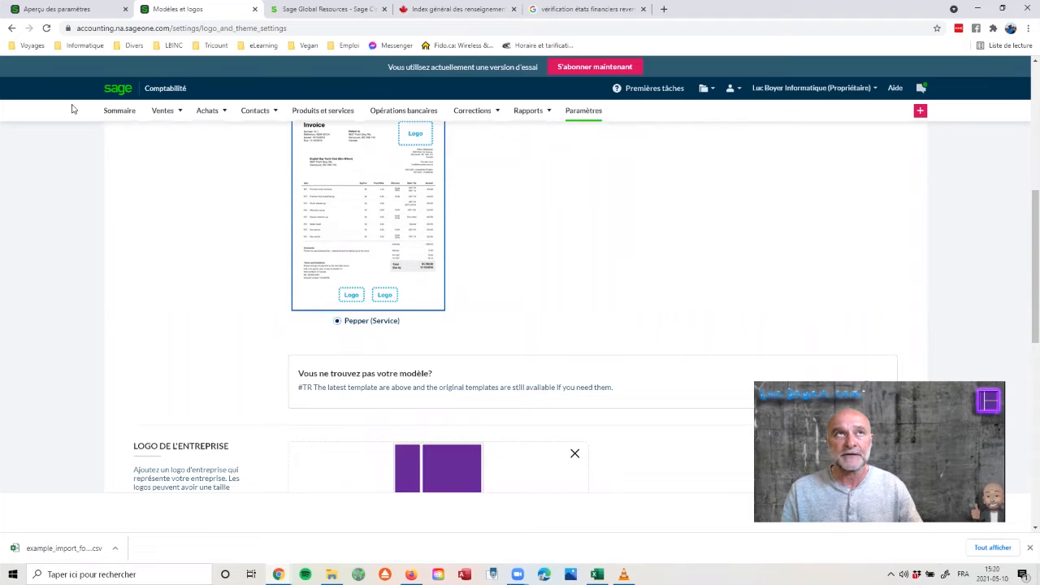
{"action": "left_click", "coordinate": [12, 29]}
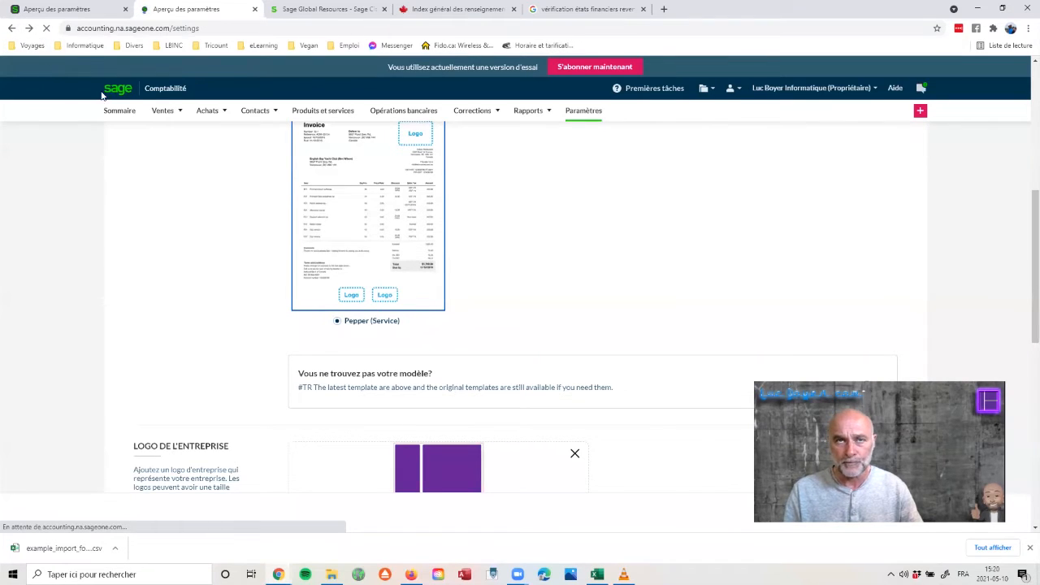
- Review the settings overview, browse the app categories and new apps in Sage Marketplace through Applis, and return to the settings
{"action": "scroll", "coordinate": [330, 368], "scroll_direction": "down", "scroll_amount": 1}
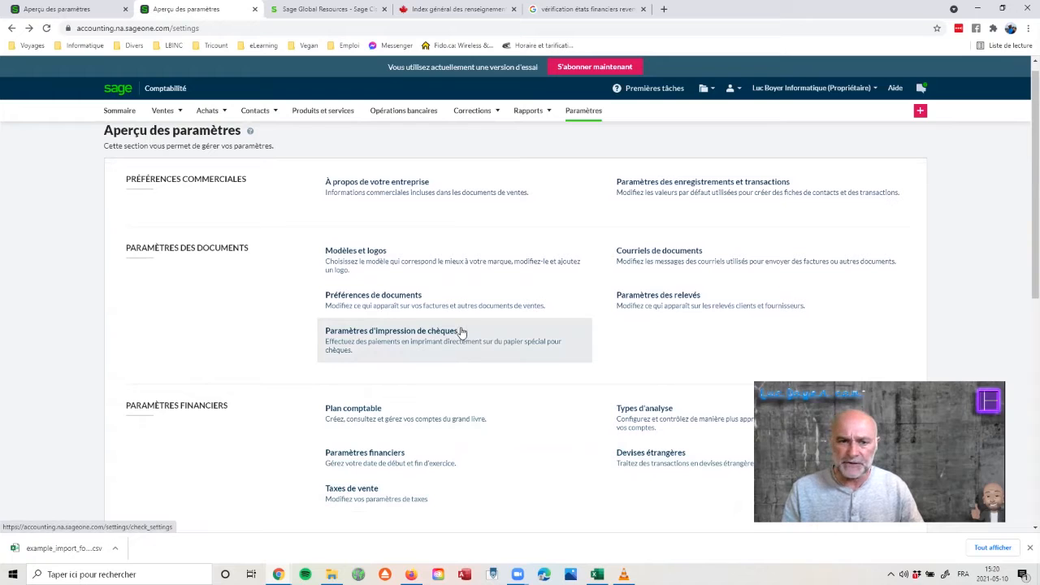
{"action": "scroll", "coordinate": [461, 335], "scroll_direction": "down", "scroll_amount": 1}
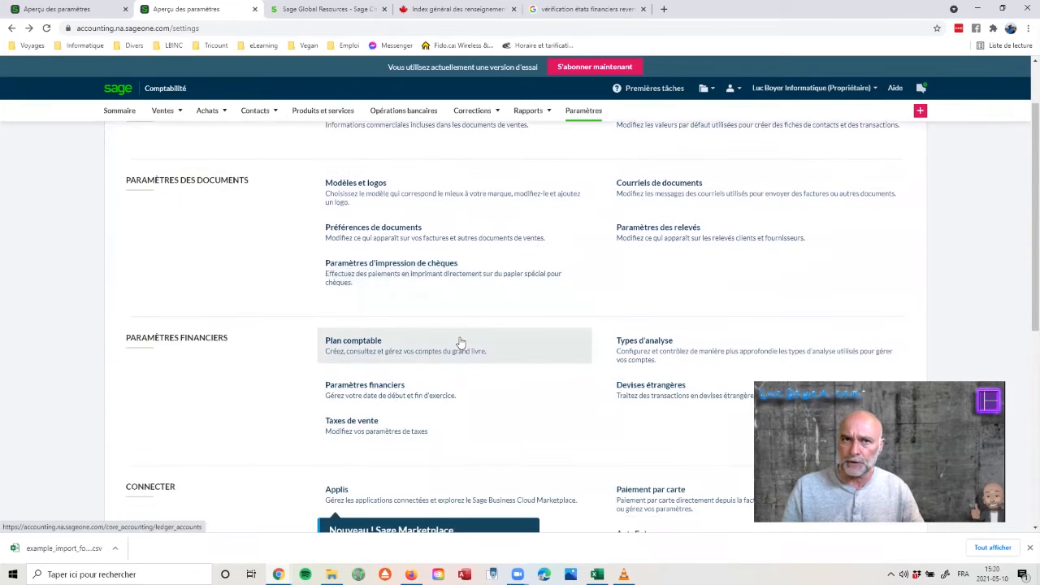
{"action": "scroll", "coordinate": [459, 344], "scroll_direction": "up", "scroll_amount": 1}
{"action": "scroll", "coordinate": [461, 345], "scroll_direction": "down", "scroll_amount": 3}
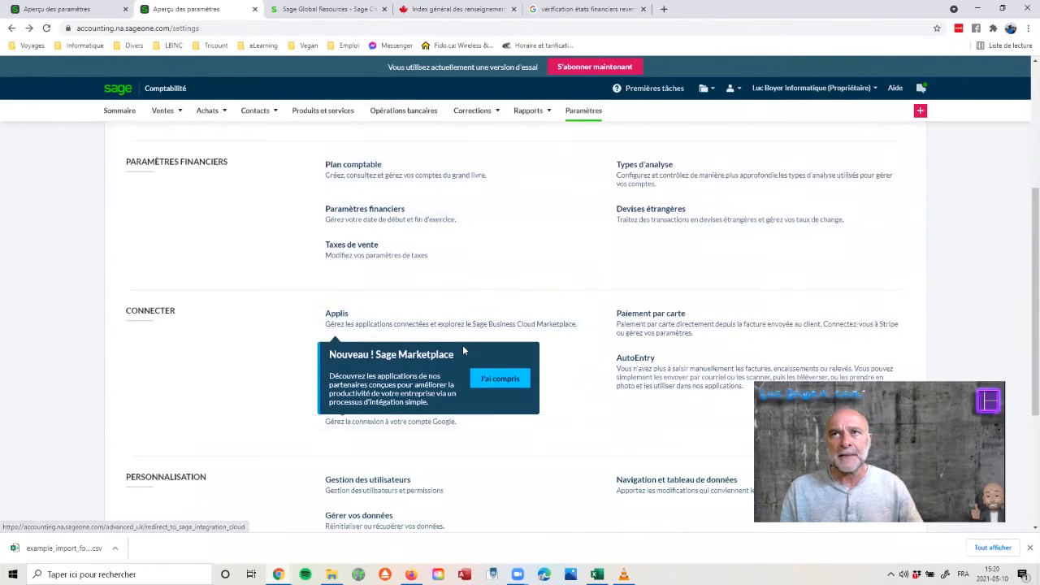
{"action": "left_click", "coordinate": [341, 320]}
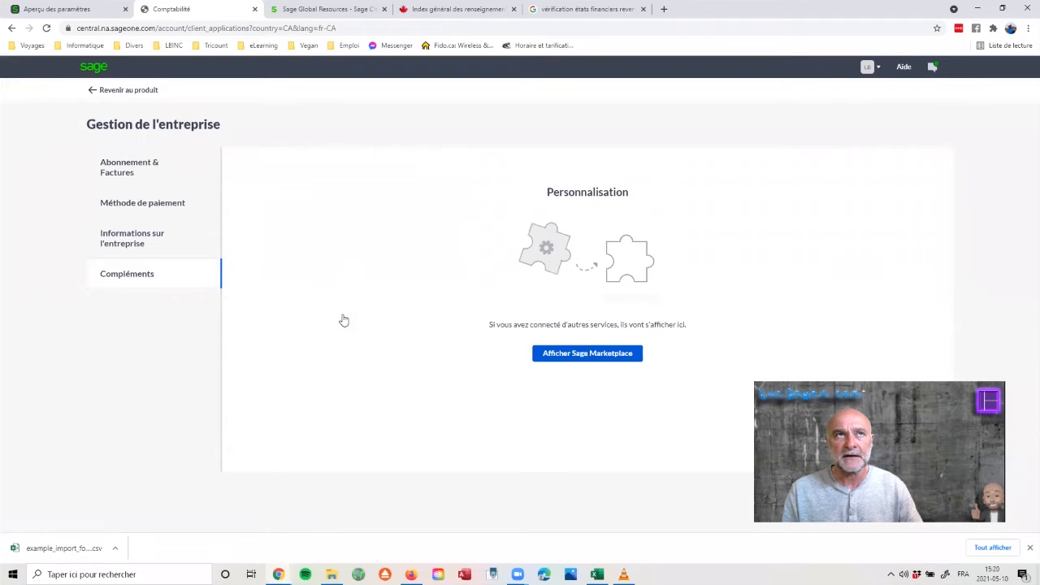
{"action": "left_click", "coordinate": [595, 360]}
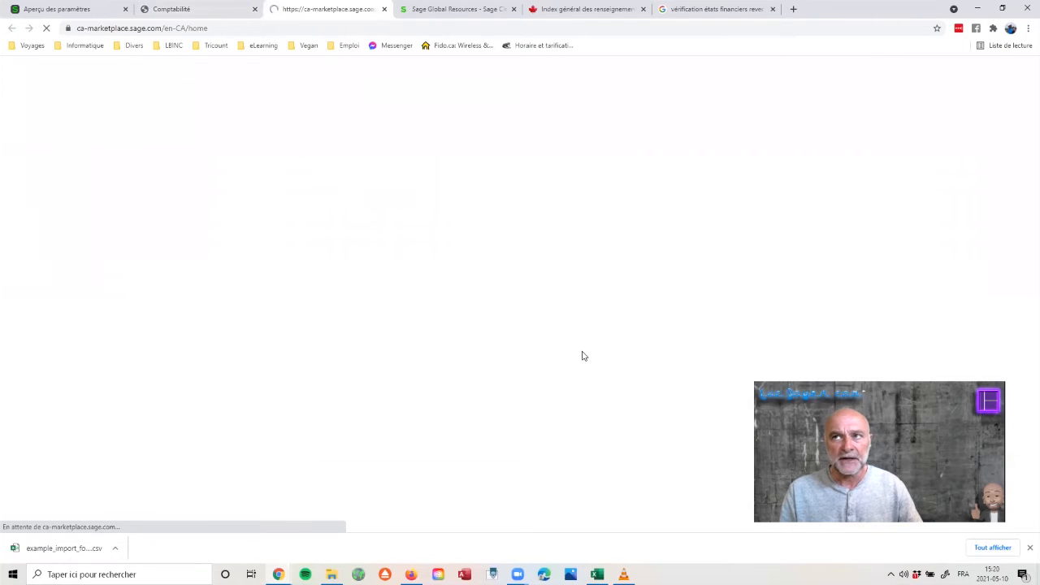
{"action": "scroll", "coordinate": [333, 350], "scroll_direction": "down", "scroll_amount": 2}
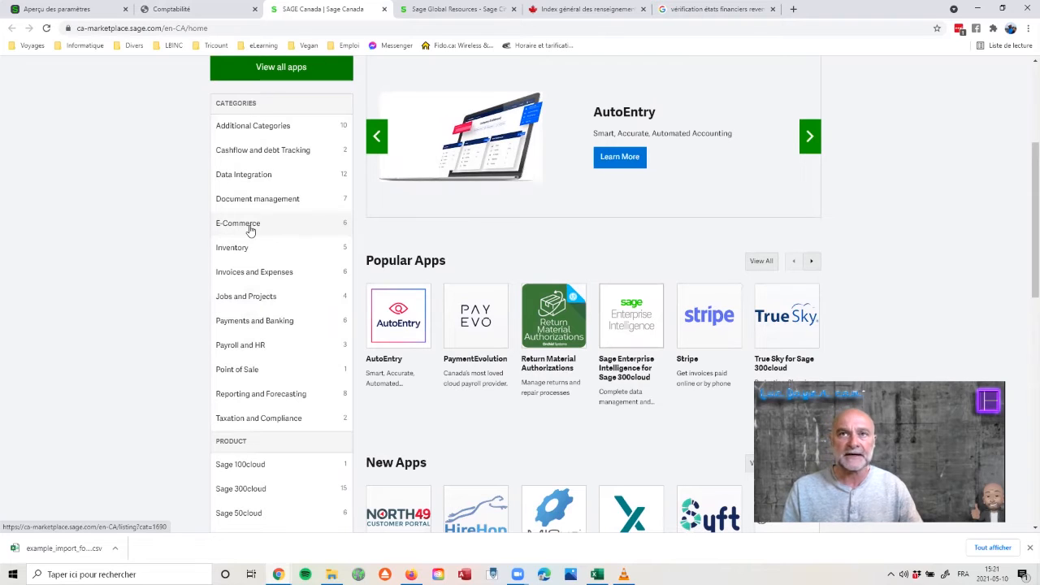
{"action": "scroll", "coordinate": [584, 448], "scroll_direction": "down", "scroll_amount": 4}
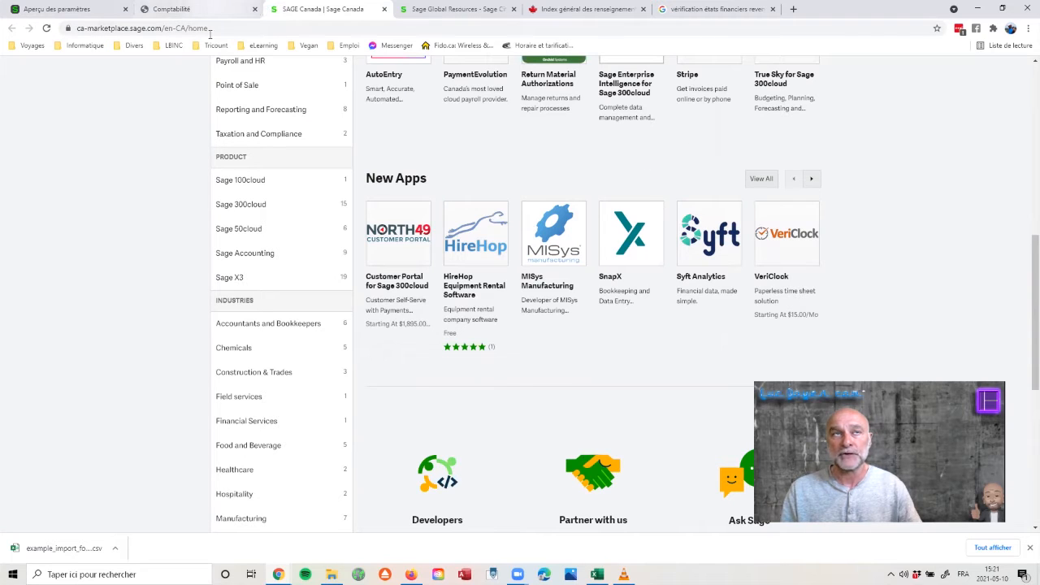
{"action": "left_click", "coordinate": [173, 10]}
{"action": "left_click", "coordinate": [11, 29]}
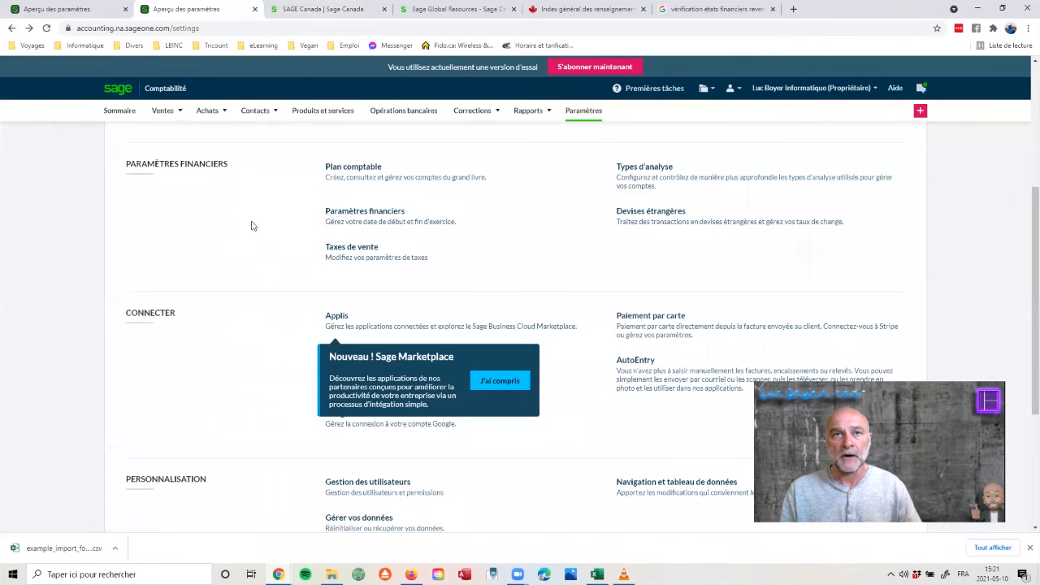
- Examine the Connecter, Personnalisation and Soldes d'ouverture settings, review the Grand livre opening balances, and return to the settings
{"action": "scroll", "coordinate": [297, 283], "scroll_direction": "down", "scroll_amount": 3}
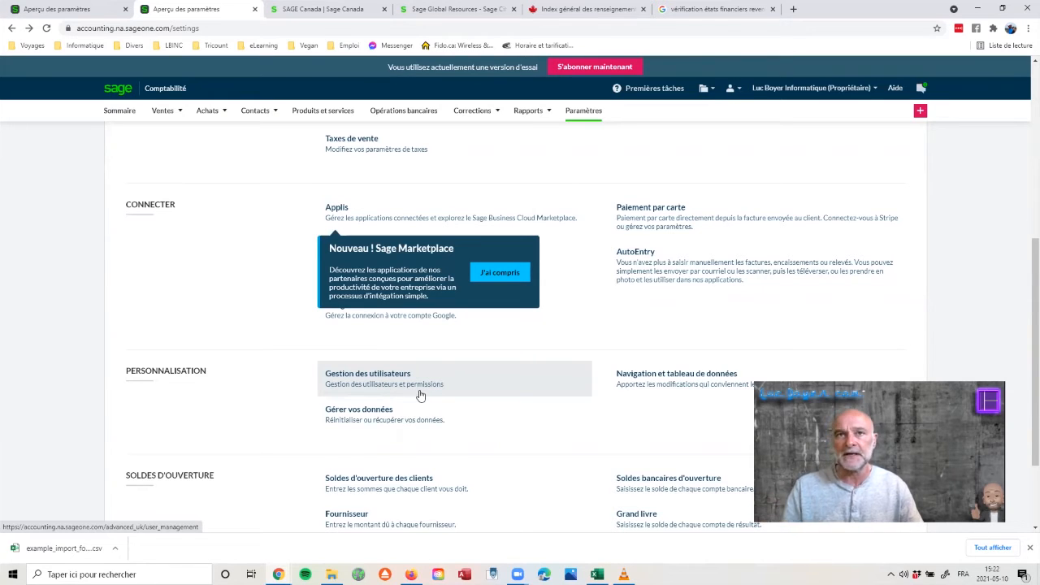
{"action": "scroll", "coordinate": [420, 395], "scroll_direction": "down", "scroll_amount": 1}
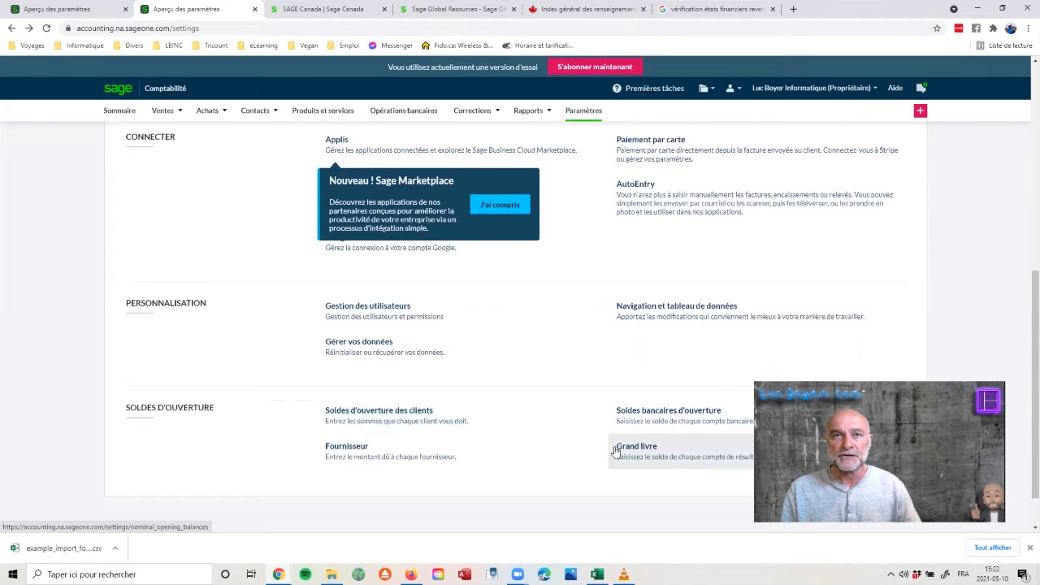
{"action": "scroll", "coordinate": [534, 431], "scroll_direction": "down", "scroll_amount": 1}
{"action": "scroll", "coordinate": [610, 390], "scroll_direction": "up", "scroll_amount": 1}
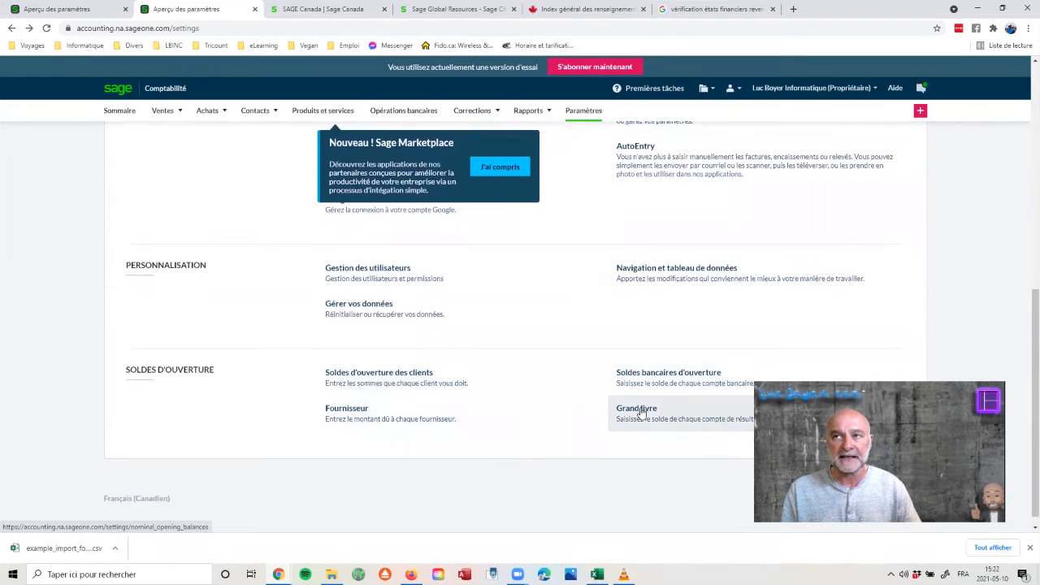
{"action": "left_click", "coordinate": [641, 412]}
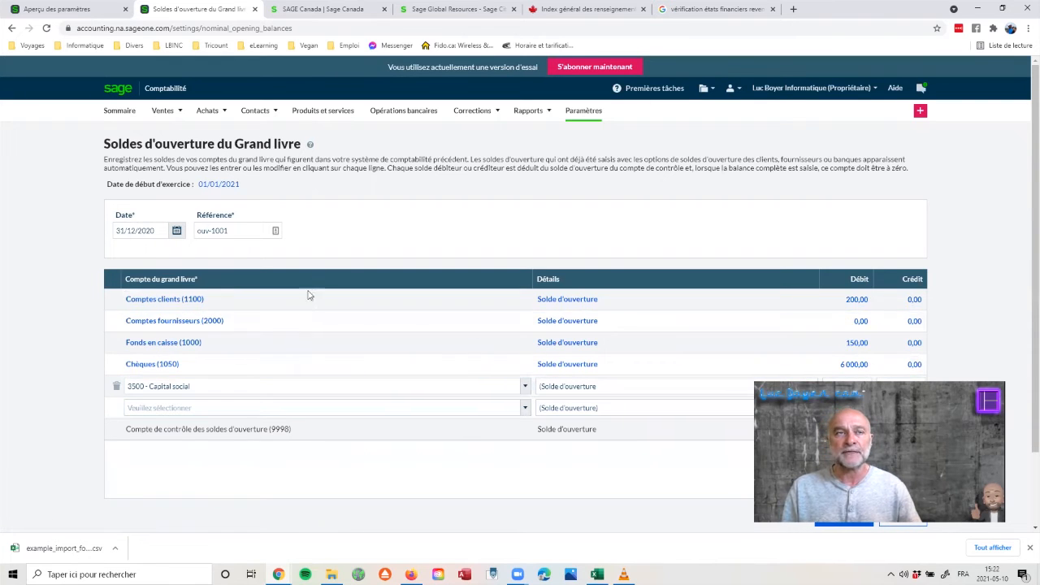
{"action": "scroll", "coordinate": [441, 370], "scroll_direction": "down", "scroll_amount": 2}
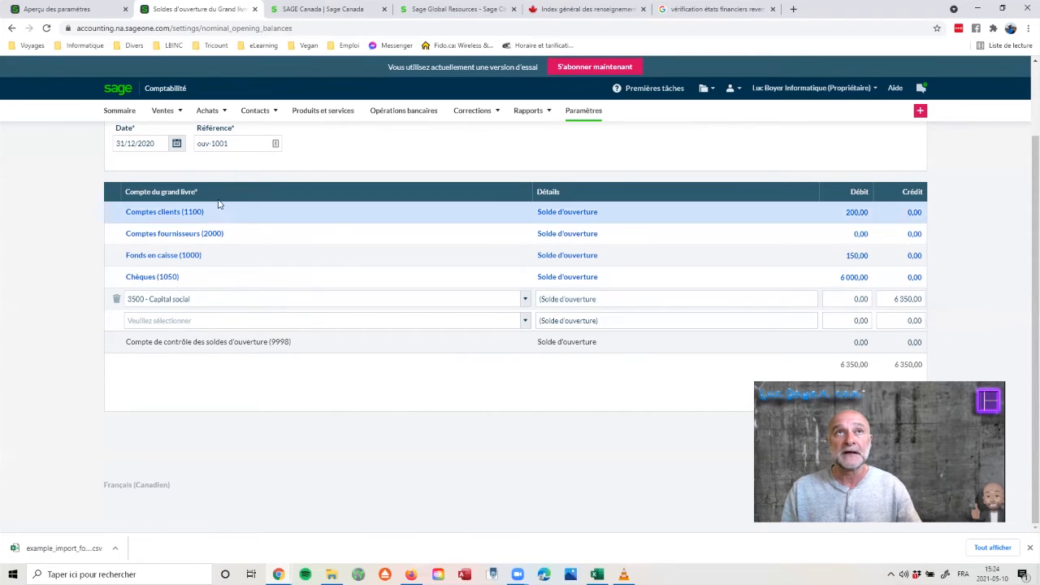
{"action": "scroll", "coordinate": [237, 202], "scroll_direction": "up", "scroll_amount": 2}
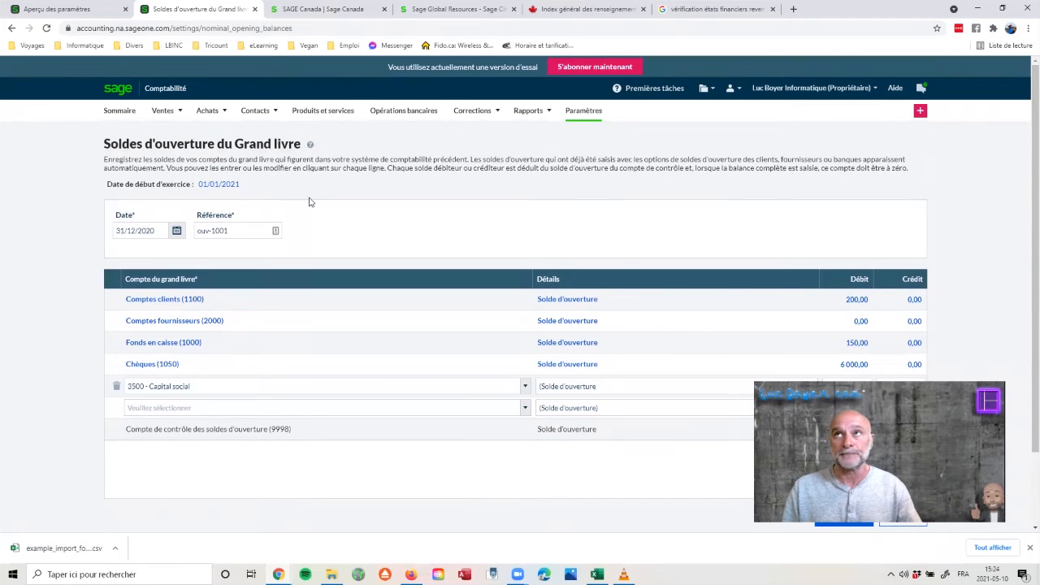
{"action": "left_click", "coordinate": [12, 29]}
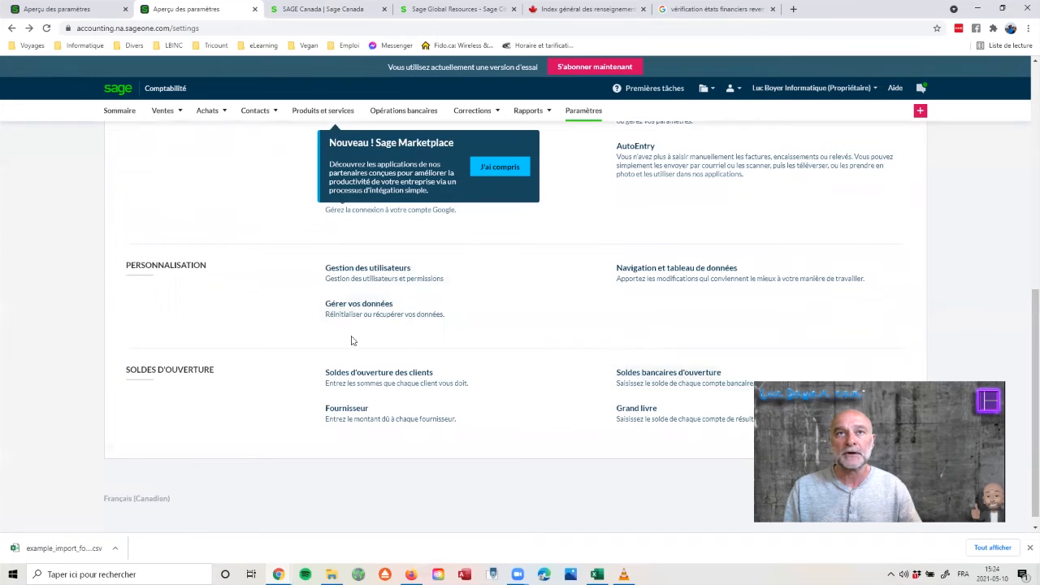
- Open the Plan comptable from the settings and go to page 9 of the ledger accounts
{"action": "scroll", "coordinate": [338, 318], "scroll_direction": "up", "scroll_amount": 2}
{"action": "scroll", "coordinate": [338, 320], "scroll_direction": "up", "scroll_amount": 4}
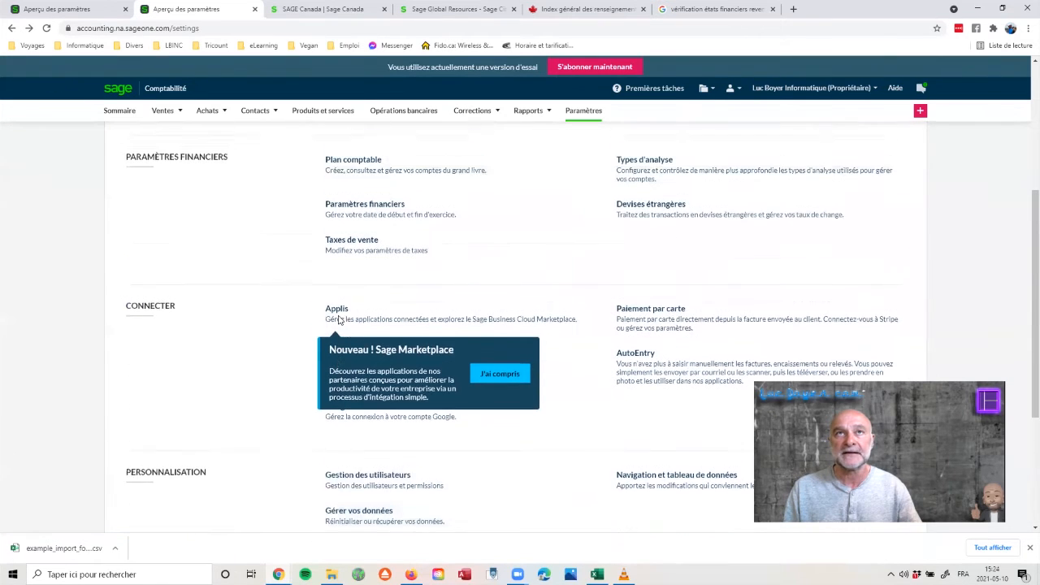
{"action": "left_click", "coordinate": [350, 228]}
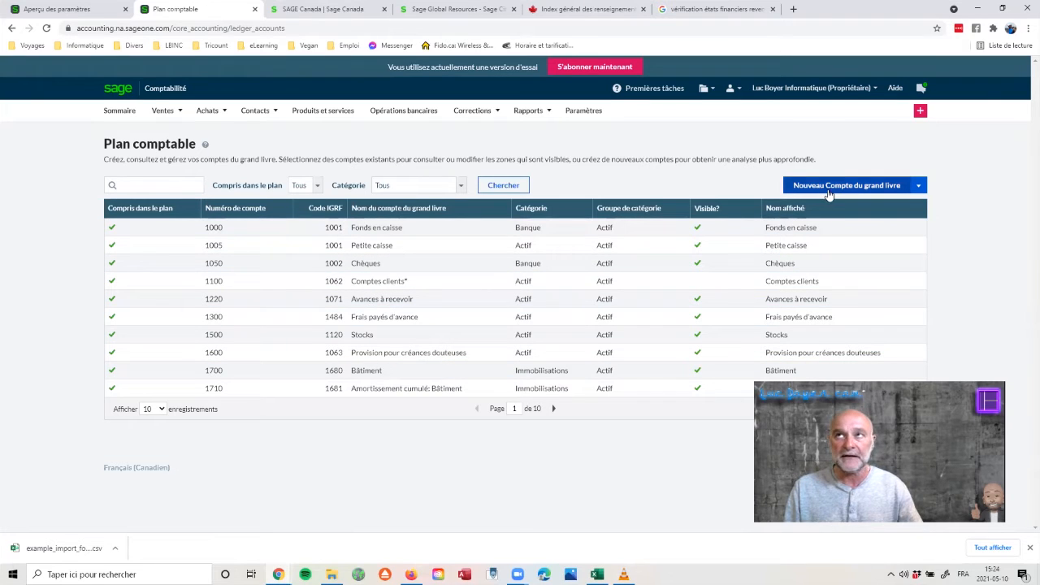
{"action": "left_click", "coordinate": [915, 187]}
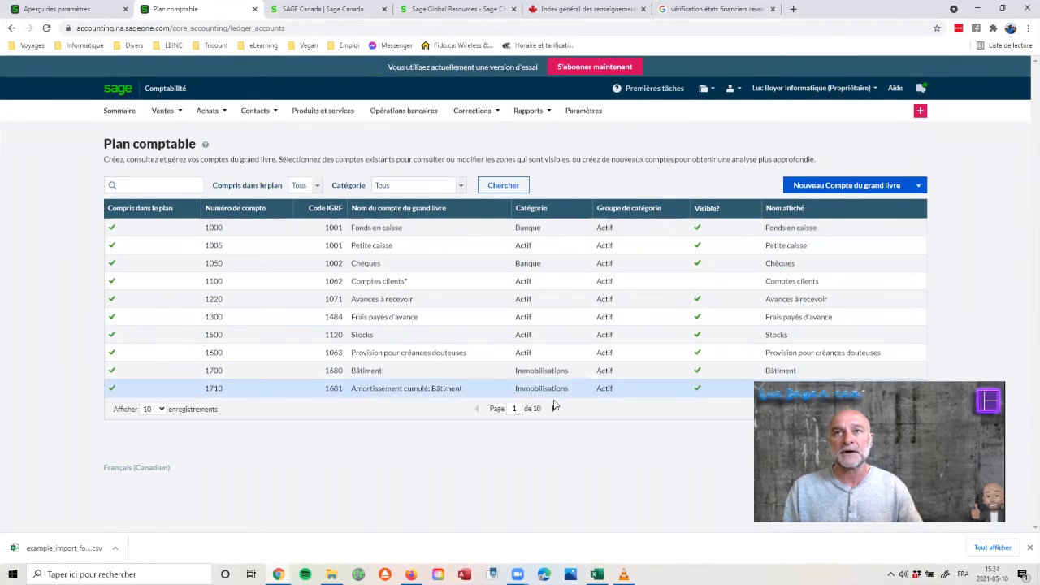
{"action": "left_click", "coordinate": [514, 408]}
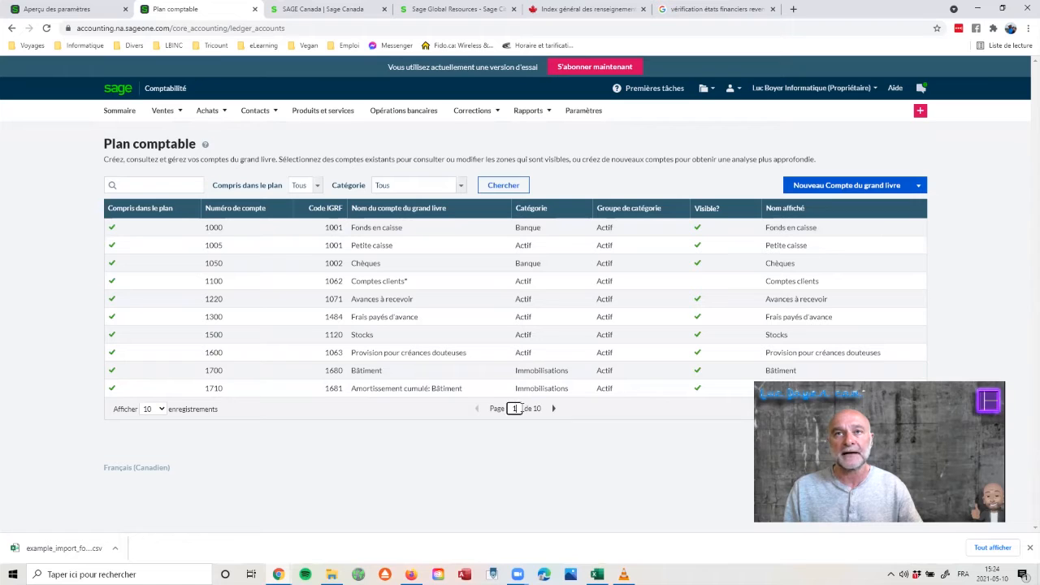
{"action": "type", "text": "9"}
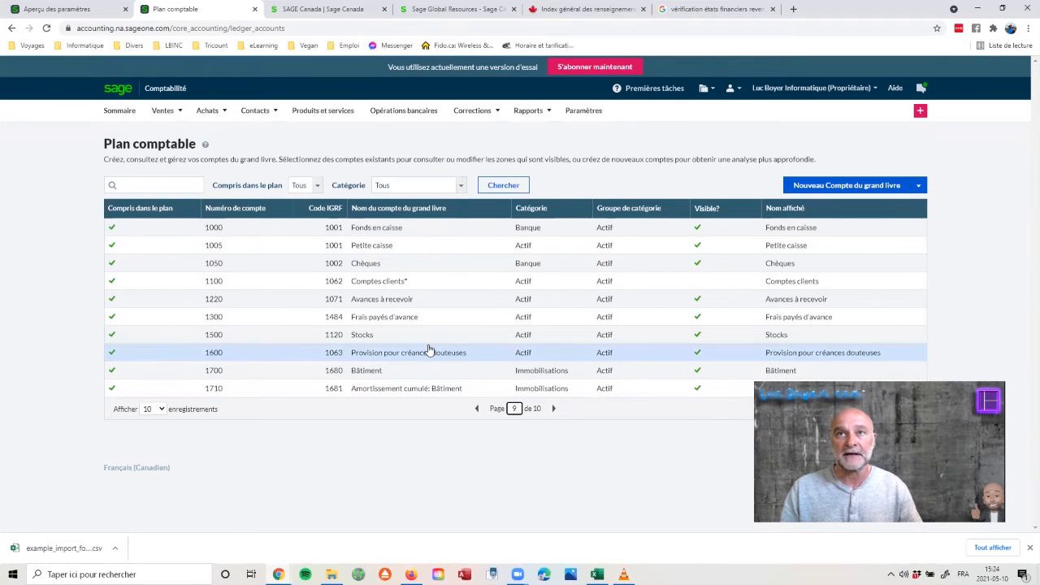
{"action": "key", "text": "Return"}
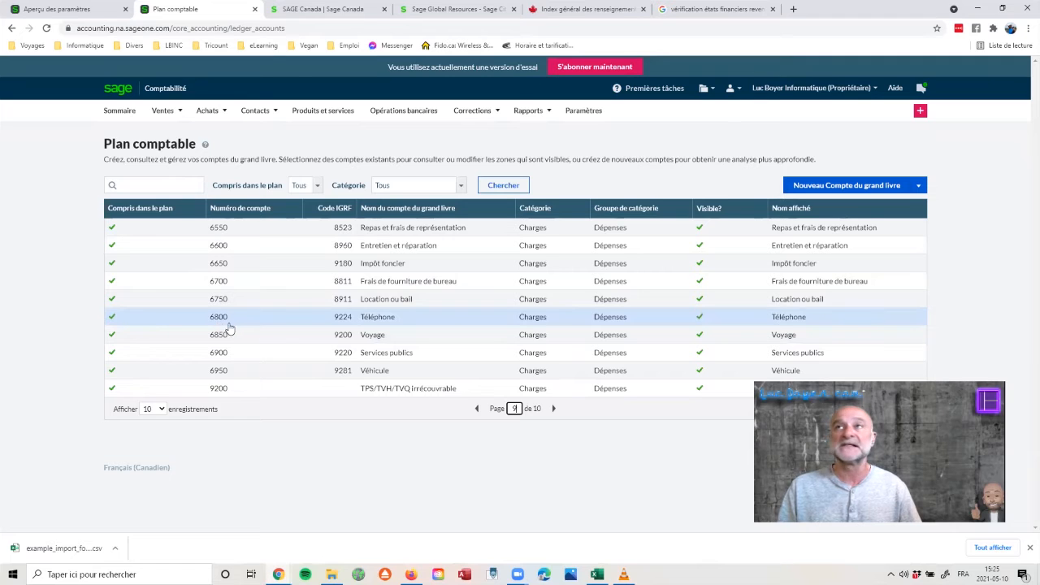
- Start a new ledger account with Cellulaire as its name and displayed name, account number 6810 and category Charges
{"action": "left_click", "coordinate": [827, 186]}
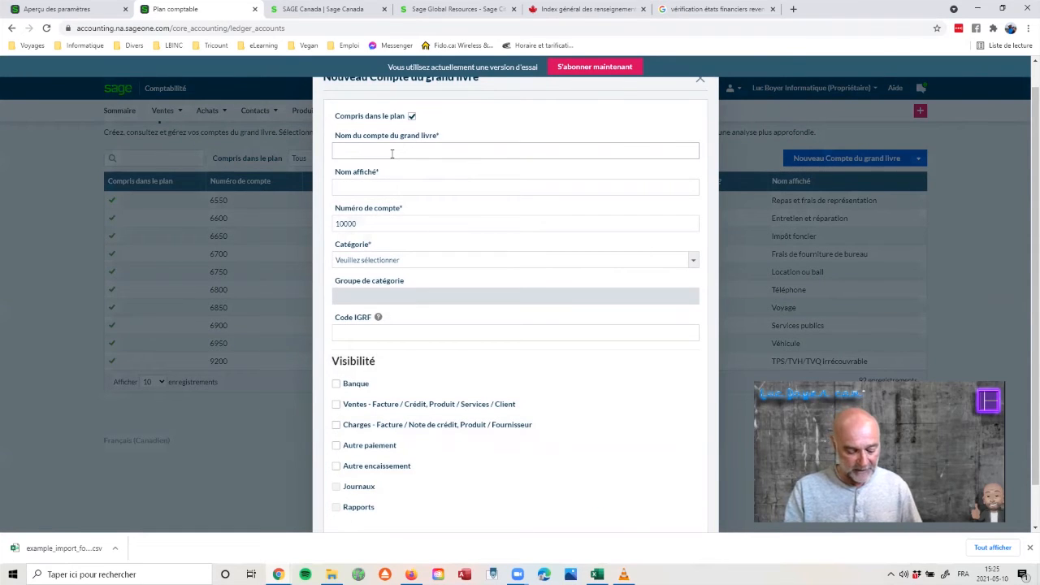
{"action": "type", "text": "Cellulaire"}
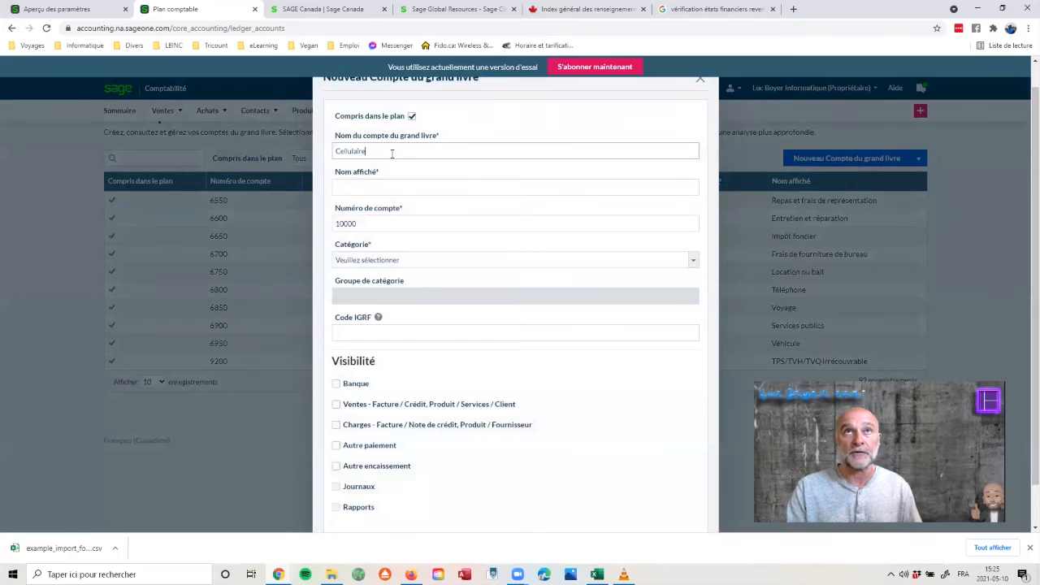
{"action": "key", "text": "Tab"}
{"action": "type", "text": "Cellulaire"}
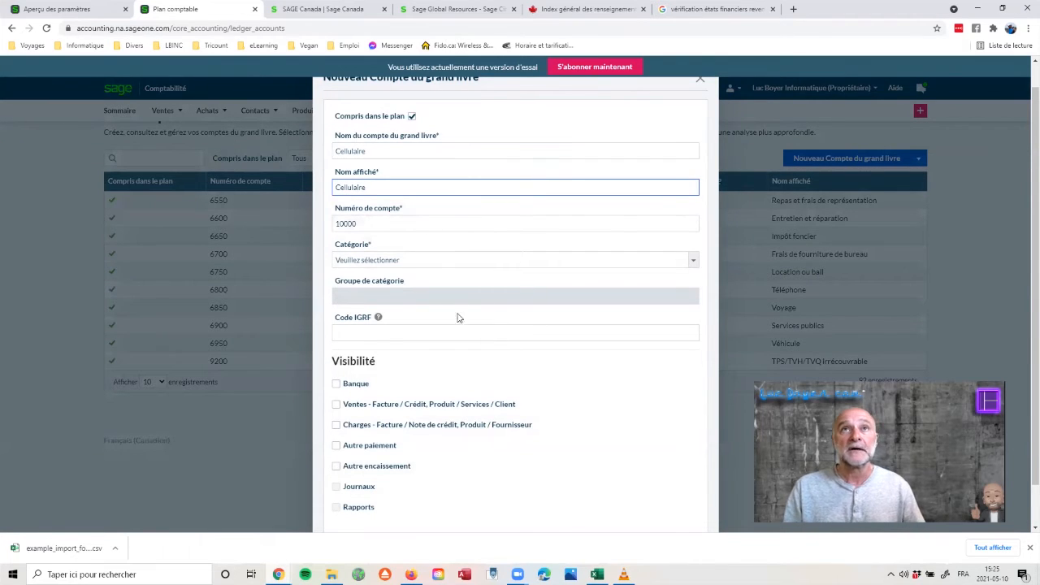
{"action": "key", "text": "Tab"}
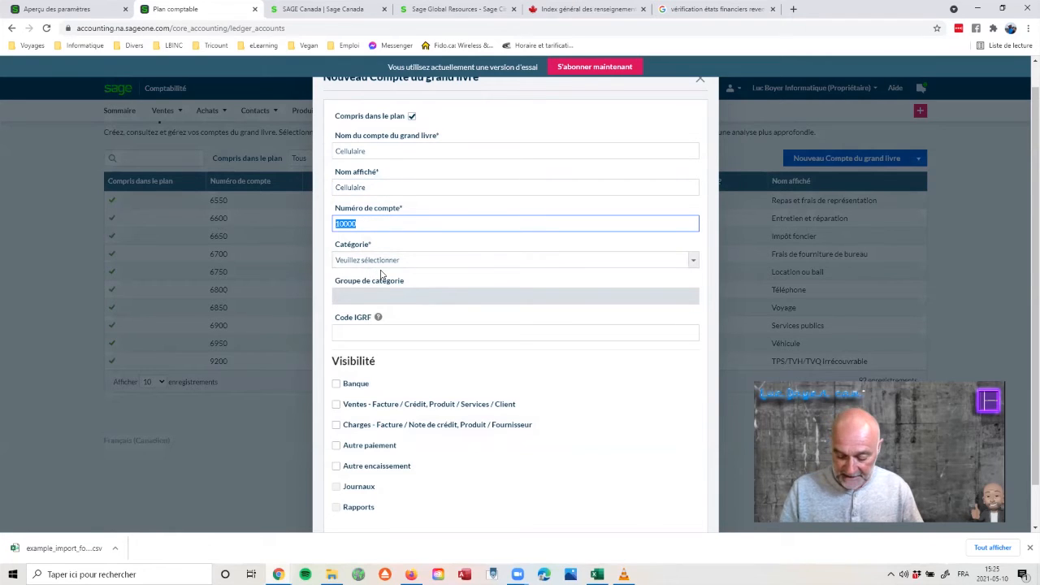
{"action": "type", "text": "6810"}
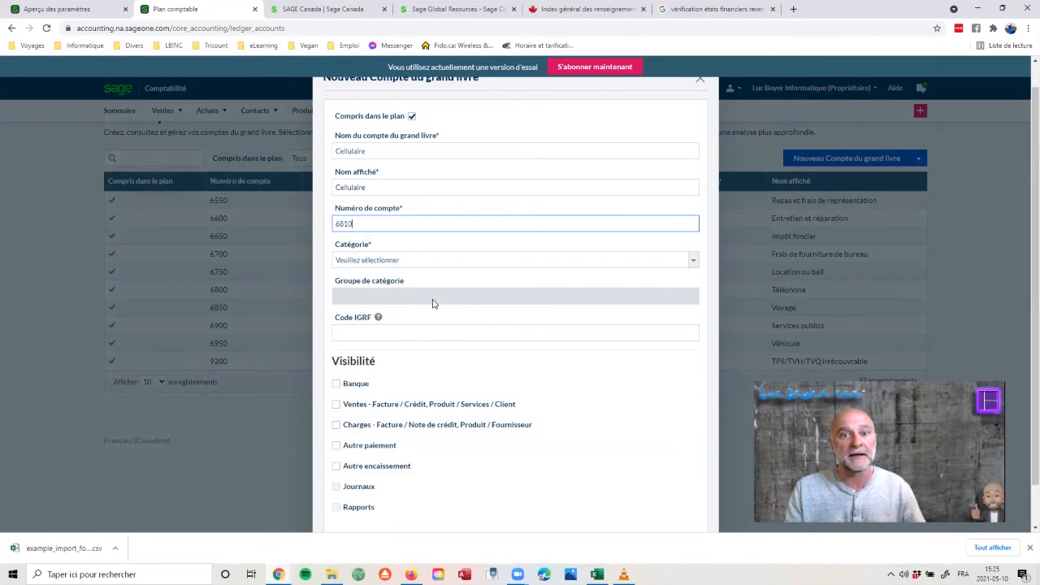
{"action": "left_click", "coordinate": [365, 260]}
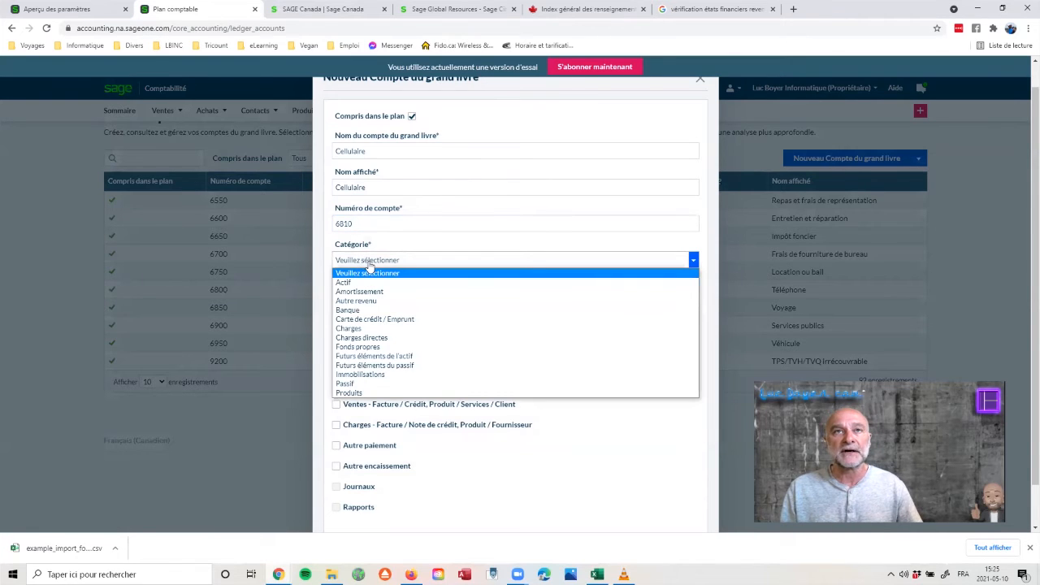
{"action": "left_click", "coordinate": [349, 328]}
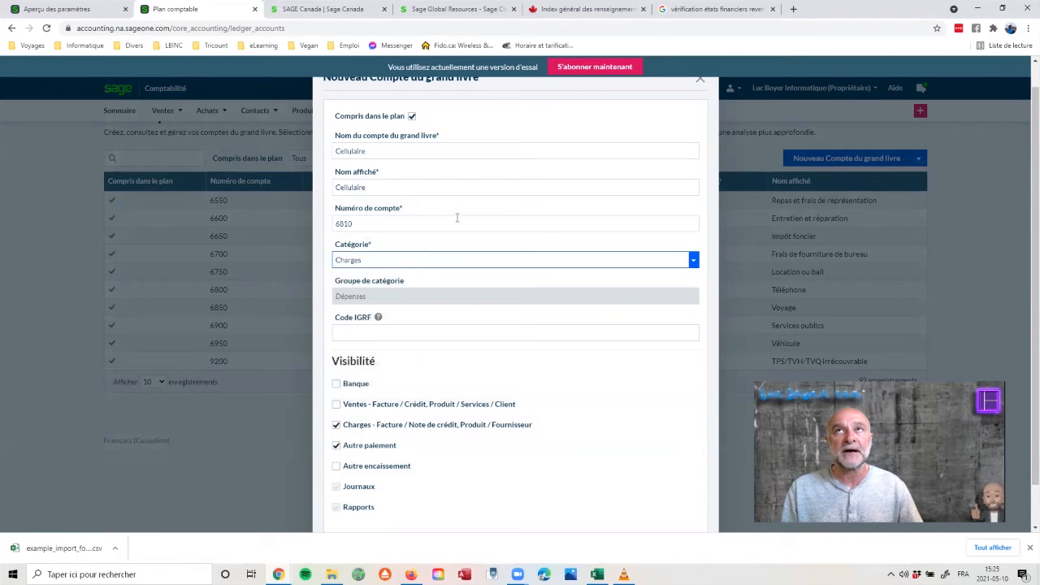
{"action": "left_click", "coordinate": [647, 91]}
{"action": "key", "text": "ctrl+a"}
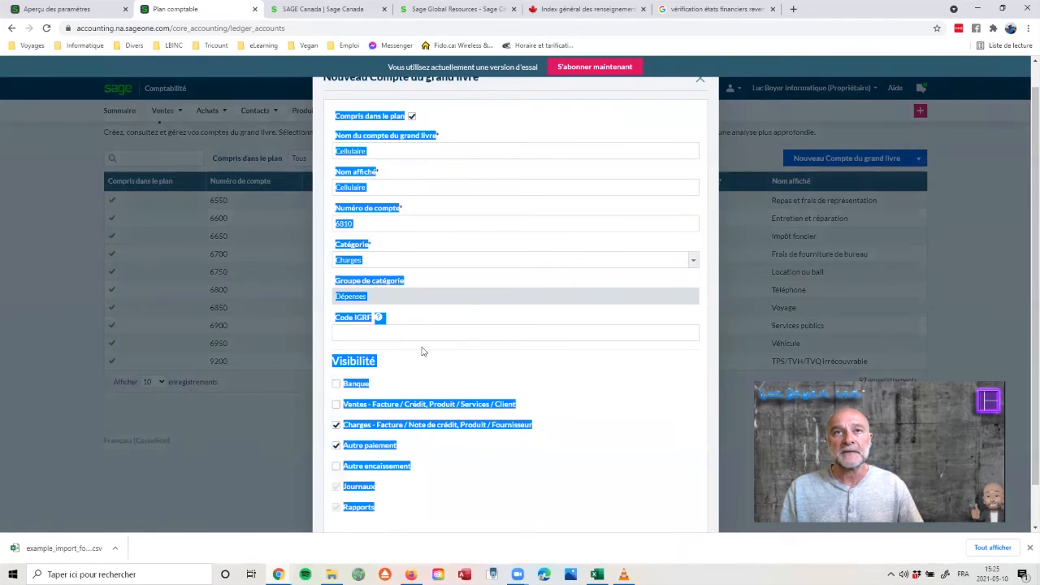
{"action": "left_click", "coordinate": [418, 314]}
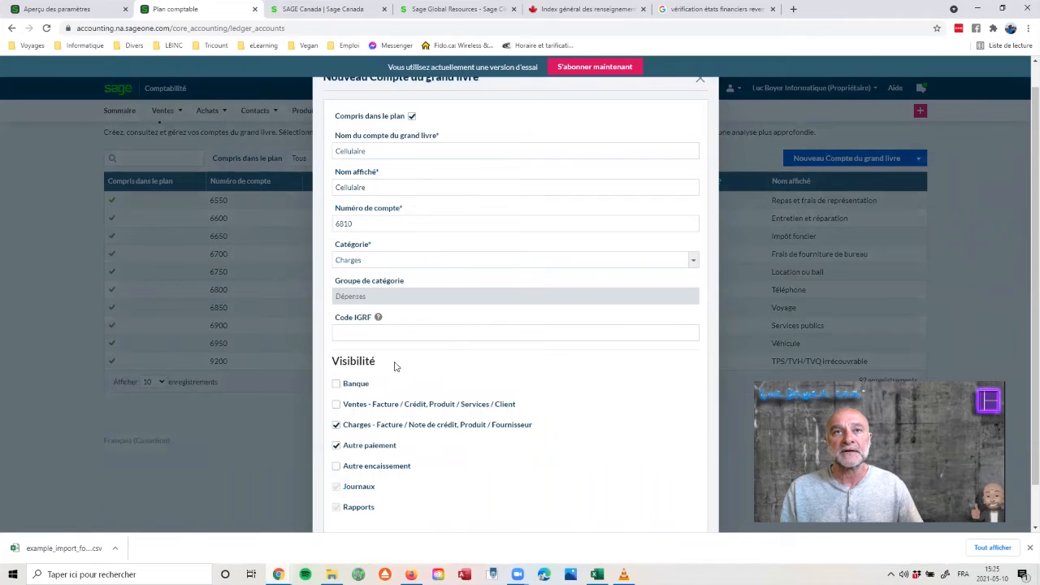
{"action": "left_click", "coordinate": [336, 446]}
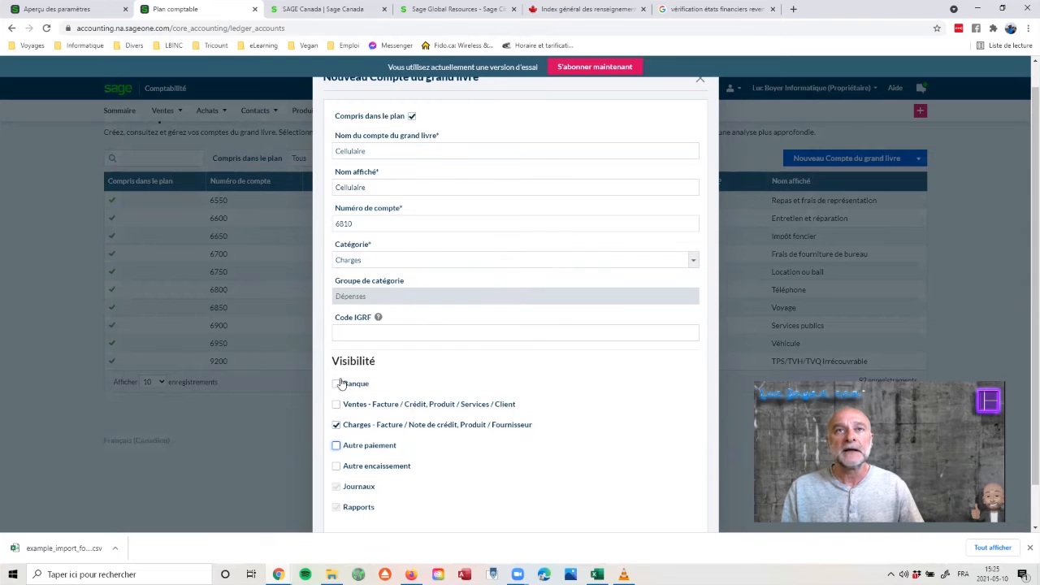
{"action": "left_click", "coordinate": [336, 447]}
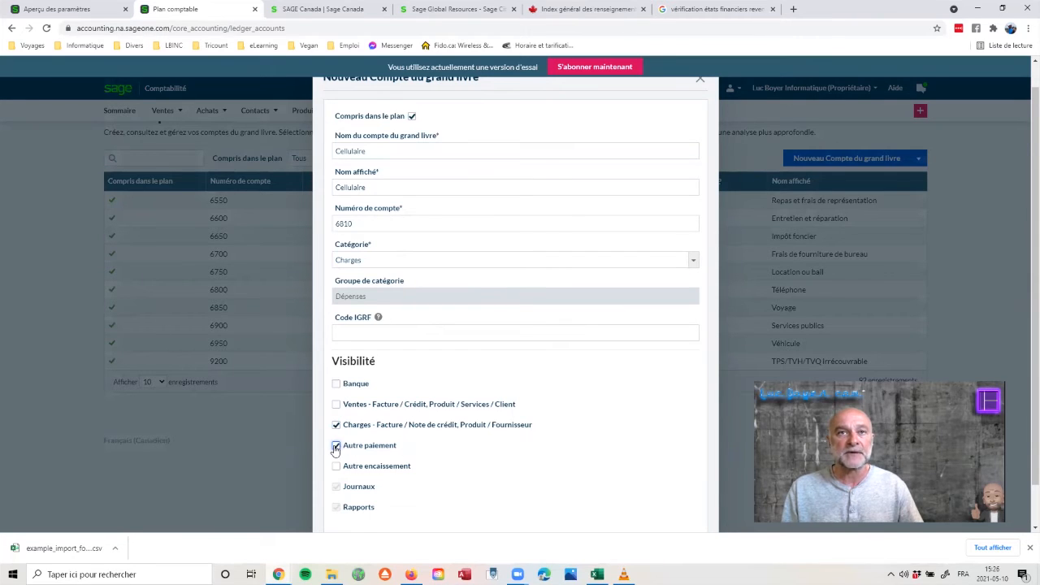
- Save the new Cellulaire account with its Code IGRF left blank
{"action": "left_click", "coordinate": [366, 333]}
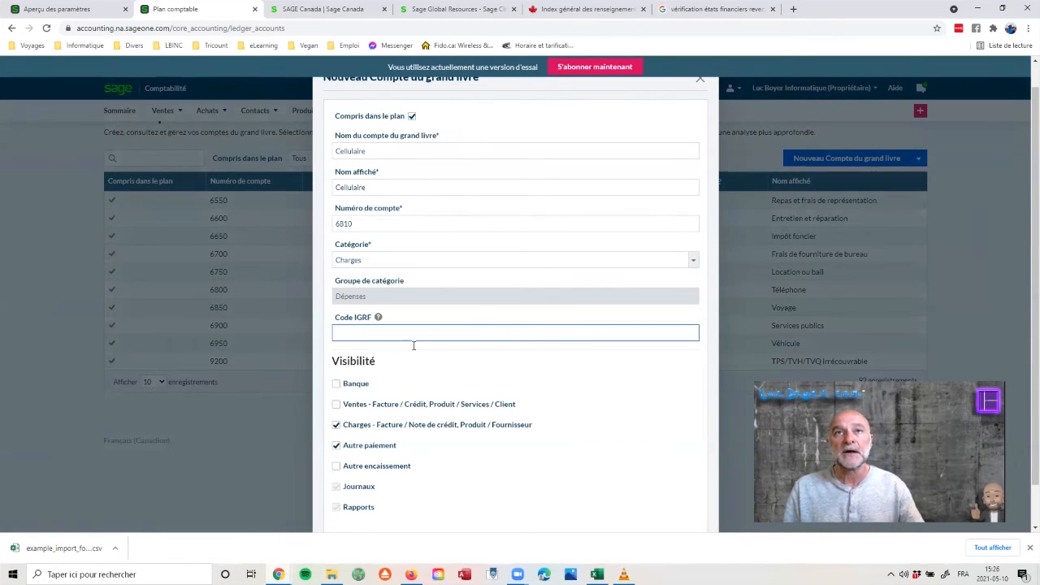
{"action": "scroll", "coordinate": [431, 366], "scroll_direction": "down", "scroll_amount": 1}
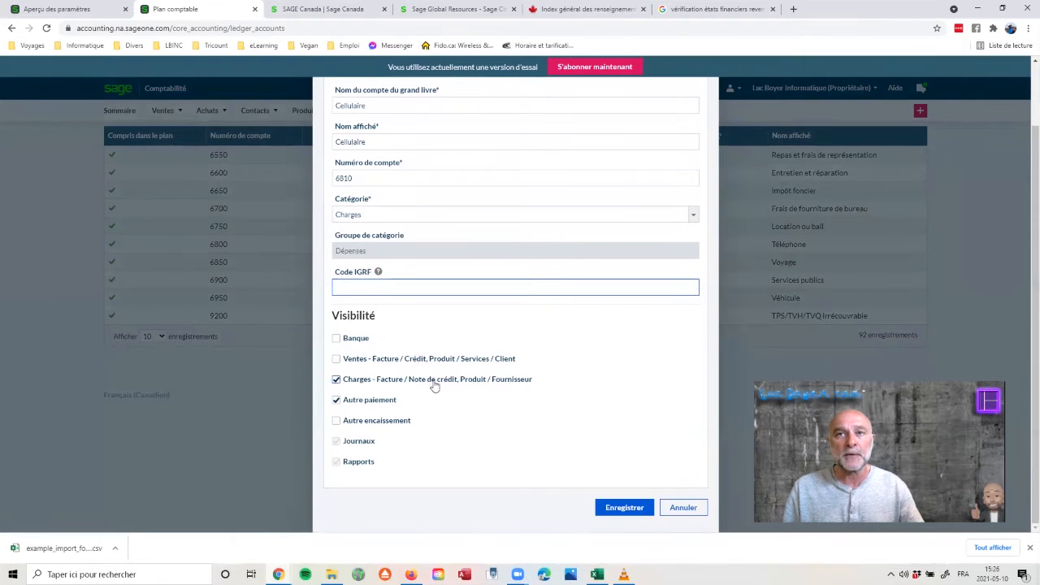
{"action": "left_click", "coordinate": [611, 507]}
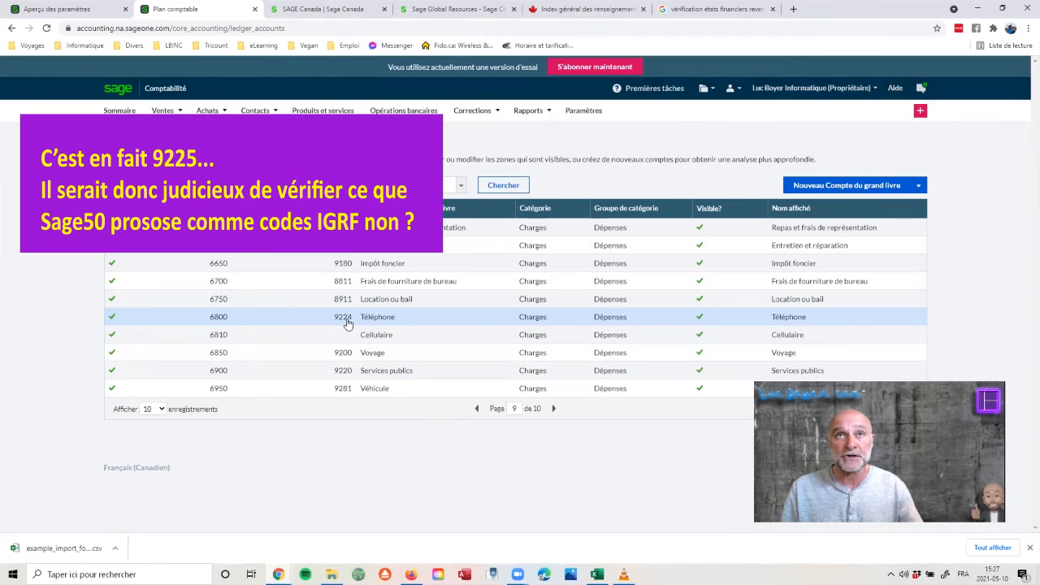
- Look up the Code IGRF in the Téléphone account's details and close them without changes
{"action": "left_click", "coordinate": [347, 323]}
{"action": "left_click", "coordinate": [363, 333]}
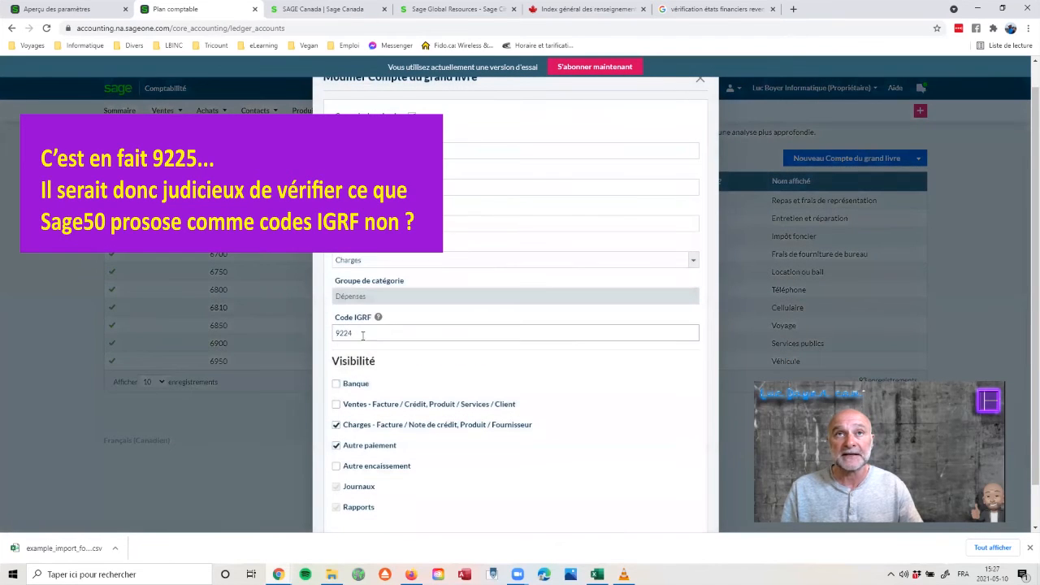
{"action": "left_click", "coordinate": [700, 84]}
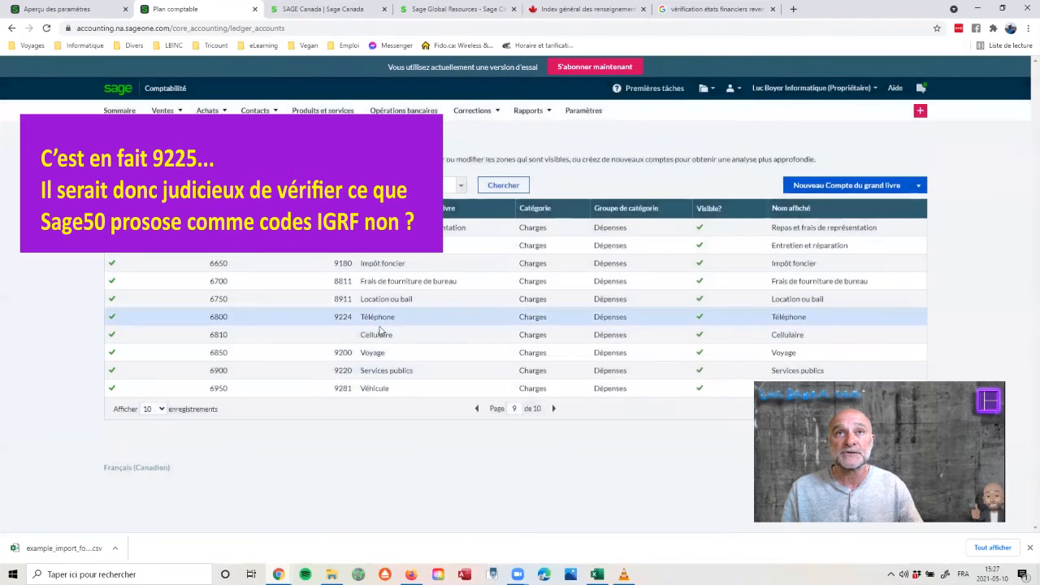
- Set the Cellulaire account's Code IGRF to 9224 and save the account
{"action": "left_click", "coordinate": [375, 338]}
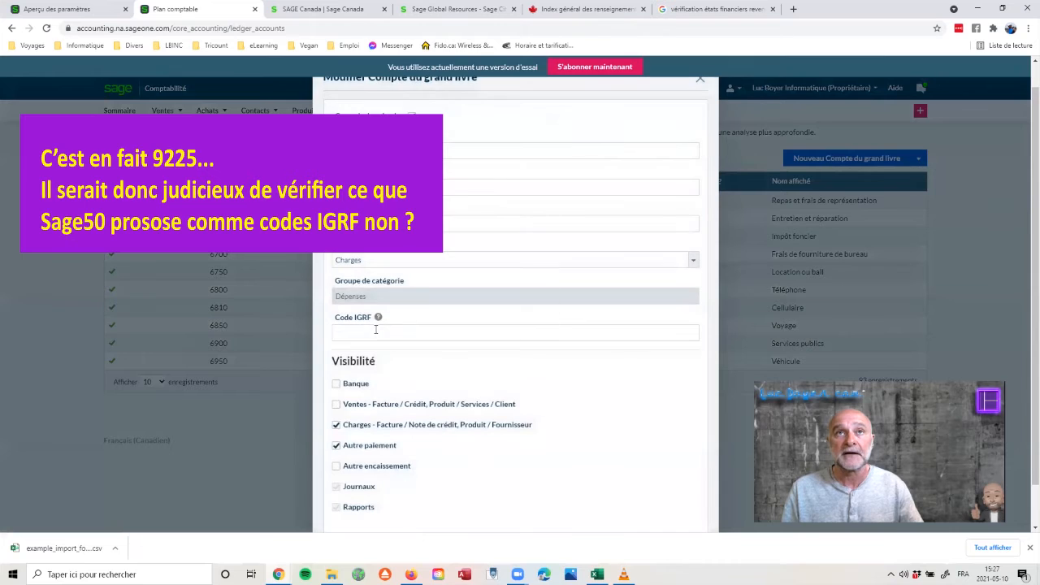
{"action": "left_click", "coordinate": [402, 328]}
{"action": "type", "text": "9"}
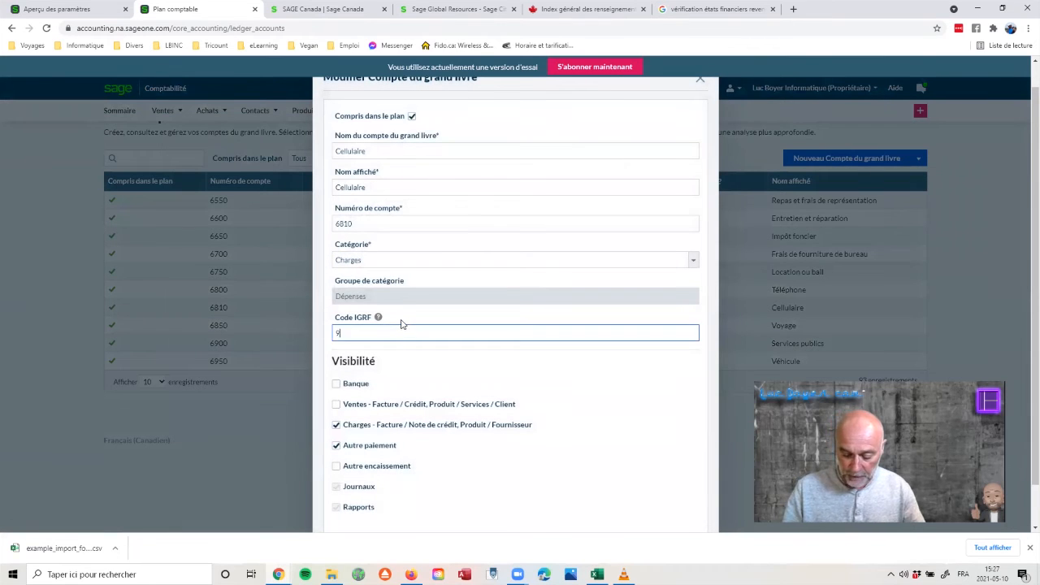
{"action": "type", "text": "224"}
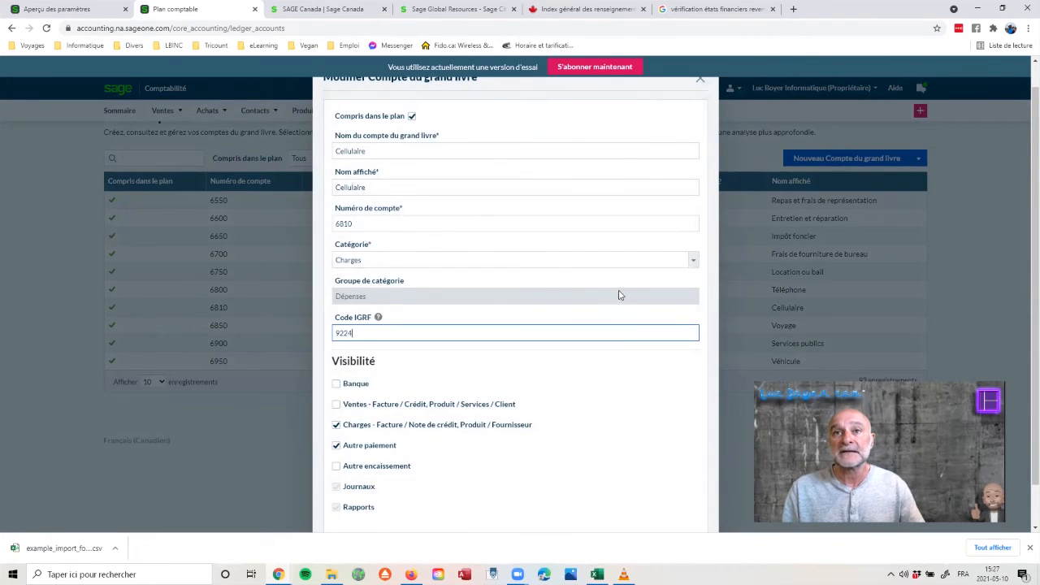
{"action": "scroll", "coordinate": [589, 488], "scroll_direction": "down", "scroll_amount": 1}
{"action": "left_click", "coordinate": [622, 508]}
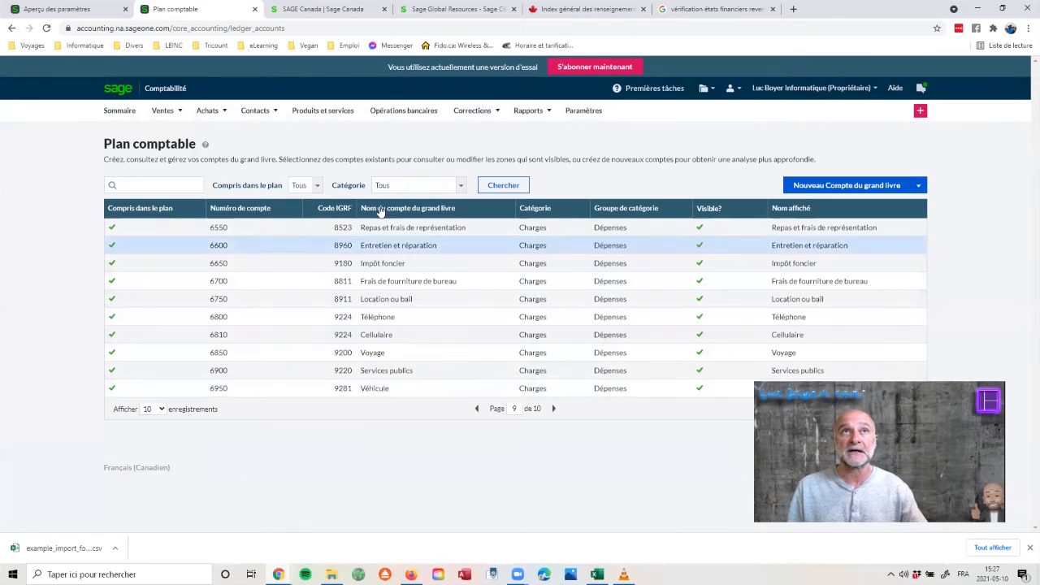
- Open the client list, review the delivery address and payment details in a blank new client form, and close it unsaved
{"action": "mouse_move", "coordinate": [259, 114]}
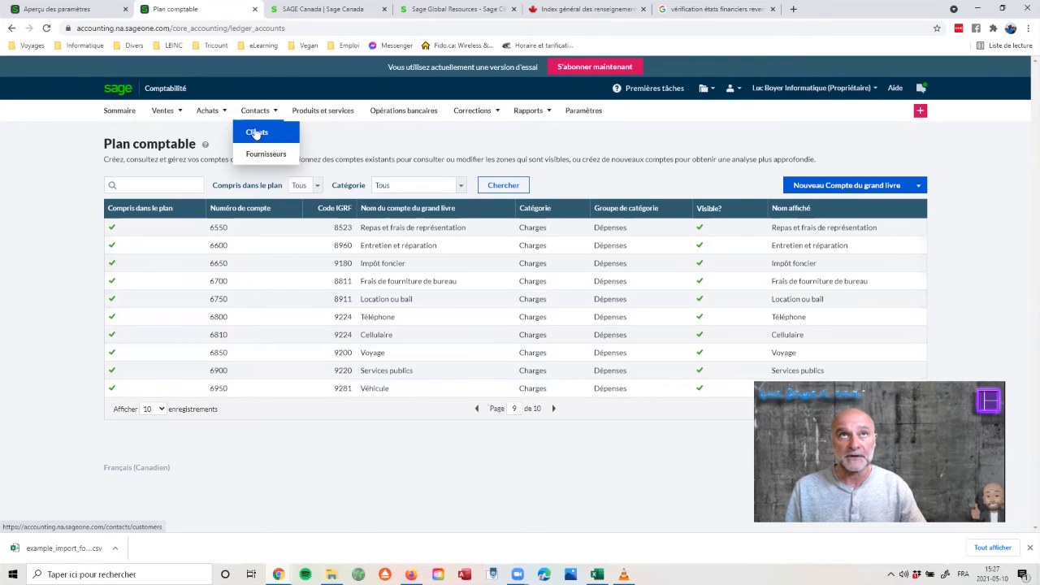
{"action": "left_click", "coordinate": [256, 133]}
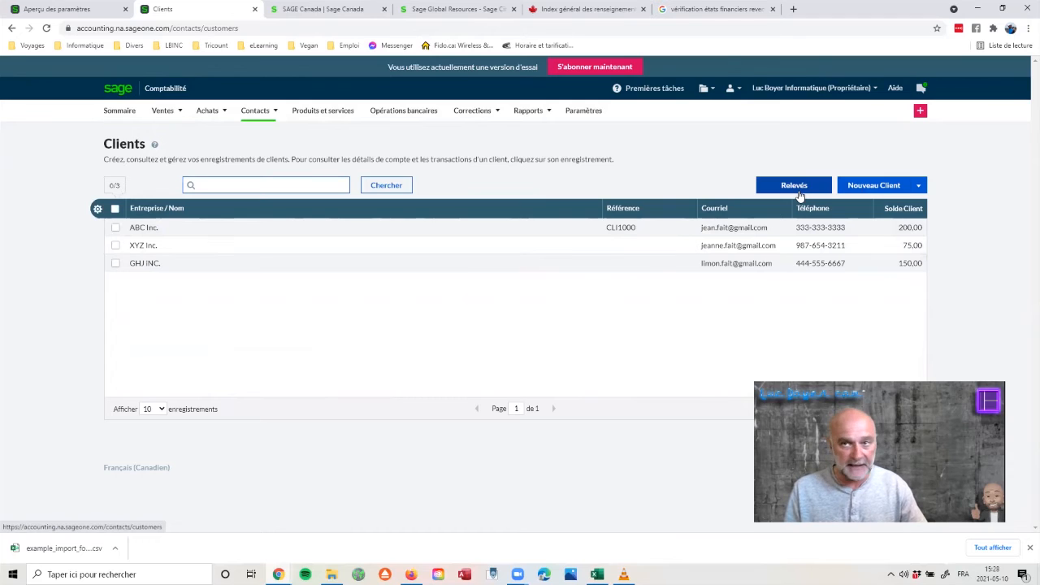
{"action": "left_click", "coordinate": [860, 187]}
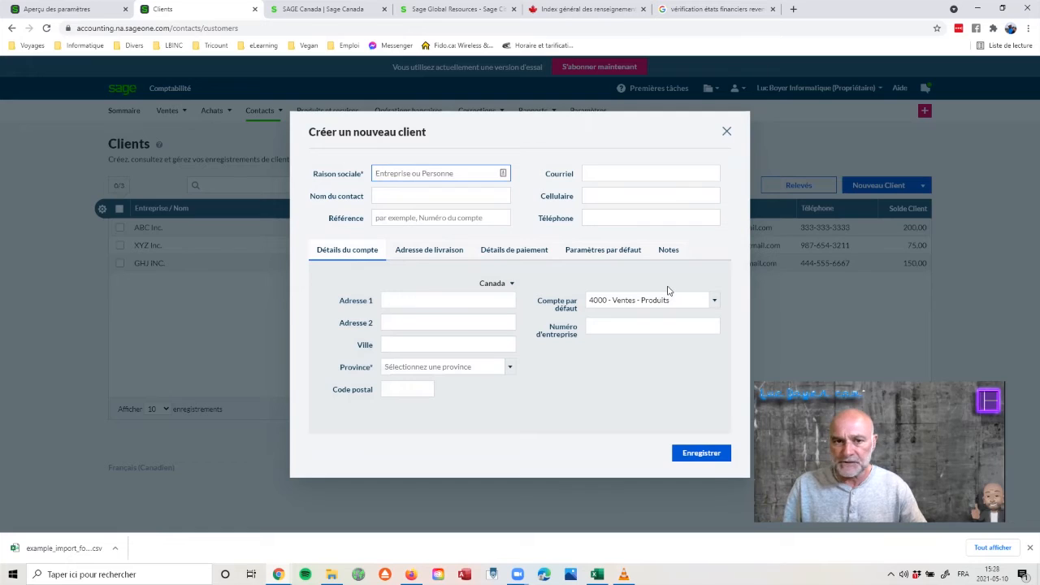
{"action": "left_click", "coordinate": [415, 255]}
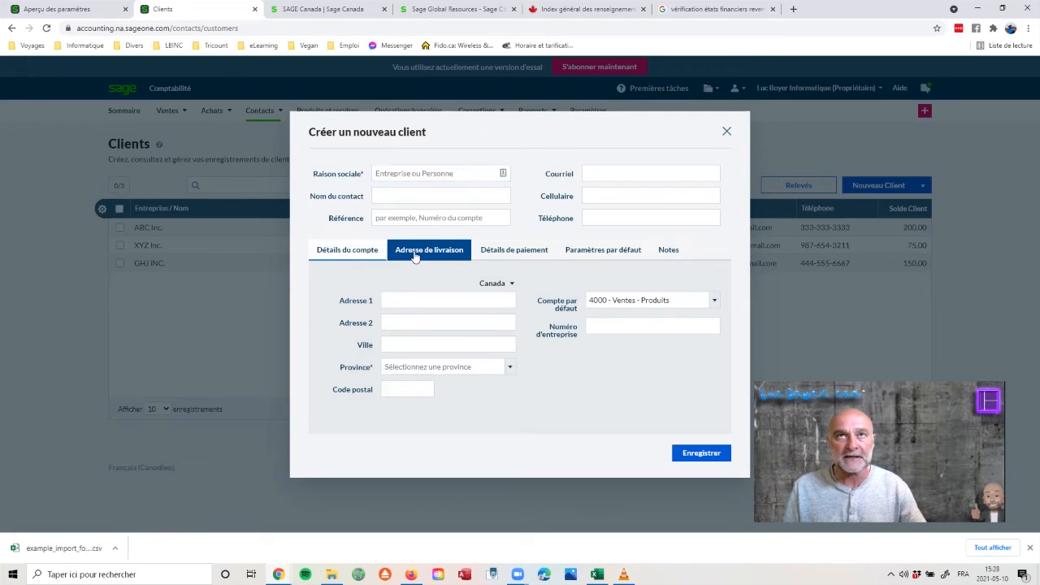
{"action": "left_click", "coordinate": [512, 258]}
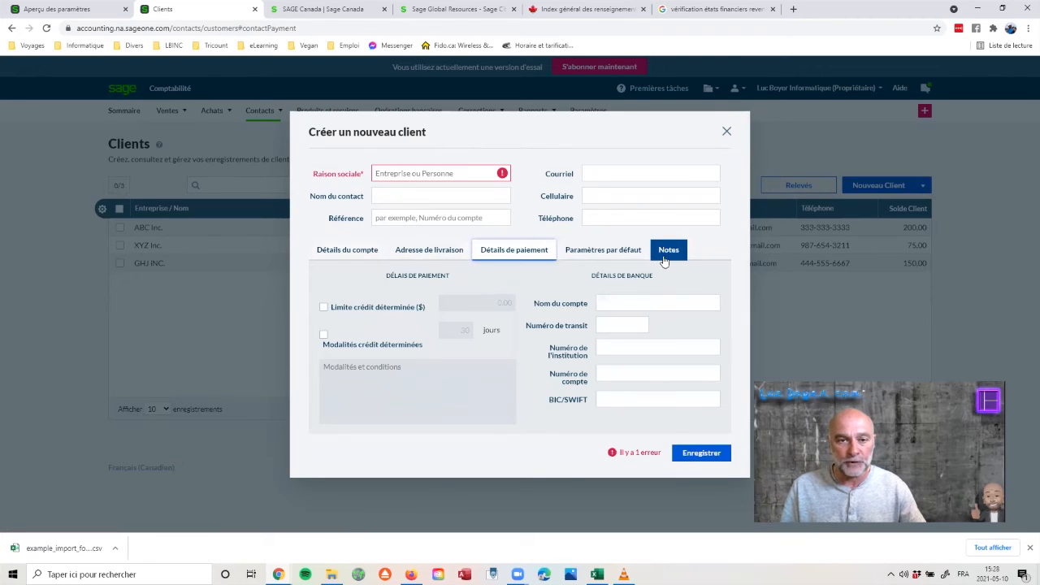
{"action": "left_click", "coordinate": [726, 134]}
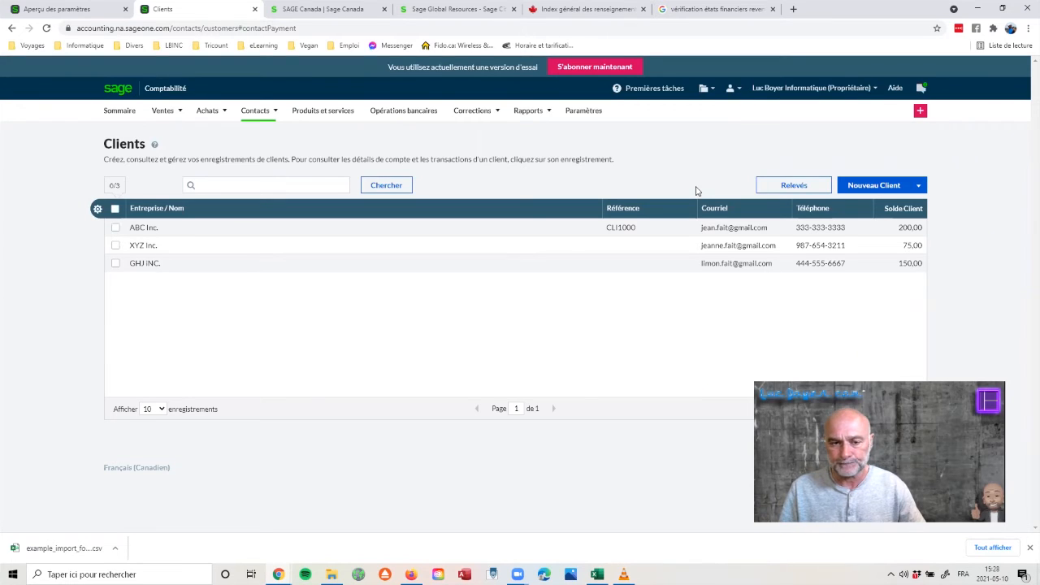
- Open the supplier import from the Fournisseurs list and download its CSV template
{"action": "left_click", "coordinate": [257, 122]}
{"action": "left_click", "coordinate": [264, 155]}
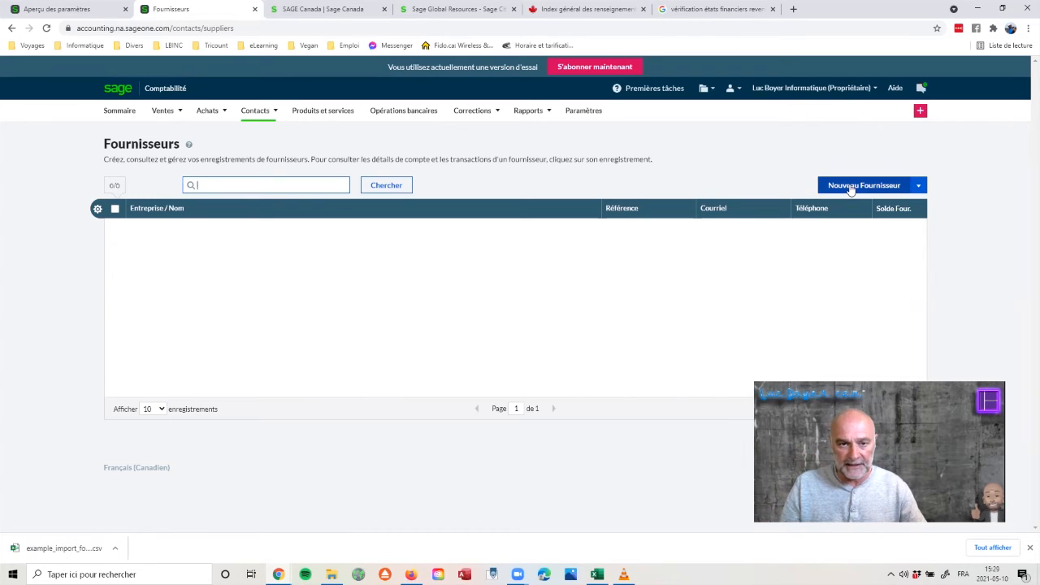
{"action": "left_click", "coordinate": [919, 187]}
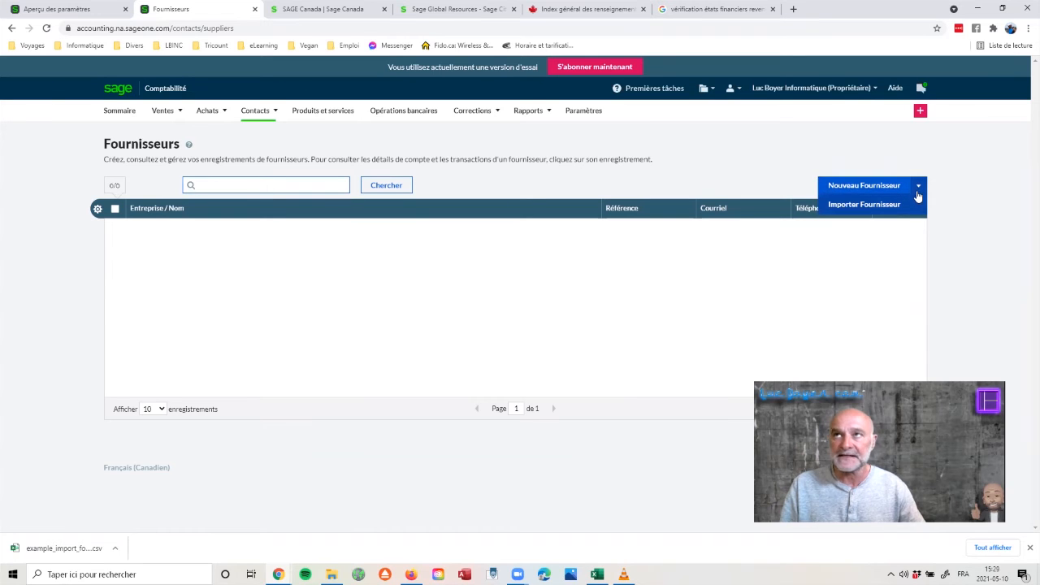
{"action": "left_click", "coordinate": [880, 207]}
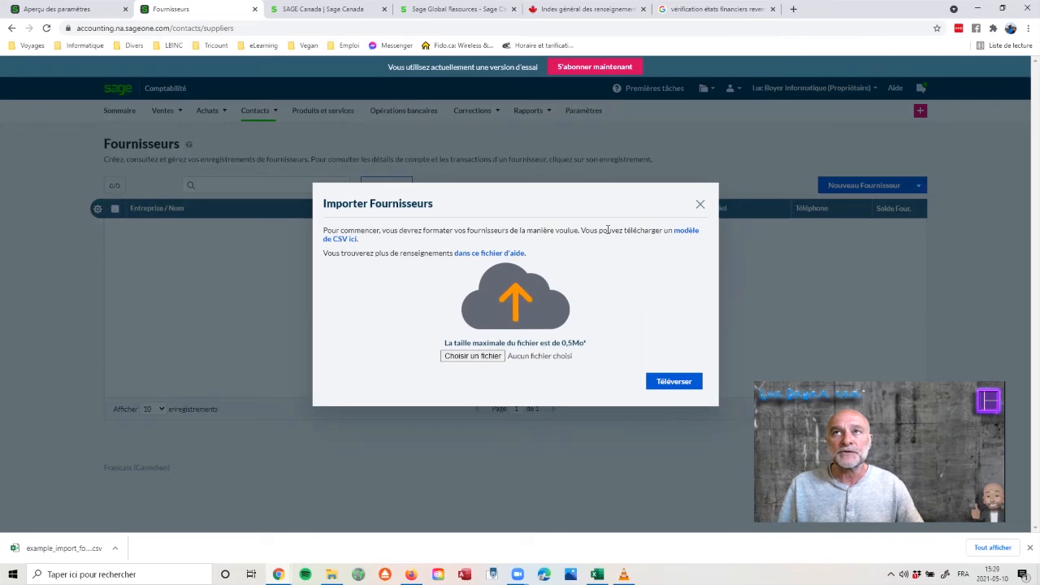
{"action": "left_click", "coordinate": [690, 235]}
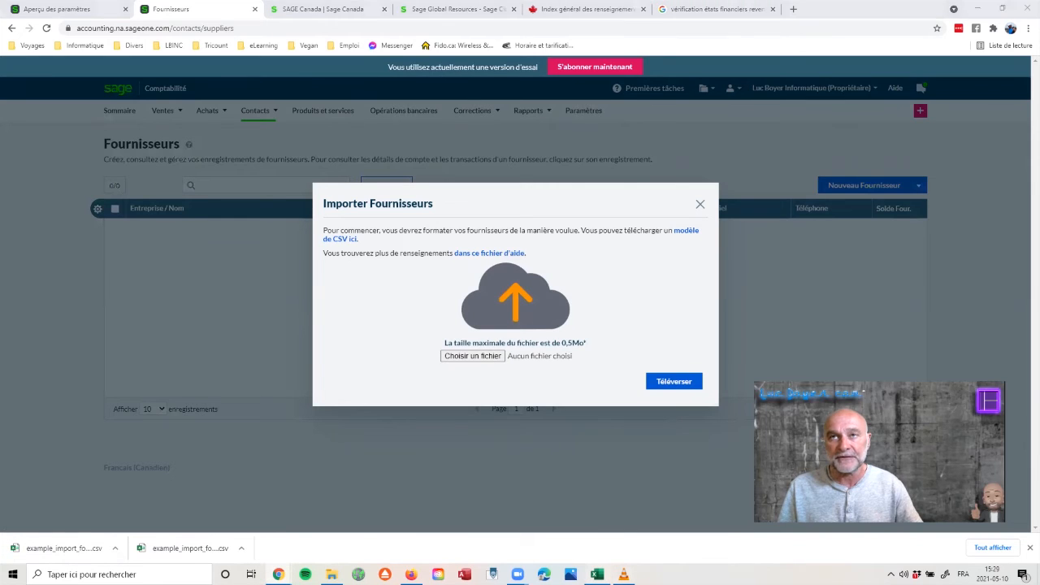
- In Excel, load example_import_fournisseurs.csv into a new sheet and look over its supplier rows
{"action": "left_click", "coordinate": [598, 574]}
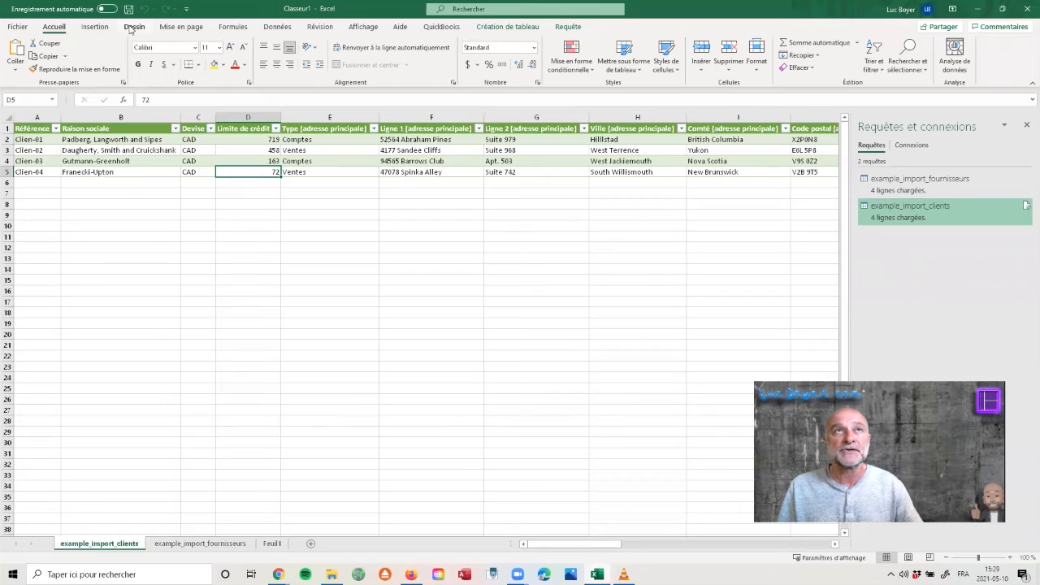
{"action": "left_click", "coordinate": [275, 28]}
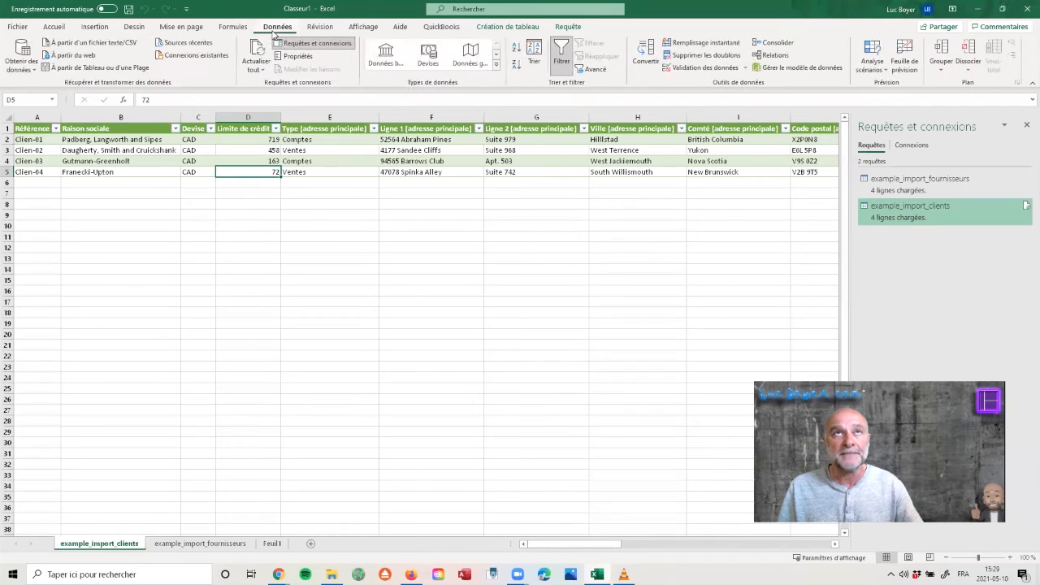
{"action": "left_click", "coordinate": [80, 44]}
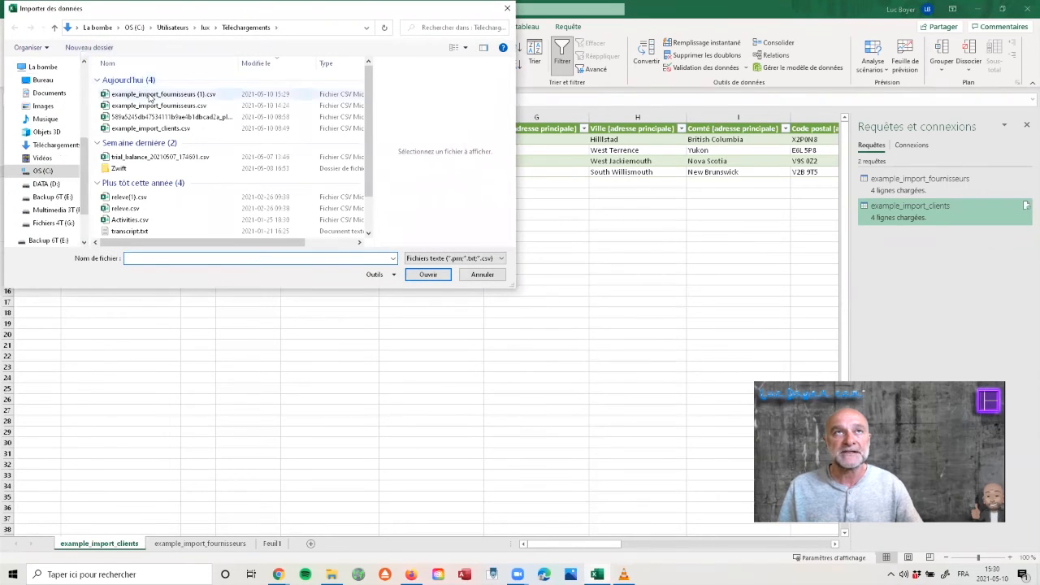
{"action": "left_click", "coordinate": [150, 104]}
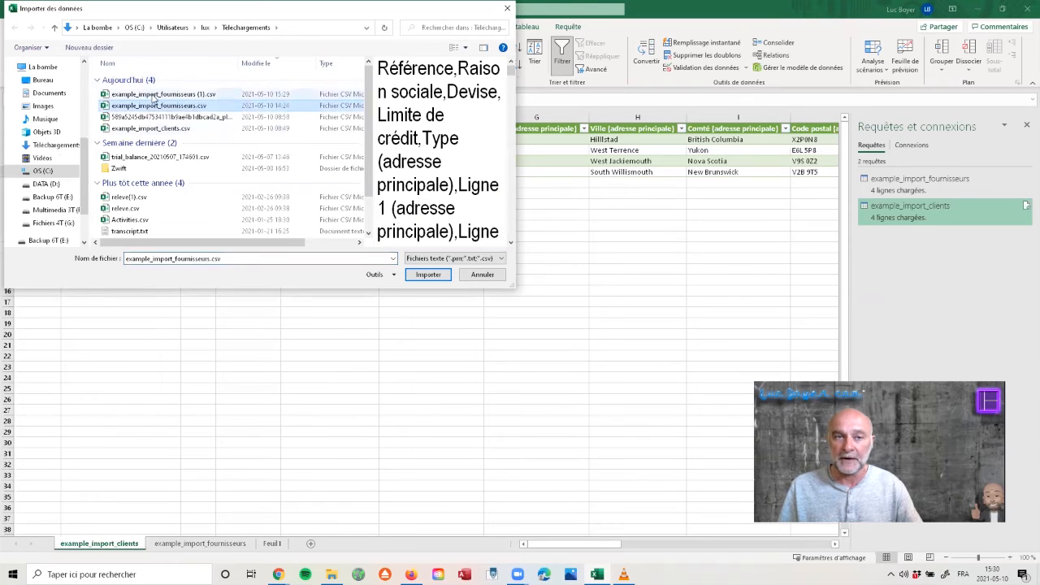
{"action": "left_click", "coordinate": [422, 277]}
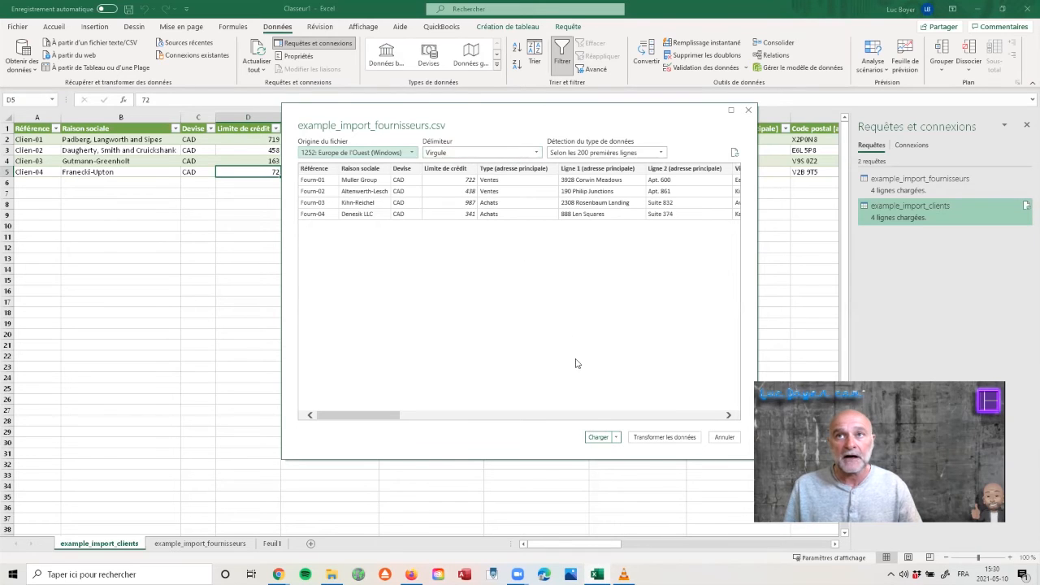
{"action": "left_click", "coordinate": [597, 437]}
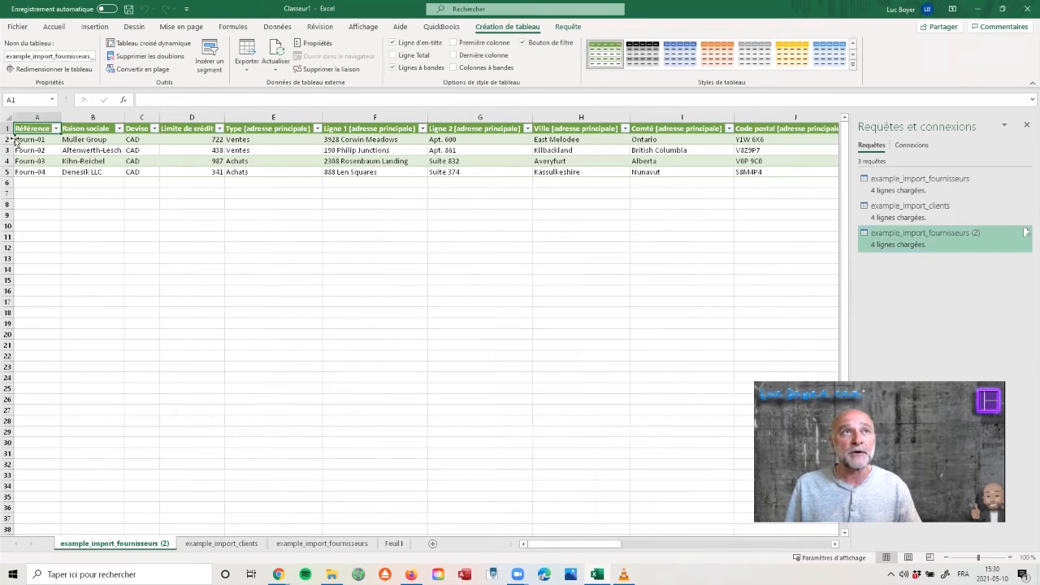
{"action": "left_click_drag", "start_coordinate": [7, 139], "coordinate": [7, 173]}
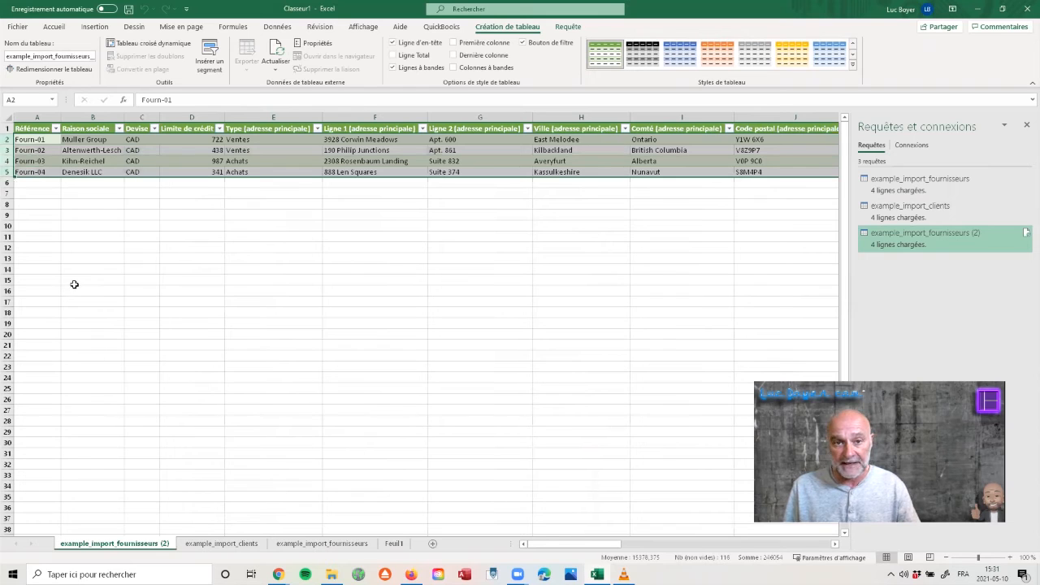
{"action": "left_click", "coordinate": [190, 242]}
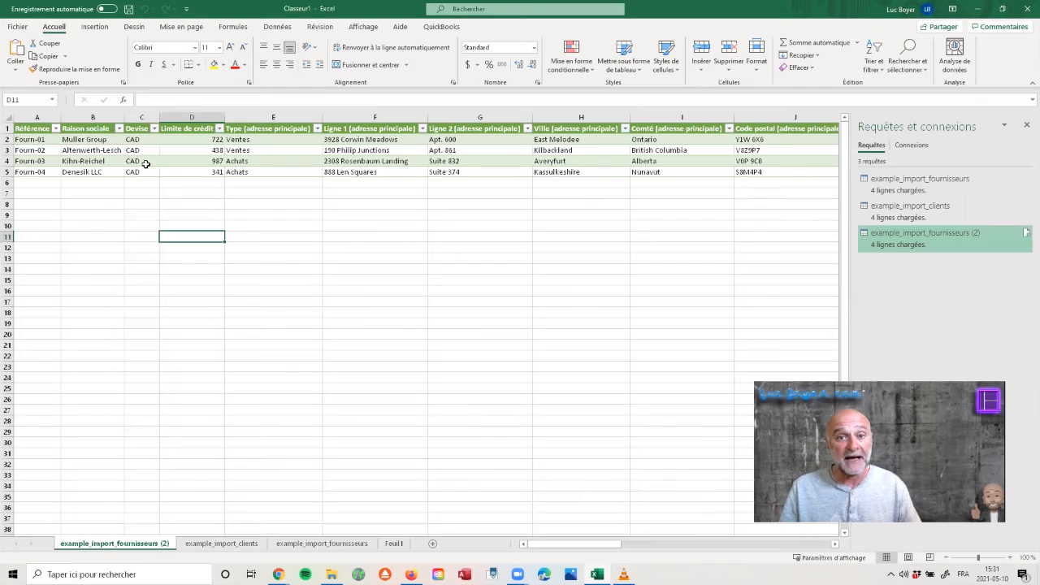
- Back in Sage, upload example_import_fournisseurs.csv from the Téléchargements folder to import the suppliers
{"action": "left_click", "coordinate": [982, 9]}
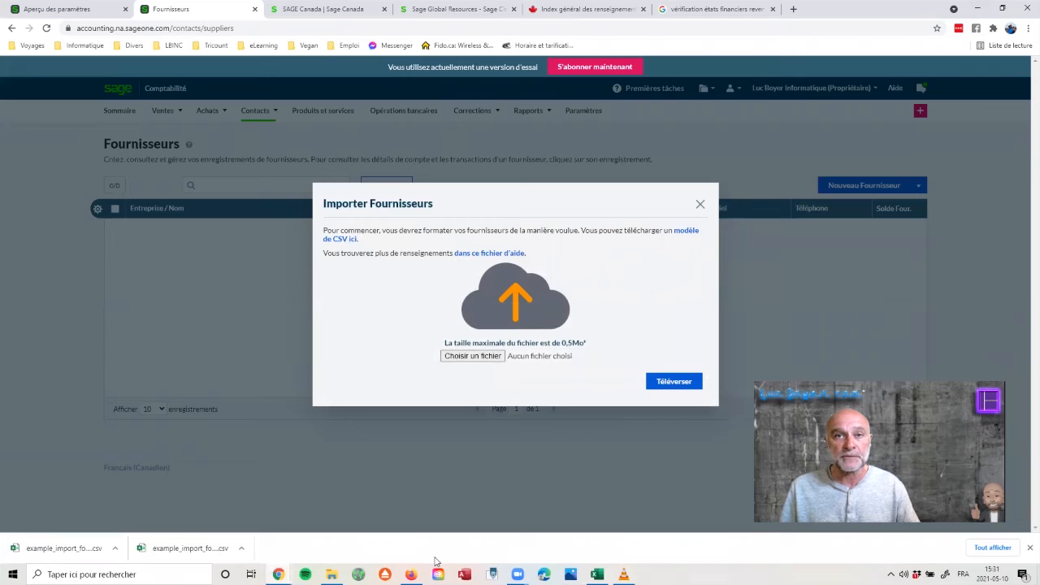
{"action": "left_click", "coordinate": [471, 358]}
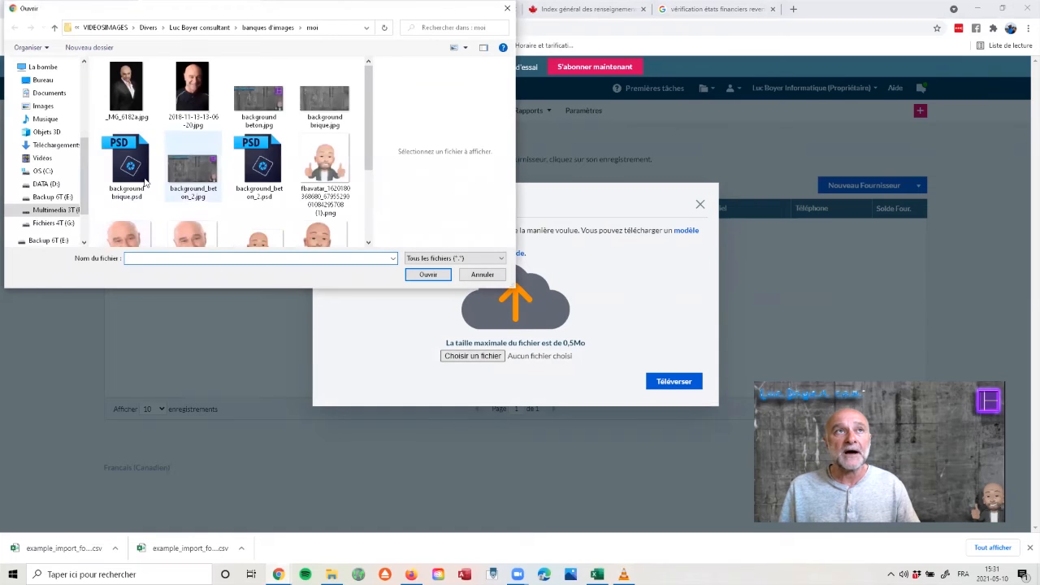
{"action": "left_click", "coordinate": [43, 145]}
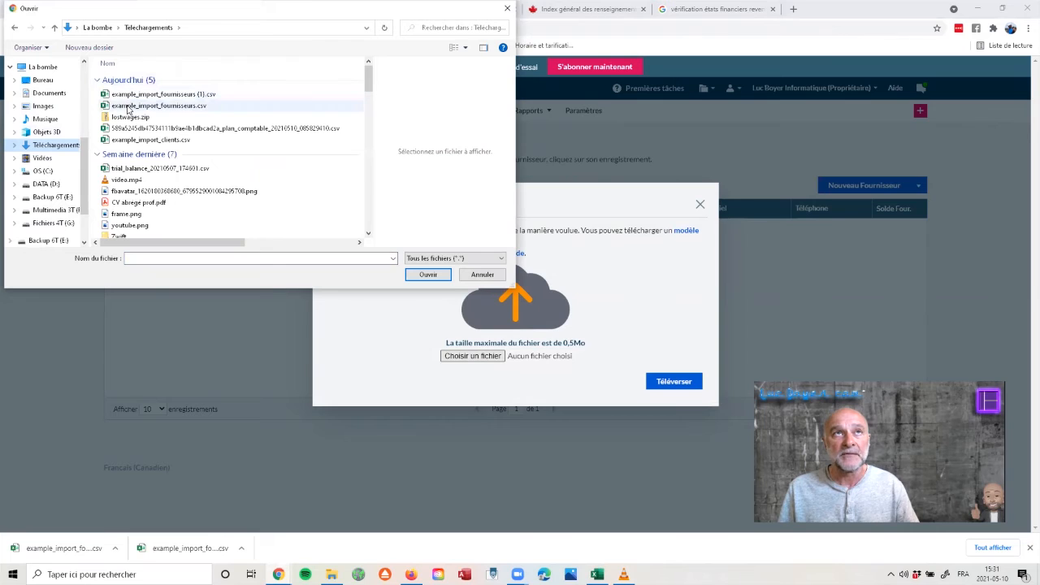
{"action": "left_click", "coordinate": [127, 106]}
{"action": "left_click", "coordinate": [421, 275]}
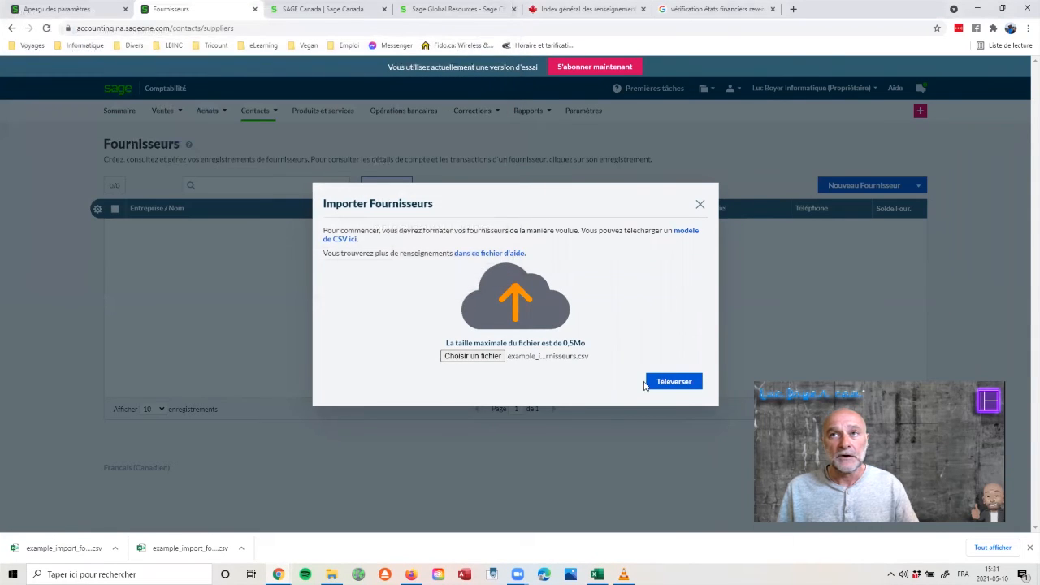
{"action": "left_click", "coordinate": [674, 382]}
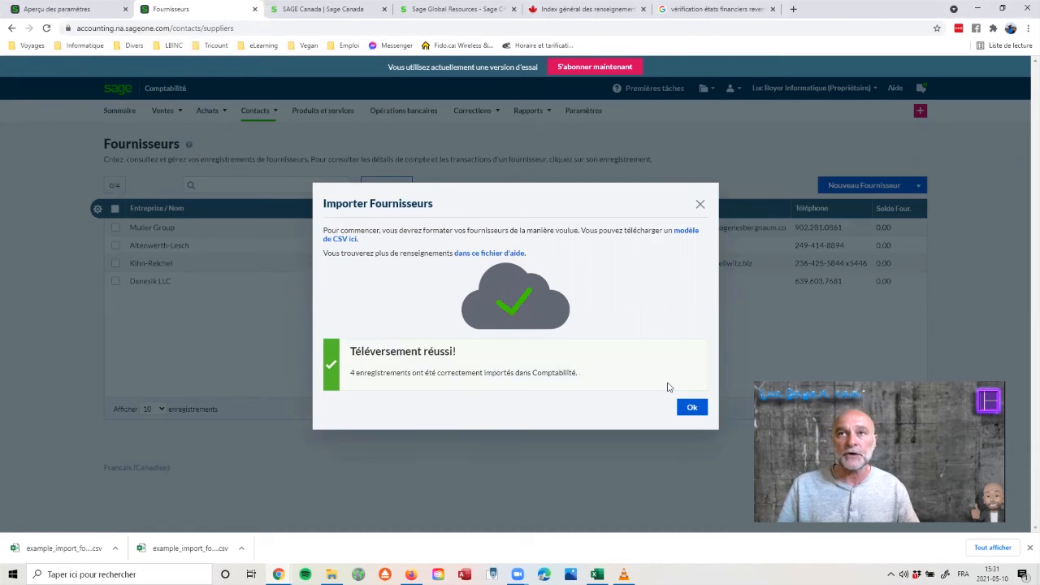
{"action": "left_click", "coordinate": [692, 407]}
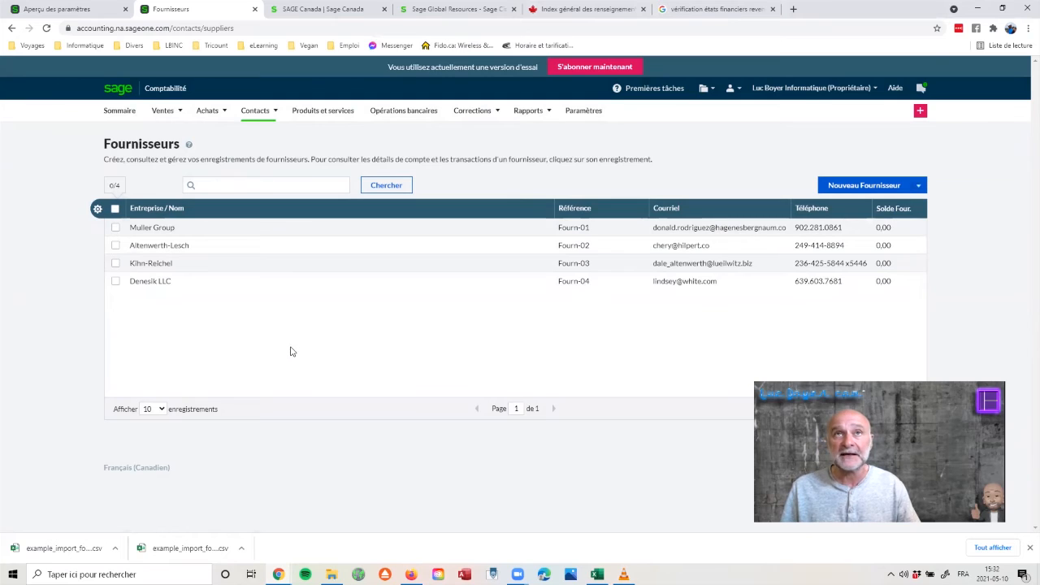
- Start a new sales invoice and select ABC Inc. (CLI1000) as the client
{"action": "mouse_move", "coordinate": [164, 110]}
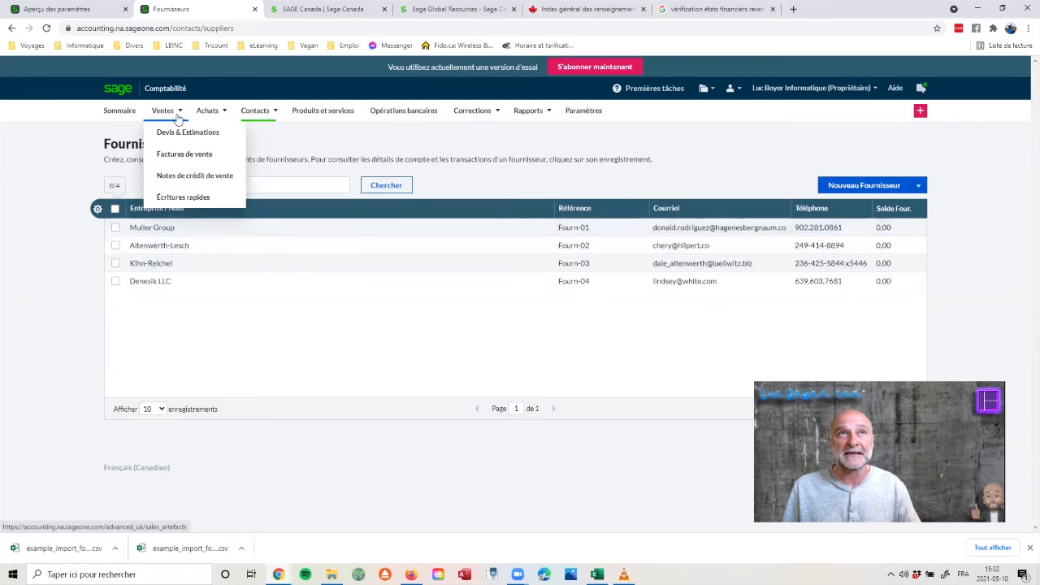
{"action": "mouse_move", "coordinate": [204, 111]}
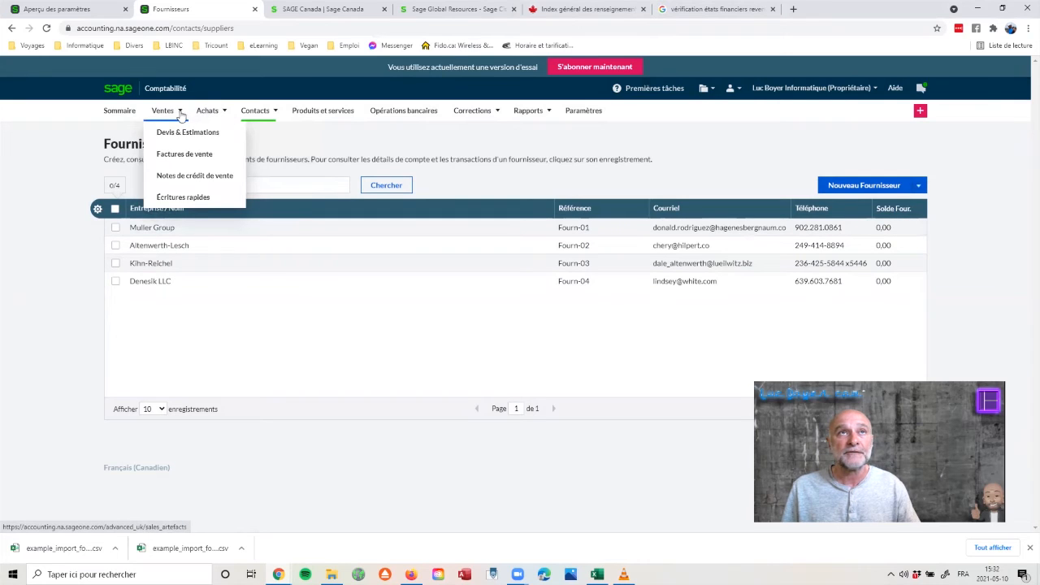
{"action": "left_click", "coordinate": [183, 155]}
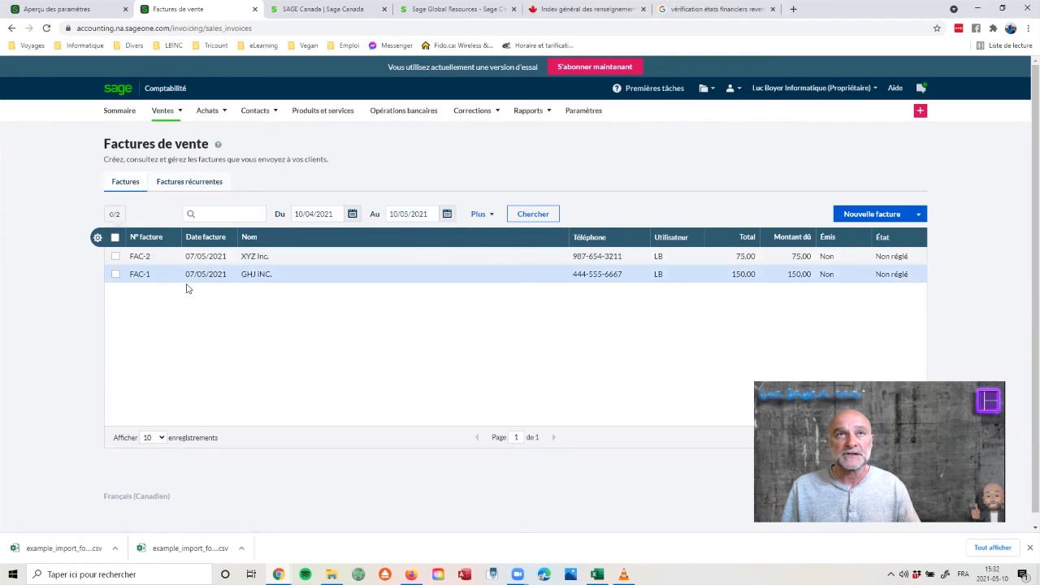
{"action": "left_click", "coordinate": [871, 217]}
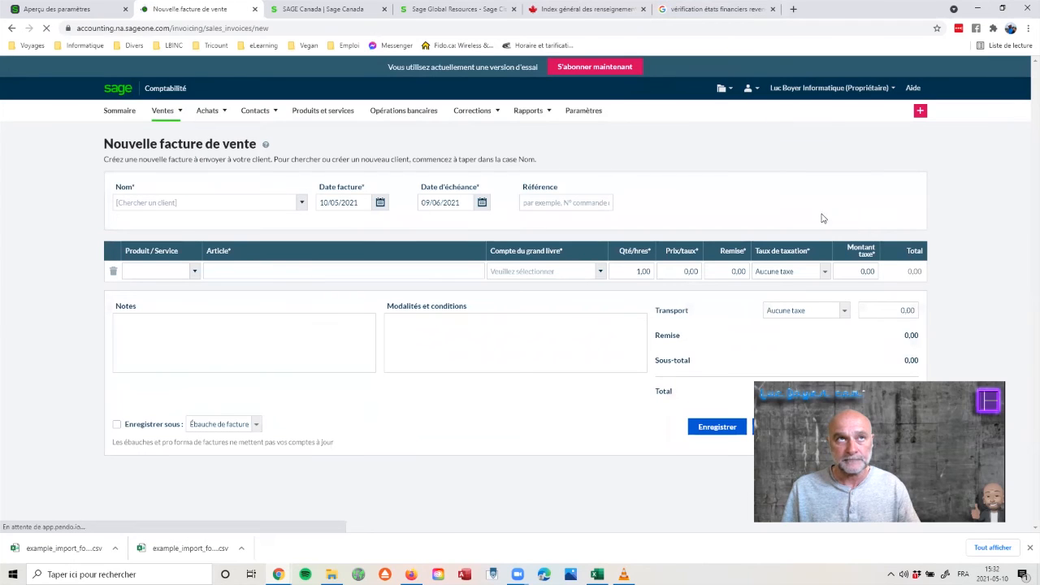
{"action": "left_click", "coordinate": [300, 203]}
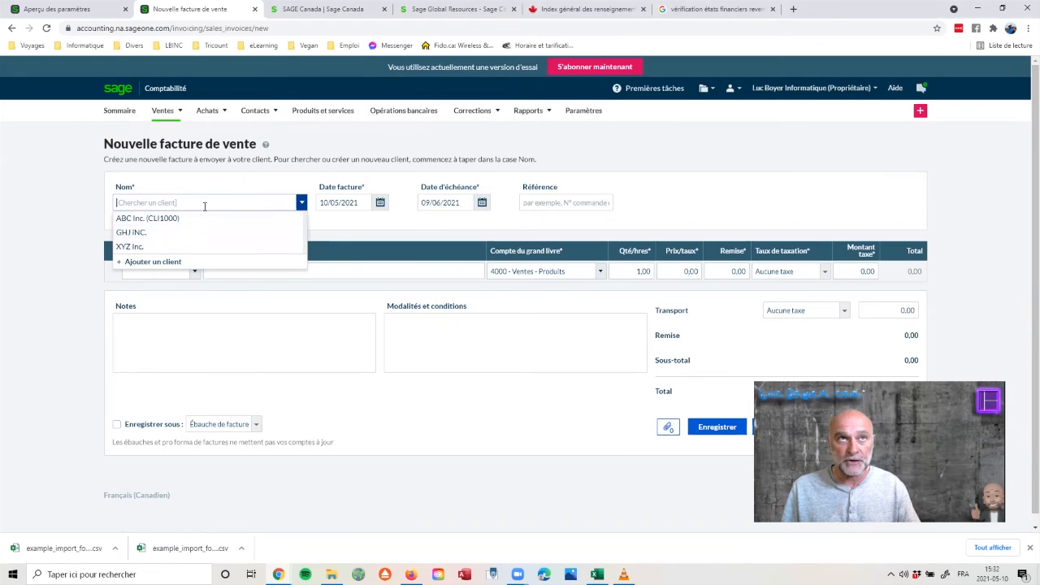
{"action": "left_click", "coordinate": [131, 220]}
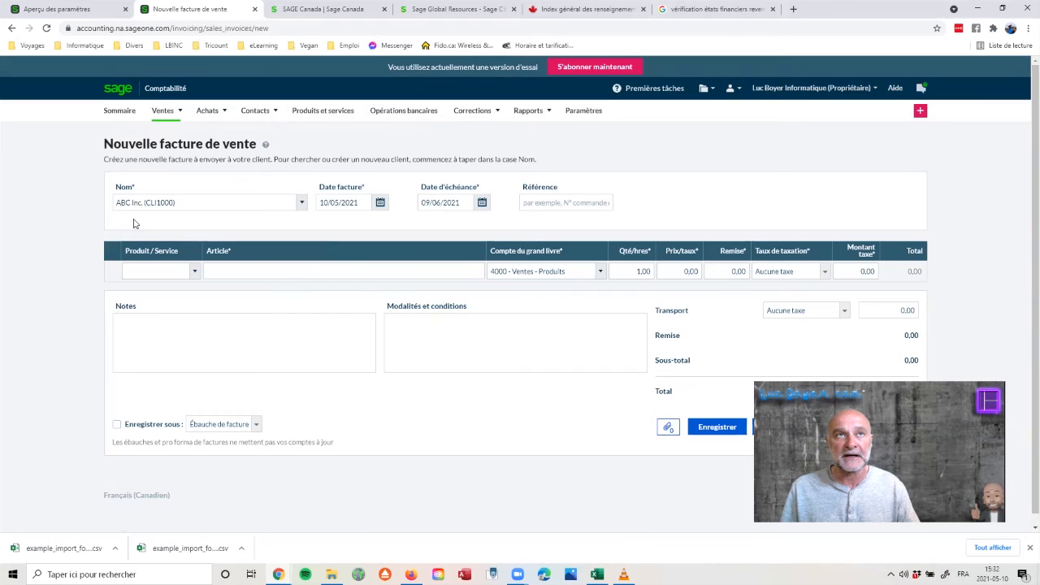
- Fill in the invoice's Référence field with the client's order reference, keeping the proposed invoice and due dates
{"action": "left_click", "coordinate": [328, 200]}
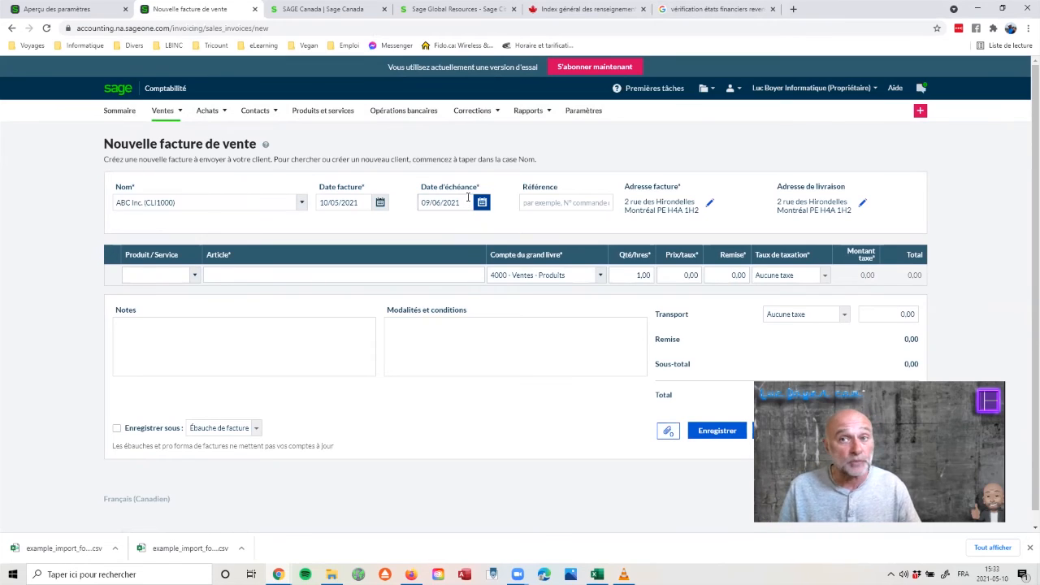
{"action": "left_click", "coordinate": [538, 202]}
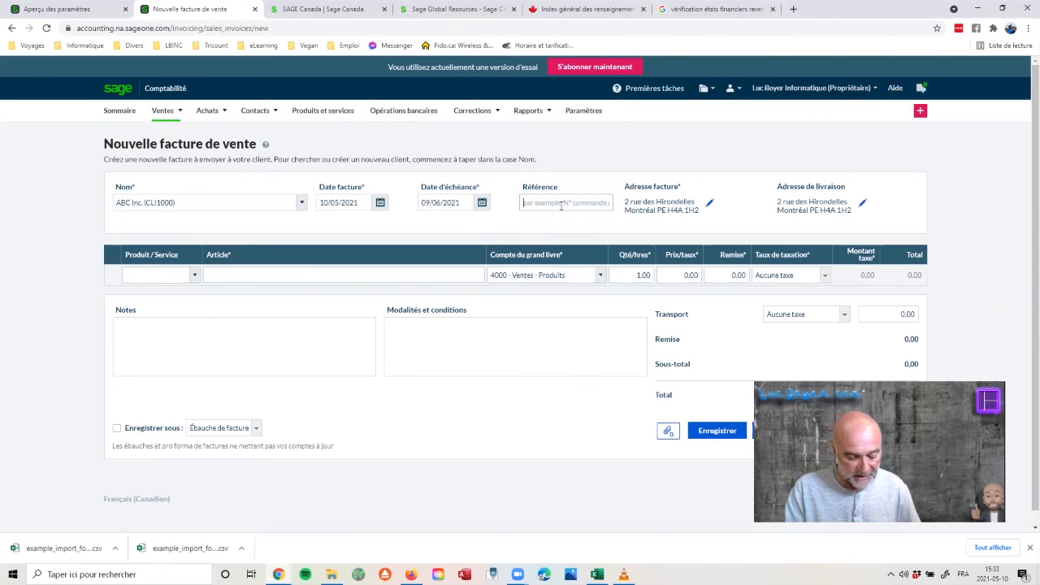
{"action": "type", "text": "A"}
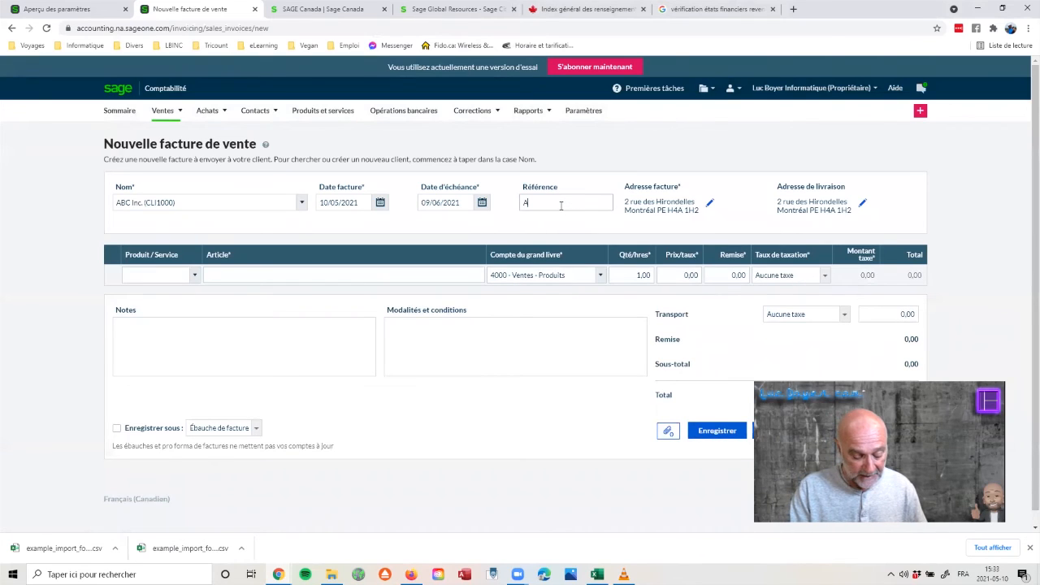
{"action": "key", "text": "BackSpace"}
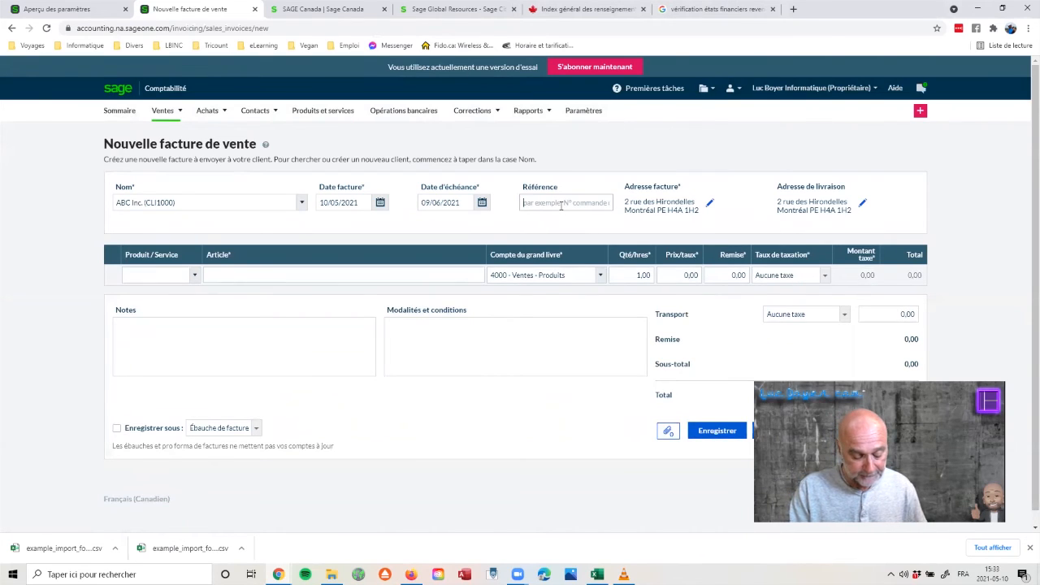
{"action": "type", "text": "C-"}
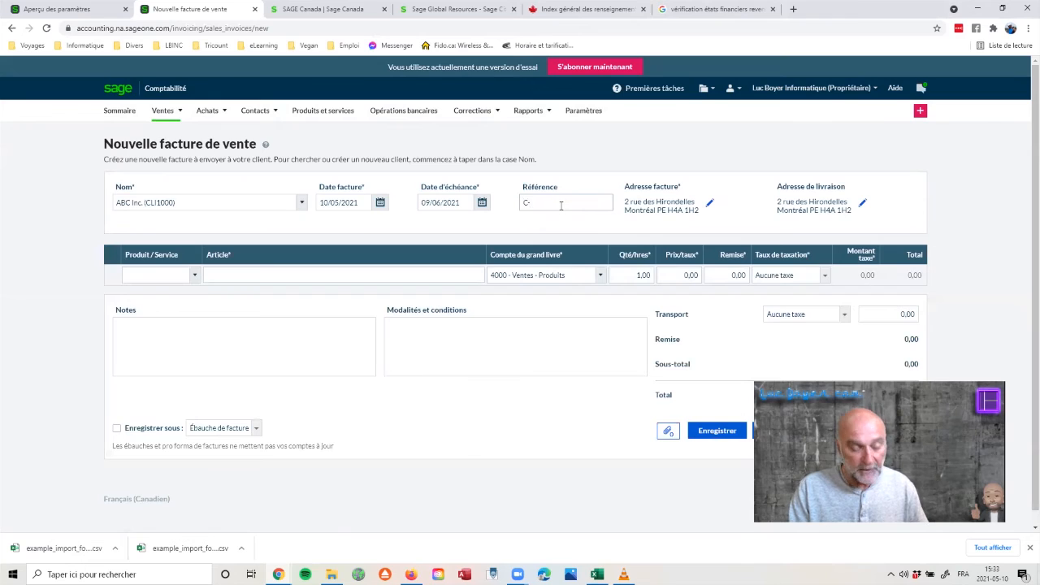
{"action": "type", "text": "3434"}
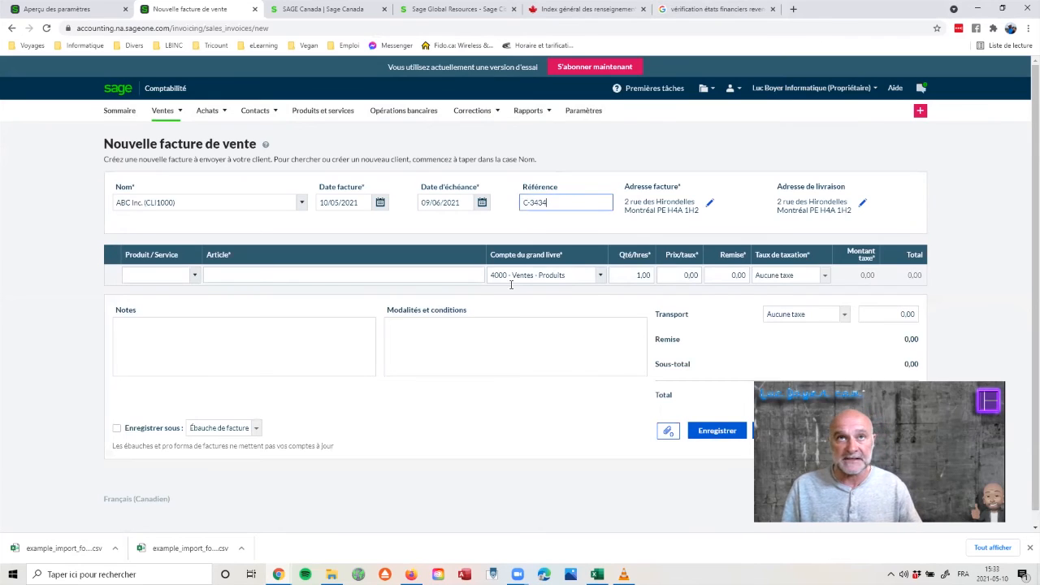
- Add Formation privée as the first invoice line and append "dg h fghdfgh dfgh dfgh fdgh" to its article description
{"action": "left_click", "coordinate": [195, 275]}
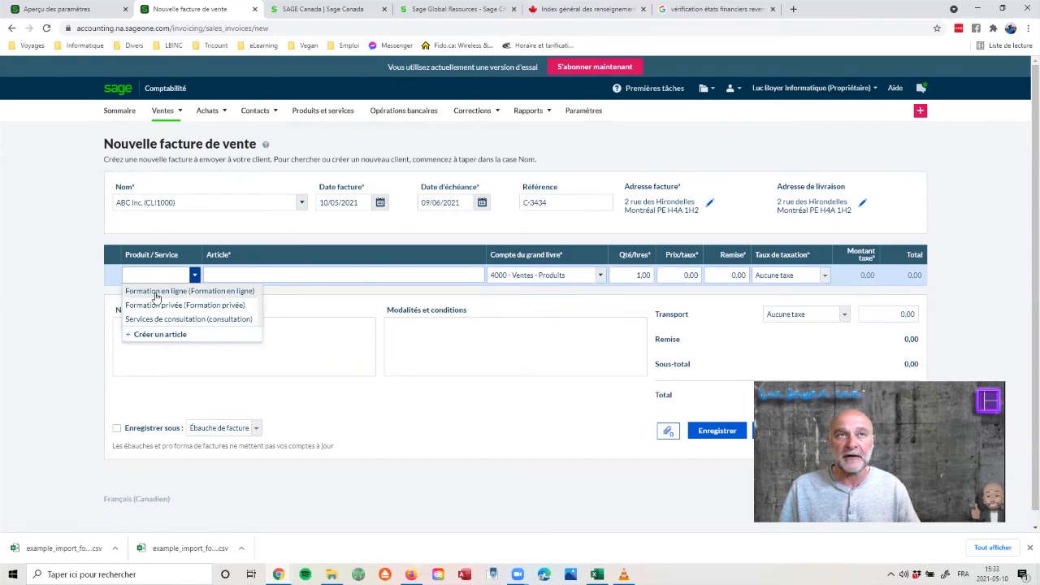
{"action": "left_click", "coordinate": [154, 305]}
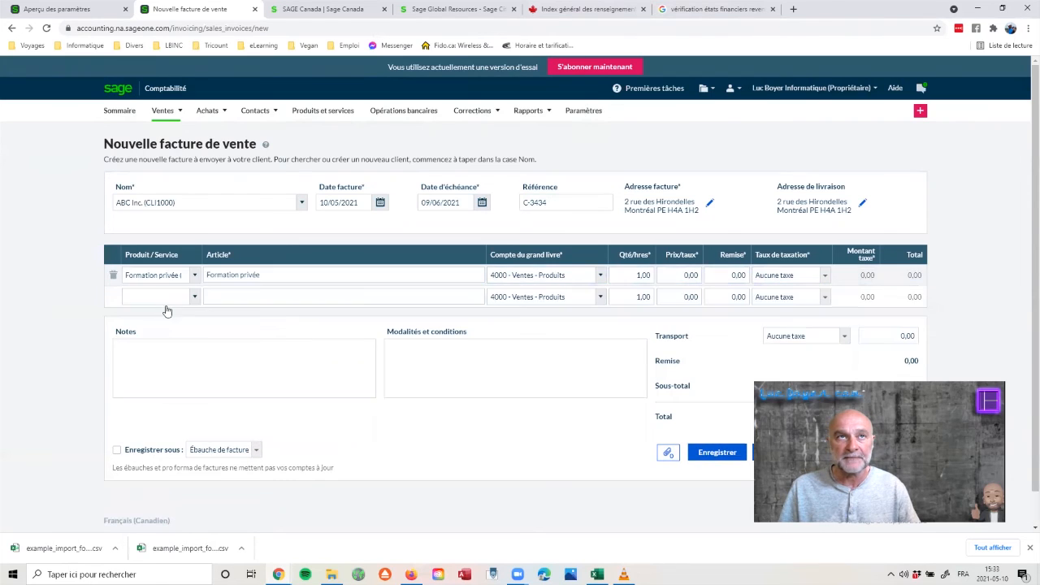
{"action": "left_click", "coordinate": [281, 275]}
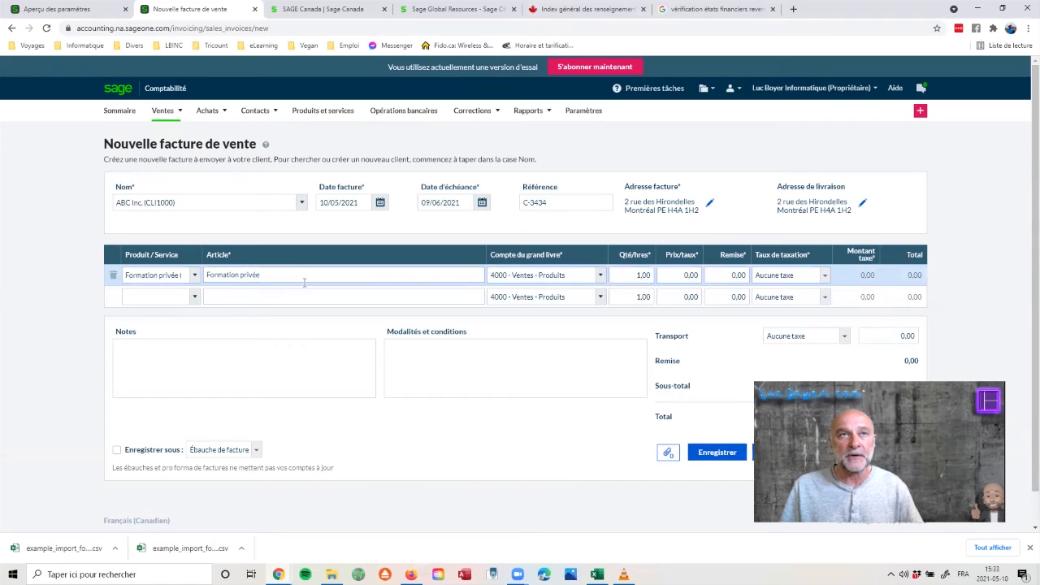
{"action": "type", "text": "dgh fghdfgh dfgh dfgh fdgh"}
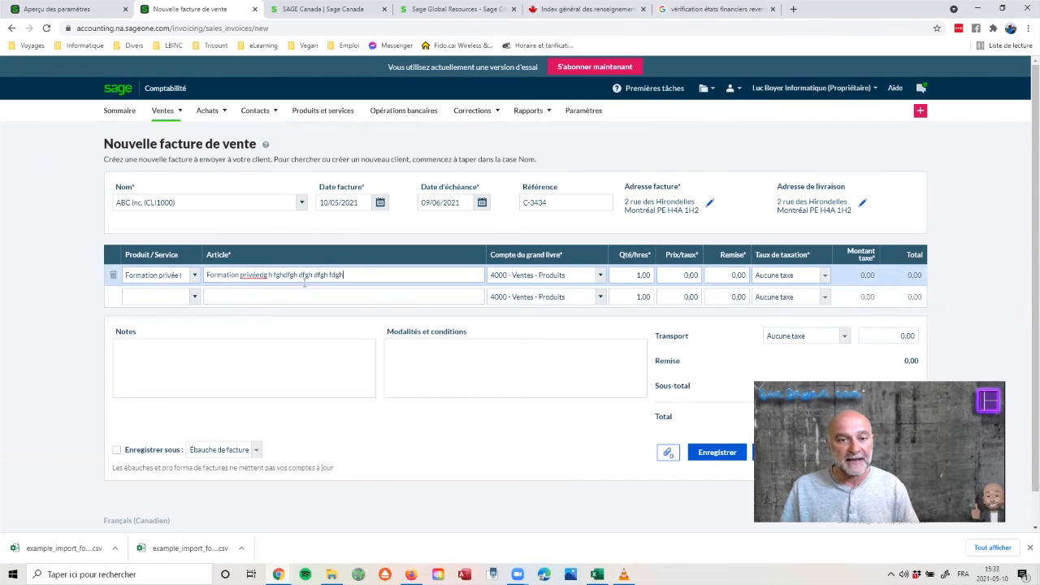
- Set the Formation privée line to quantity 3 at price 75, save the invoice, and decline the card payment offer
{"action": "left_click", "coordinate": [642, 276]}
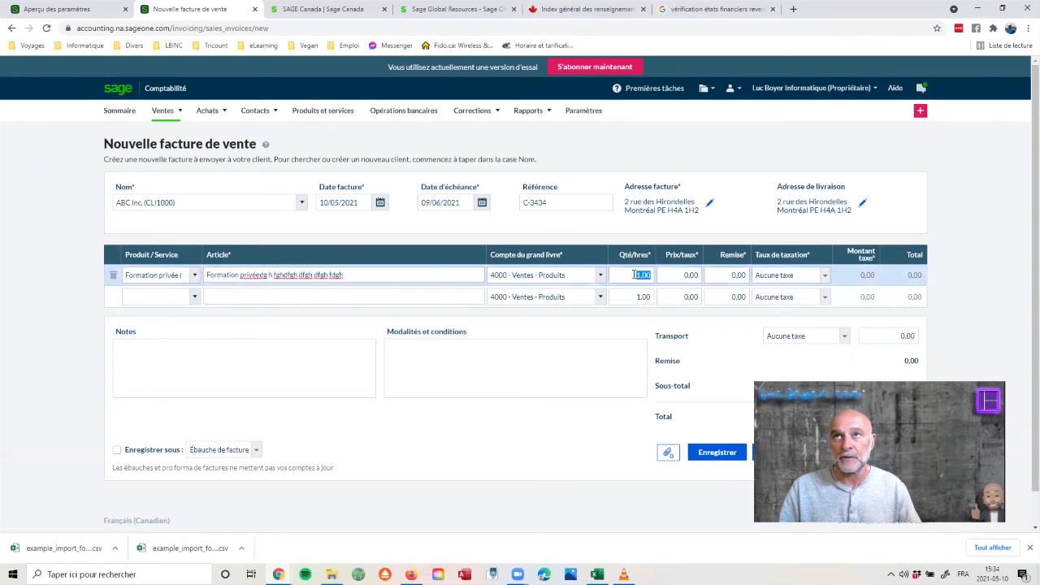
{"action": "type", "text": "3"}
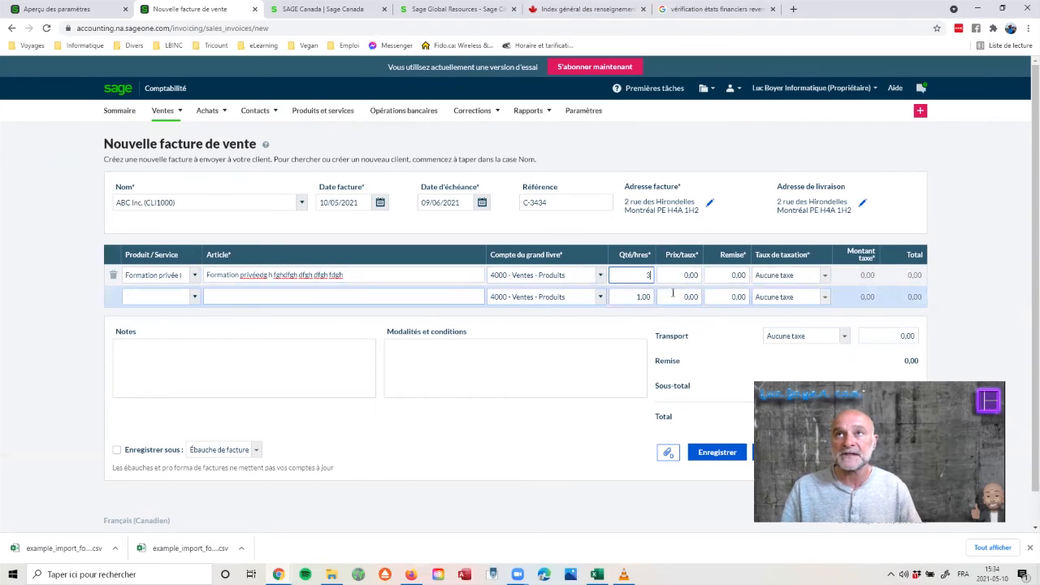
{"action": "left_click", "coordinate": [682, 276]}
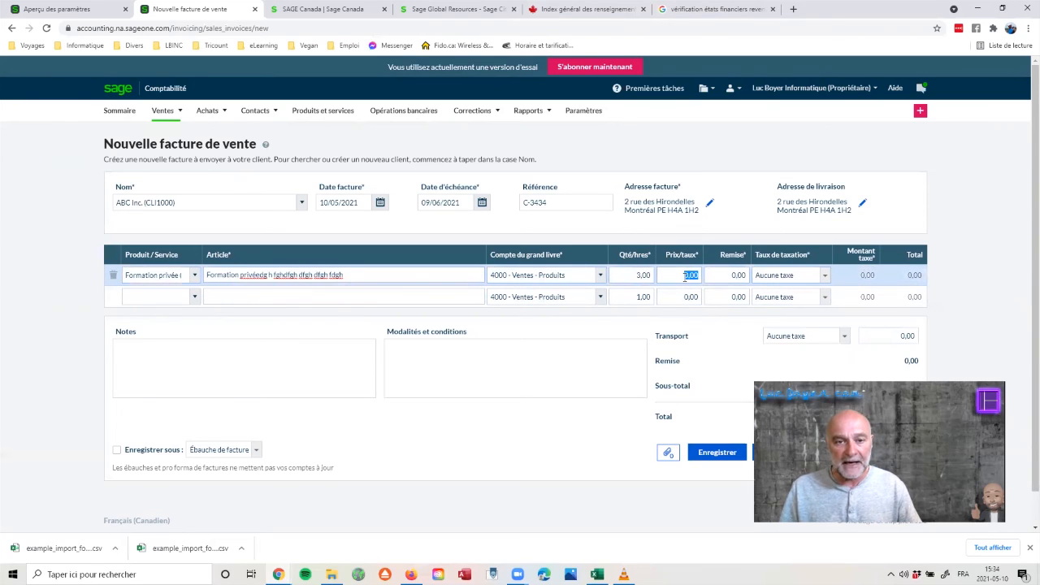
{"action": "type", "text": "75"}
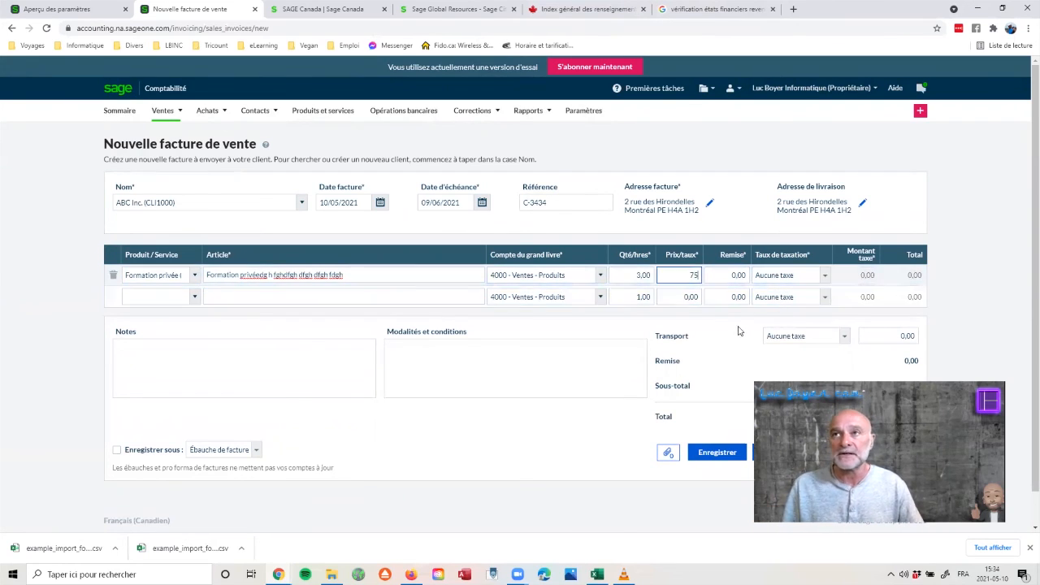
{"action": "scroll", "coordinate": [781, 327], "scroll_direction": "down", "scroll_amount": 2}
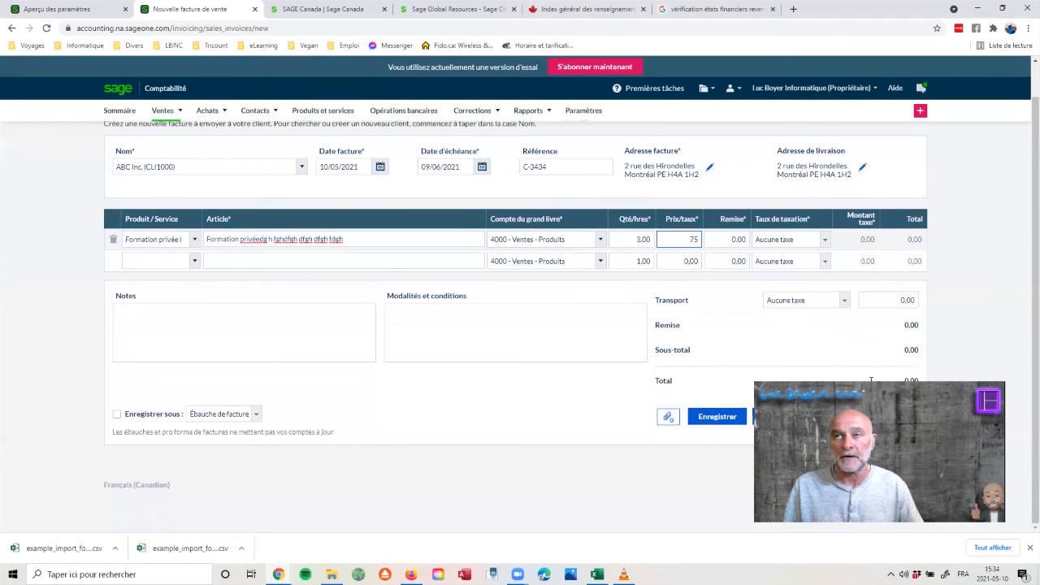
{"action": "left_click", "coordinate": [715, 419]}
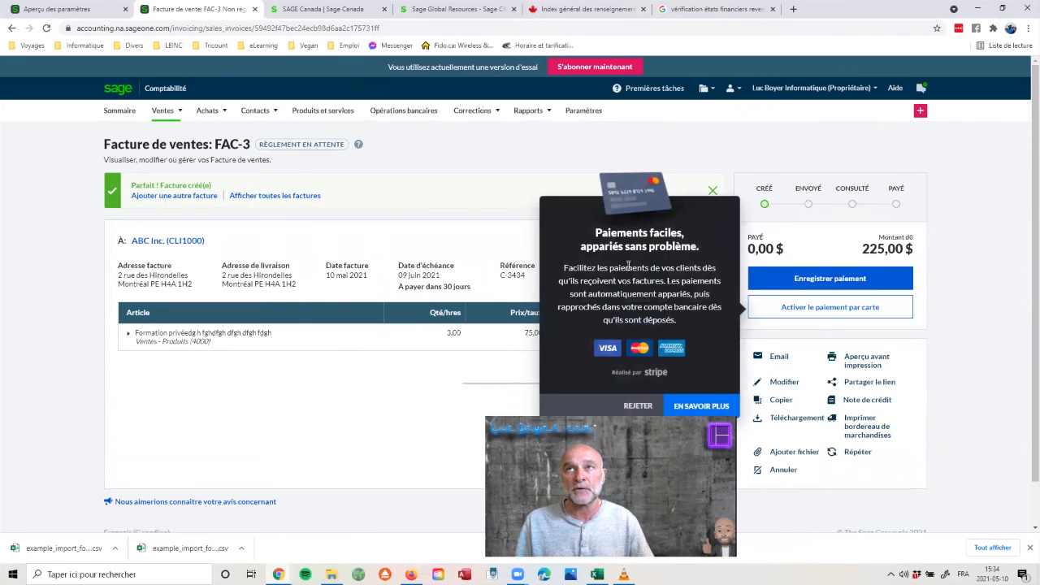
{"action": "left_click", "coordinate": [638, 405]}
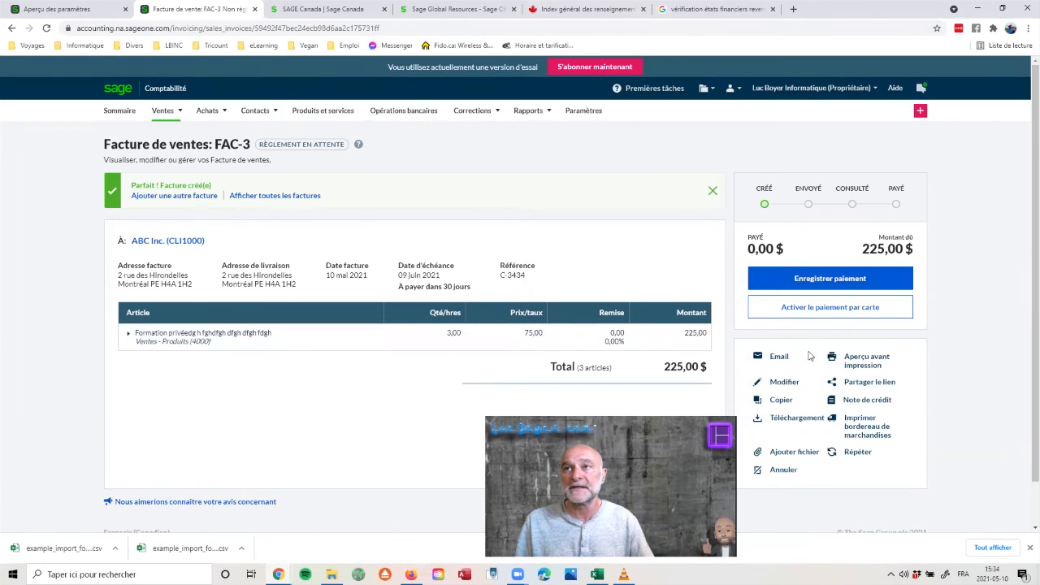
- Preview the printable PDF of the saved invoice, return to the invoice, and dismiss the question about marking it as sent
{"action": "left_click", "coordinate": [862, 365]}
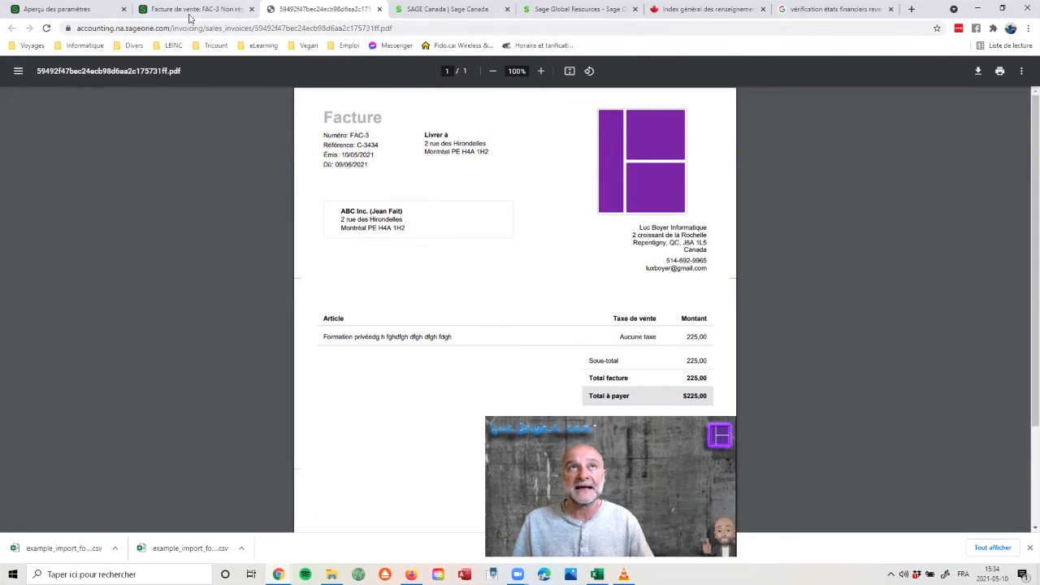
{"action": "left_click", "coordinate": [159, 12]}
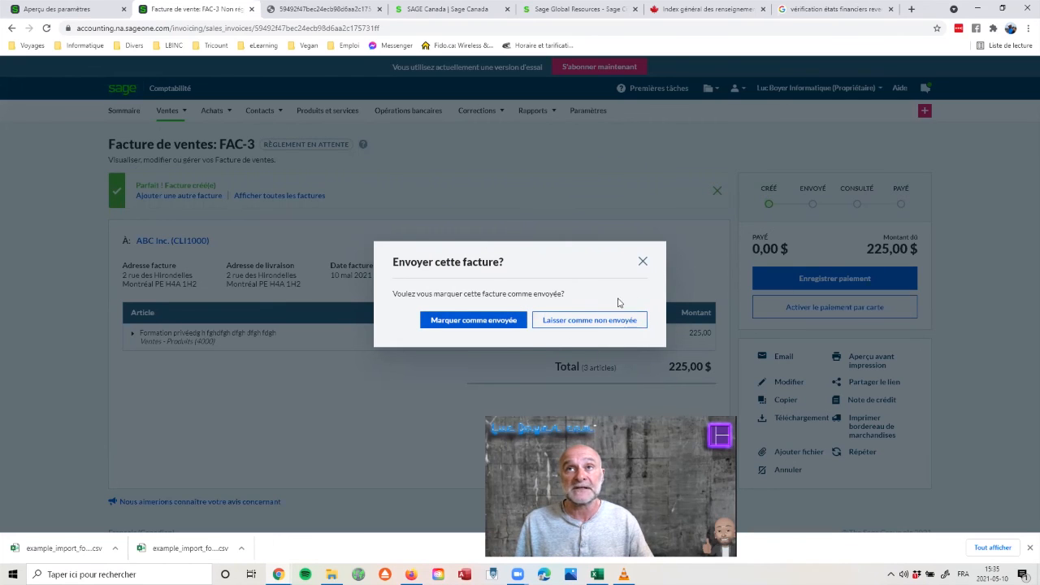
{"action": "left_click", "coordinate": [642, 263]}
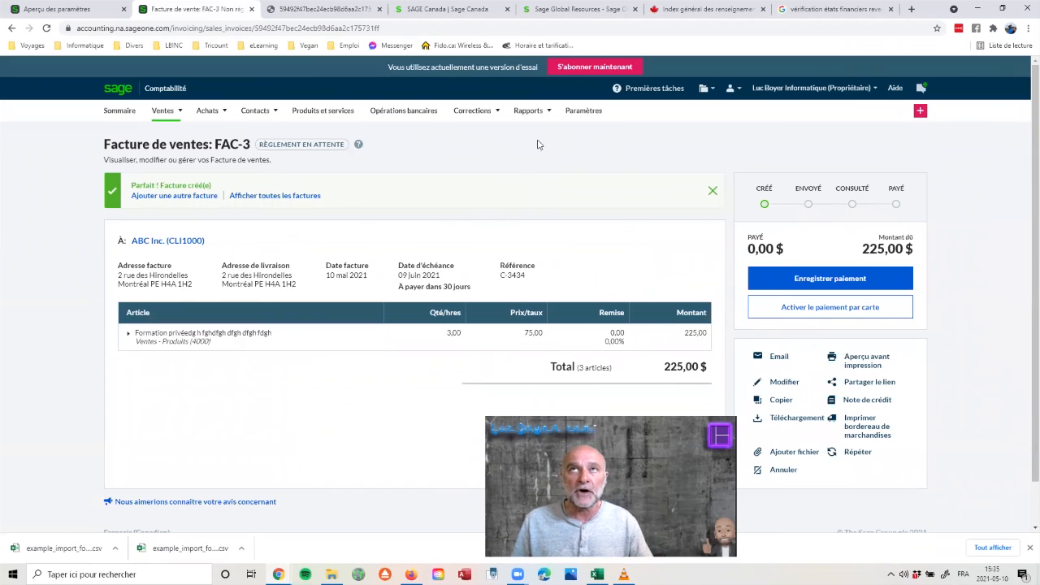
- Open the État des résultats - Standard report and review its available period options, leaving Ce mois selected
{"action": "mouse_move", "coordinate": [526, 124]}
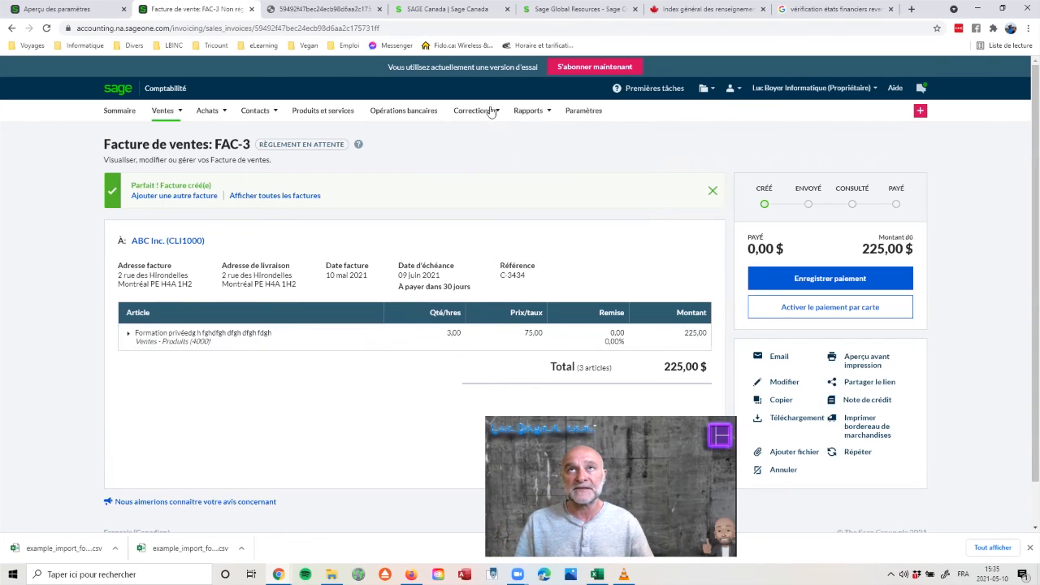
{"action": "left_click", "coordinate": [530, 112]}
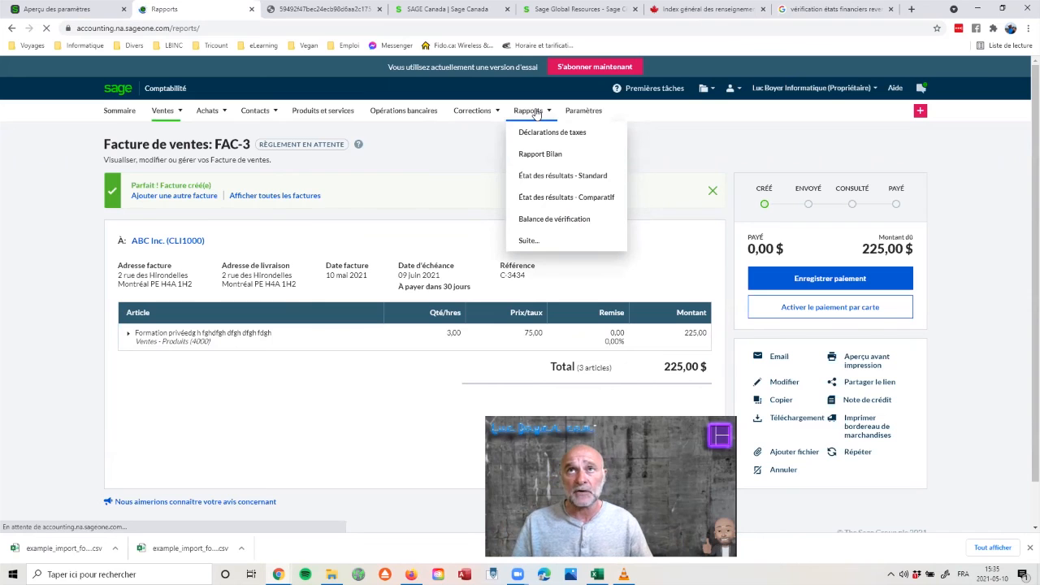
{"action": "mouse_move", "coordinate": [536, 114]}
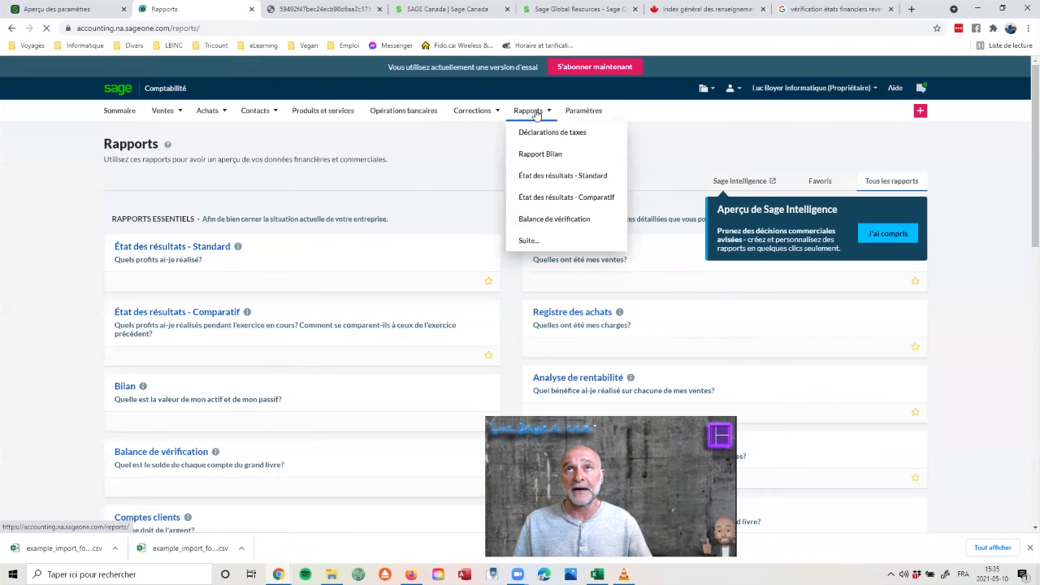
{"action": "left_click", "coordinate": [530, 176]}
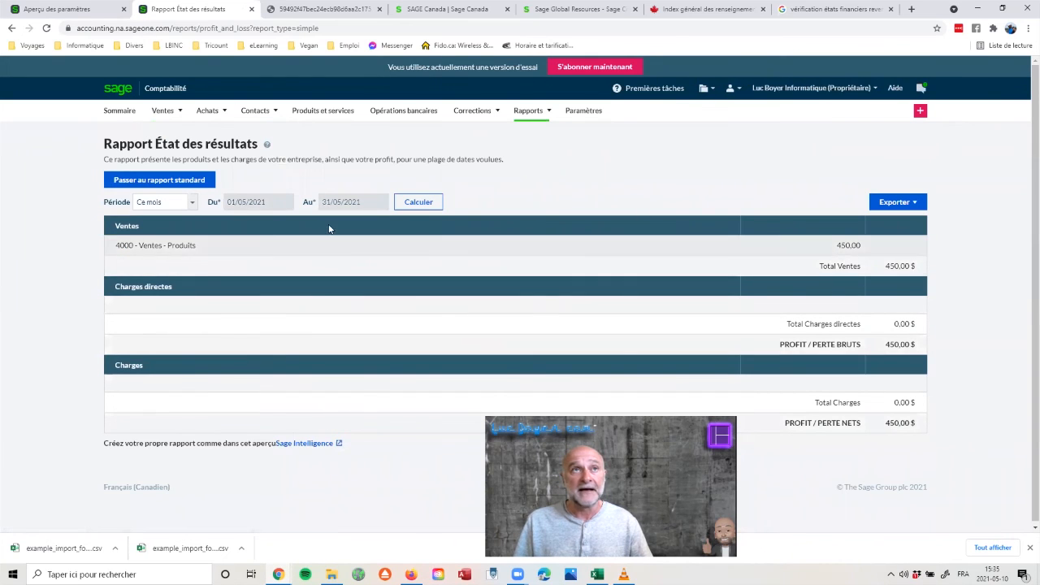
{"action": "left_click", "coordinate": [191, 202]}
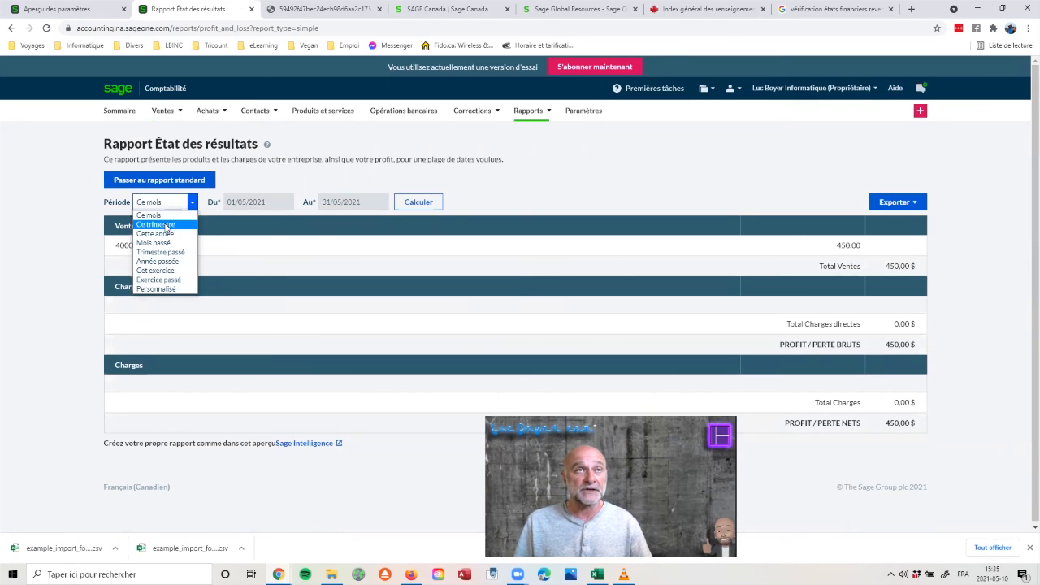
{"action": "left_click", "coordinate": [189, 202]}
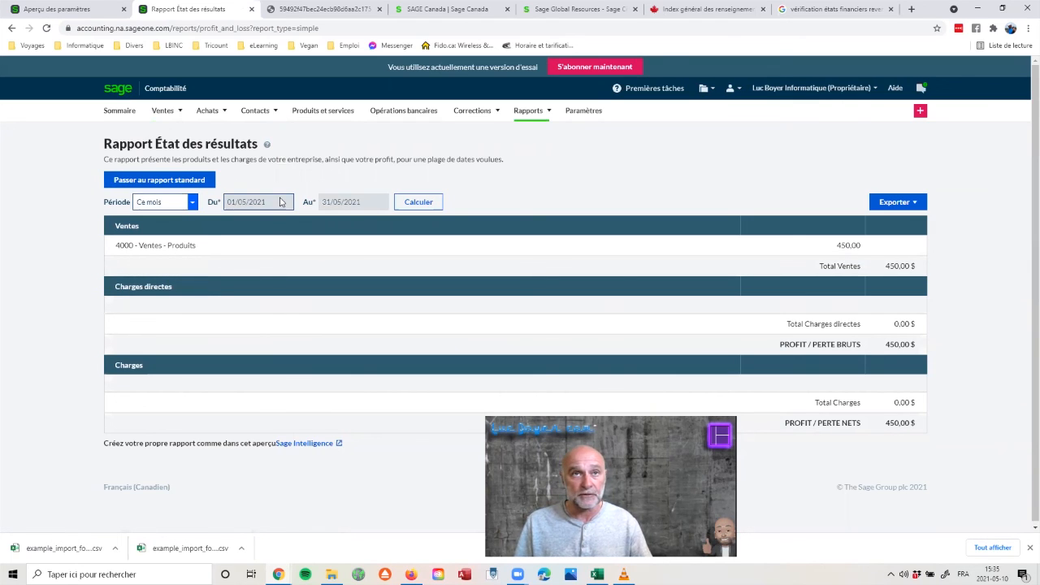